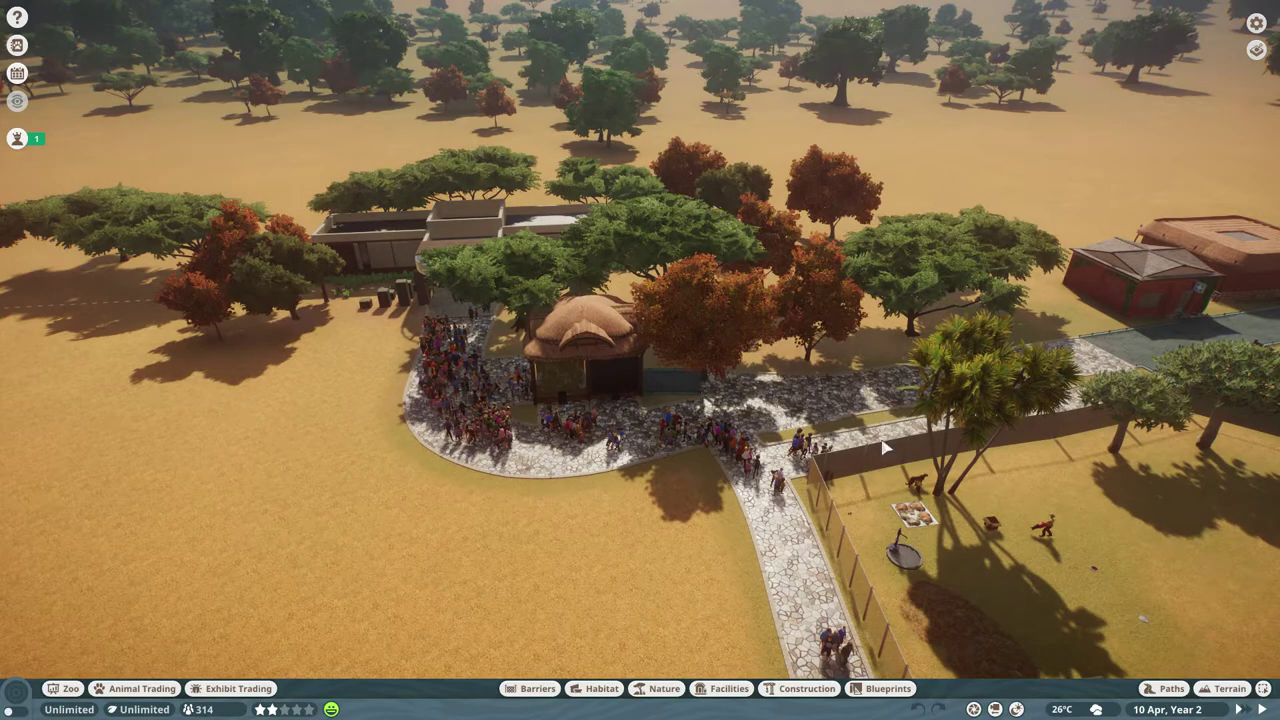
Pan and orbit the camera toward the thatched anaconda hut beside the entrance plaza.
left_click_drag(870, 462, 620, 542)
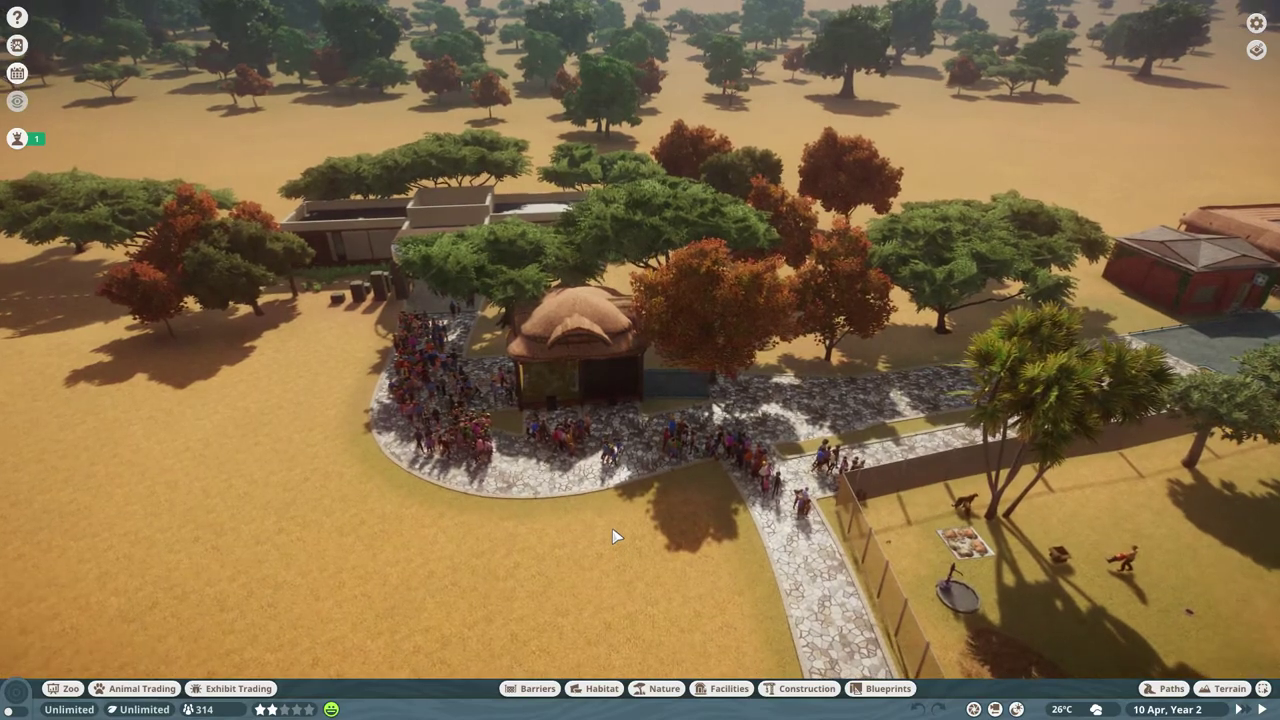
scroll(612, 535, "down", 5)
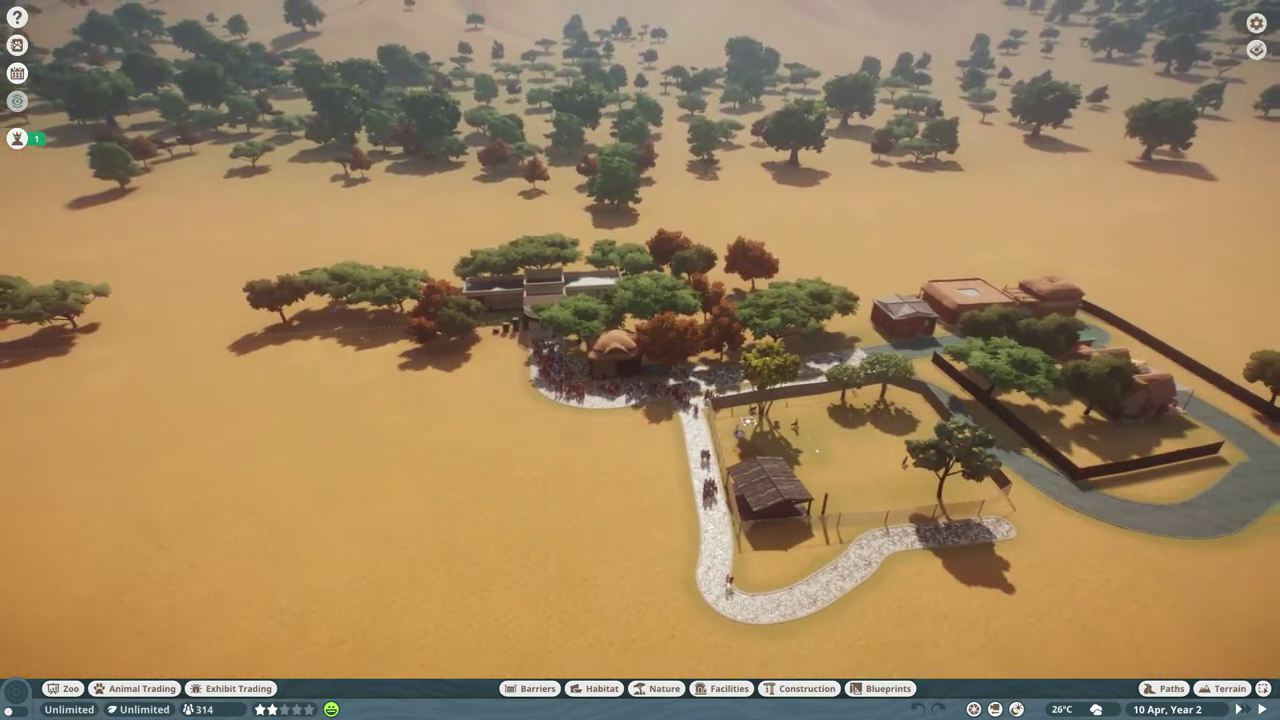
key("q")
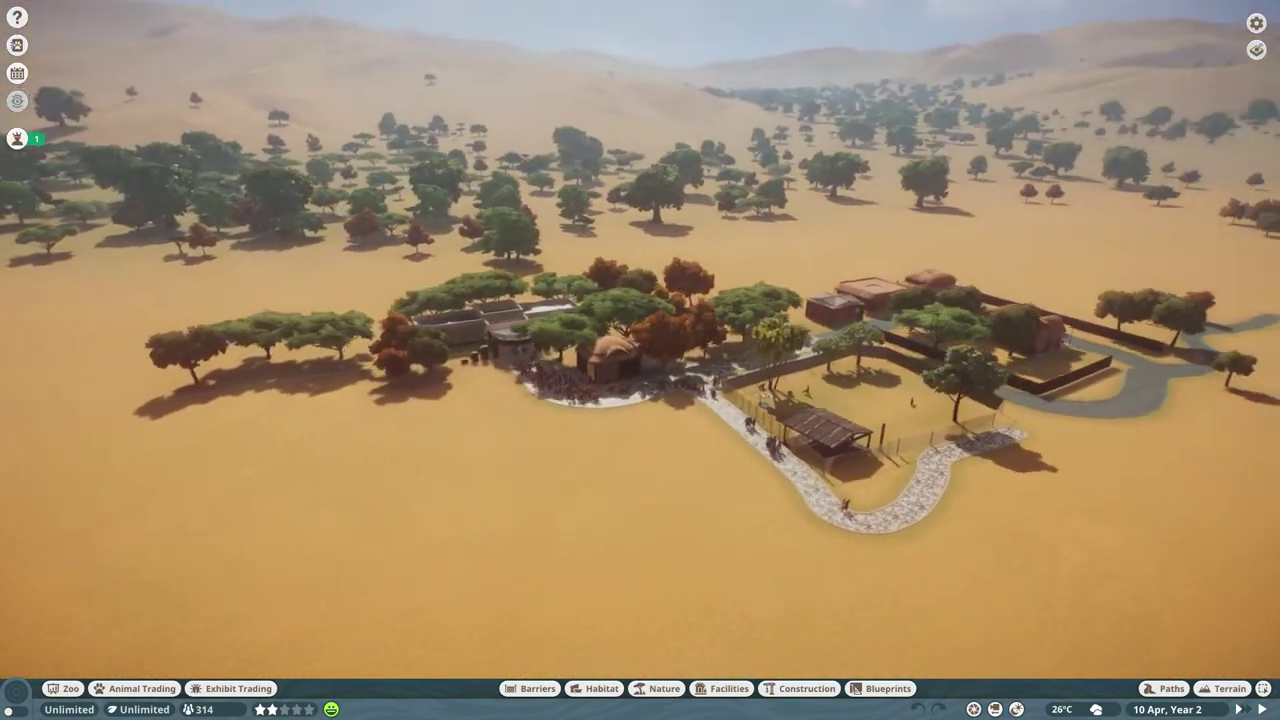
scroll(960, 428, "up", 6)
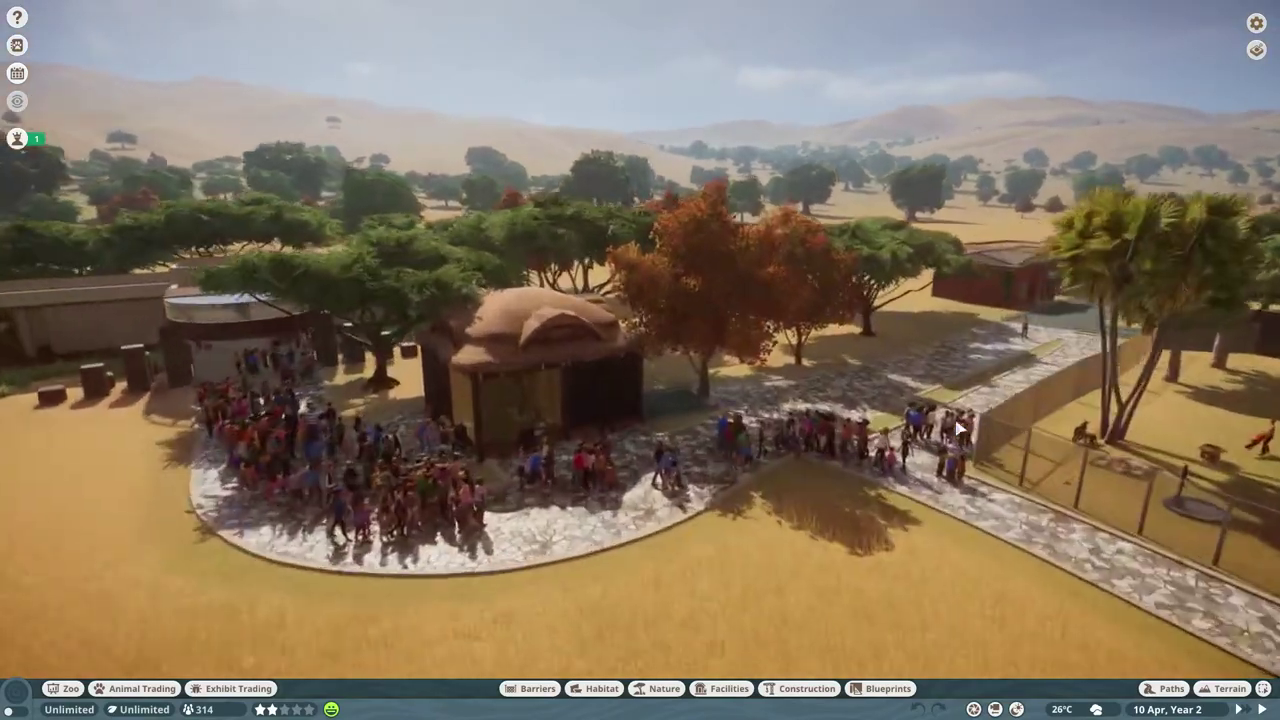
scroll(960, 428, "up", 4)
left_click_drag(900, 440, 175, 450)
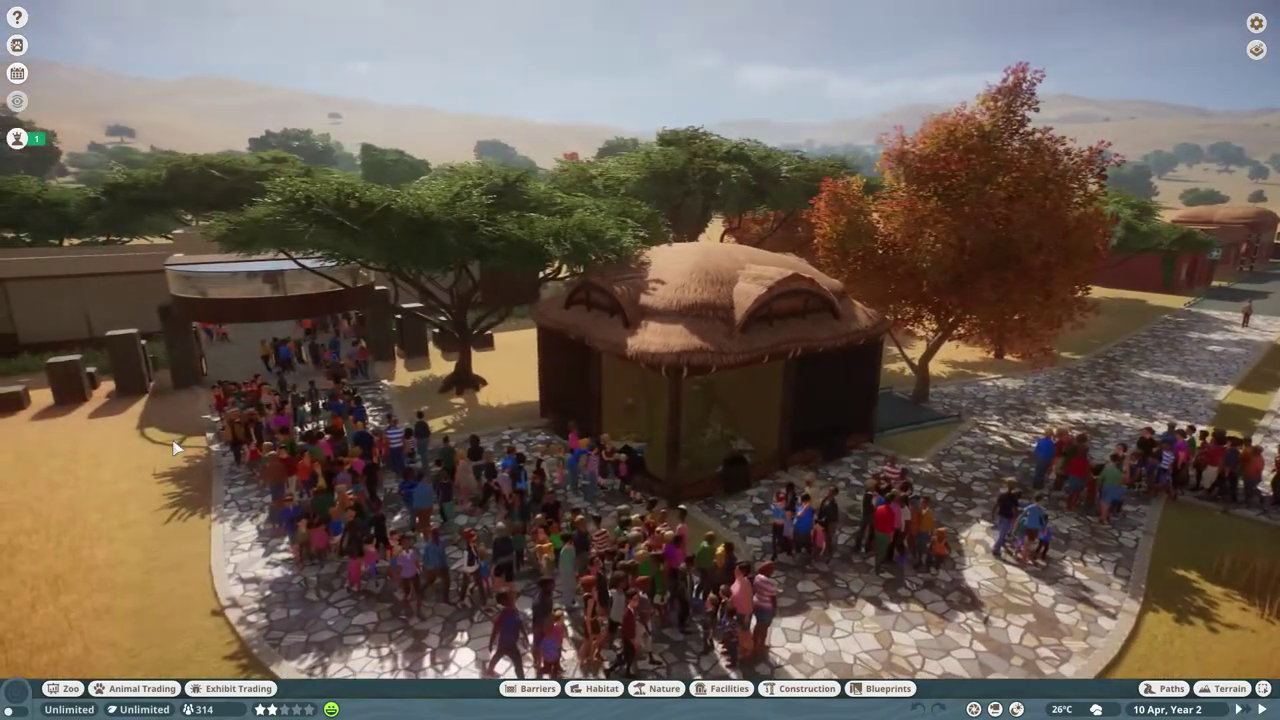
key("q")
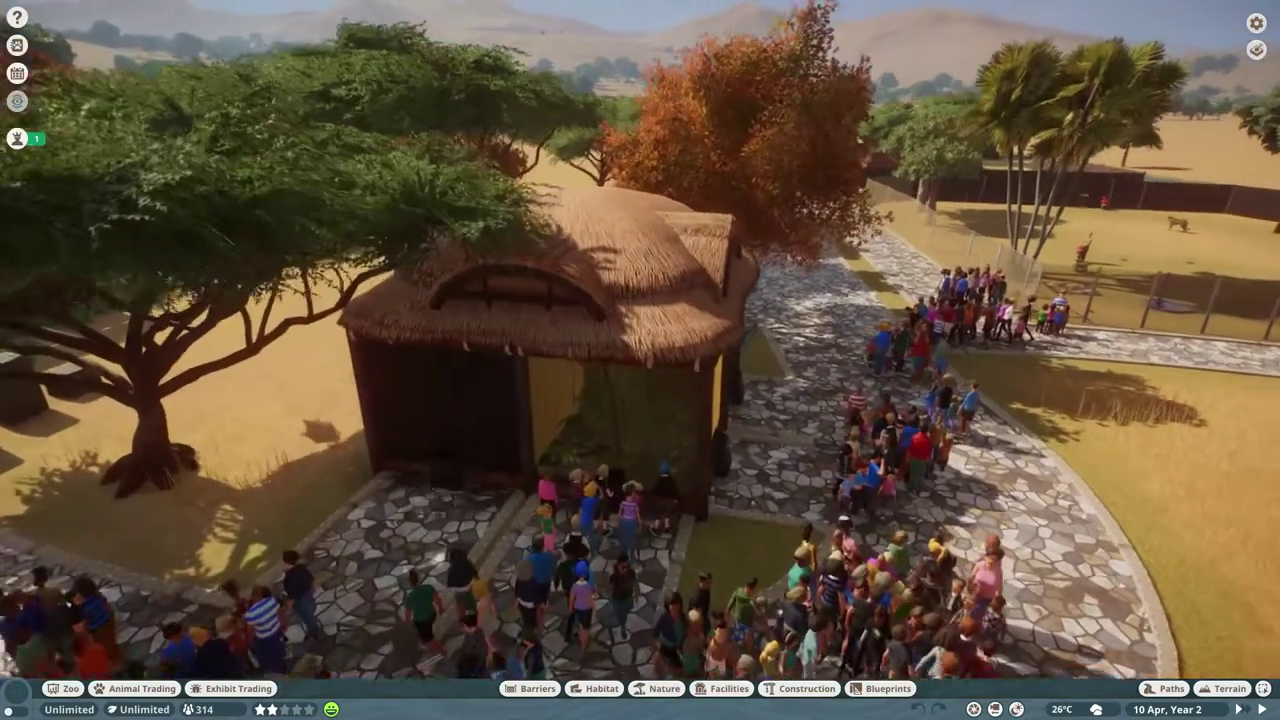
scroll(578, 495, "up", 4)
Review the zoo's performance graphs, finances, staff and animal trade history, then bring up Facilities.
left_click(578, 495)
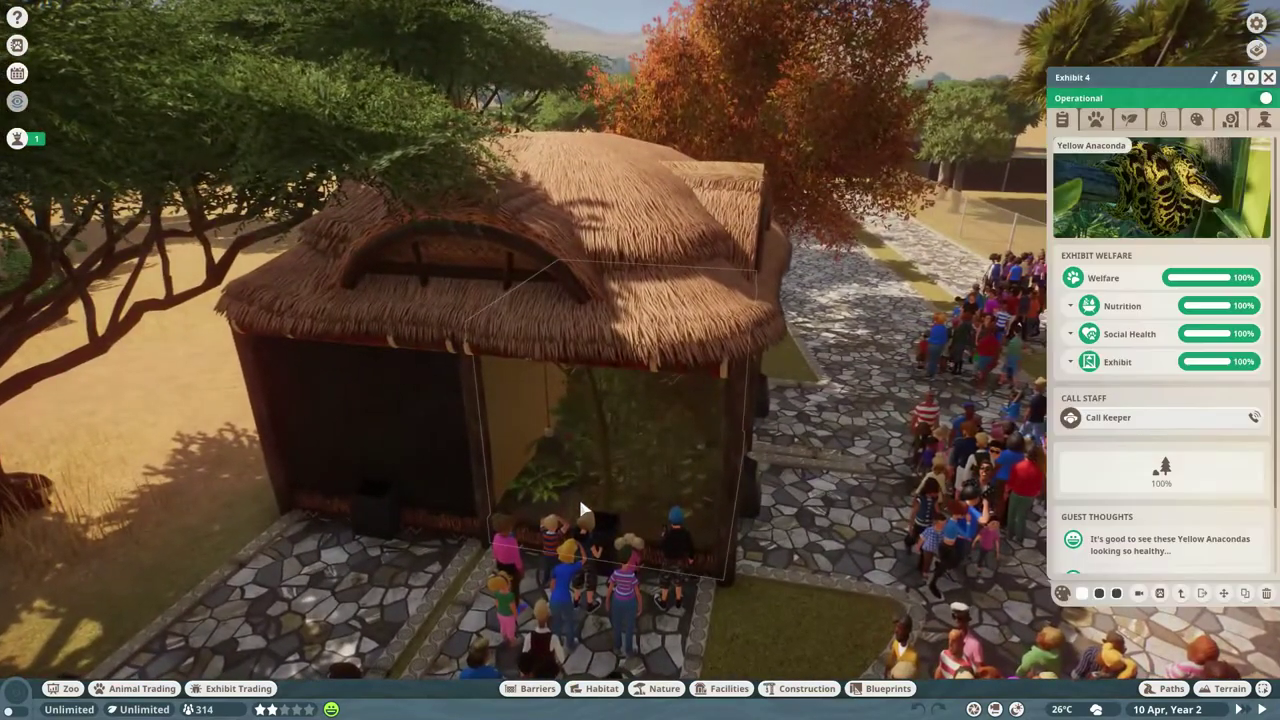
left_click(62, 688)
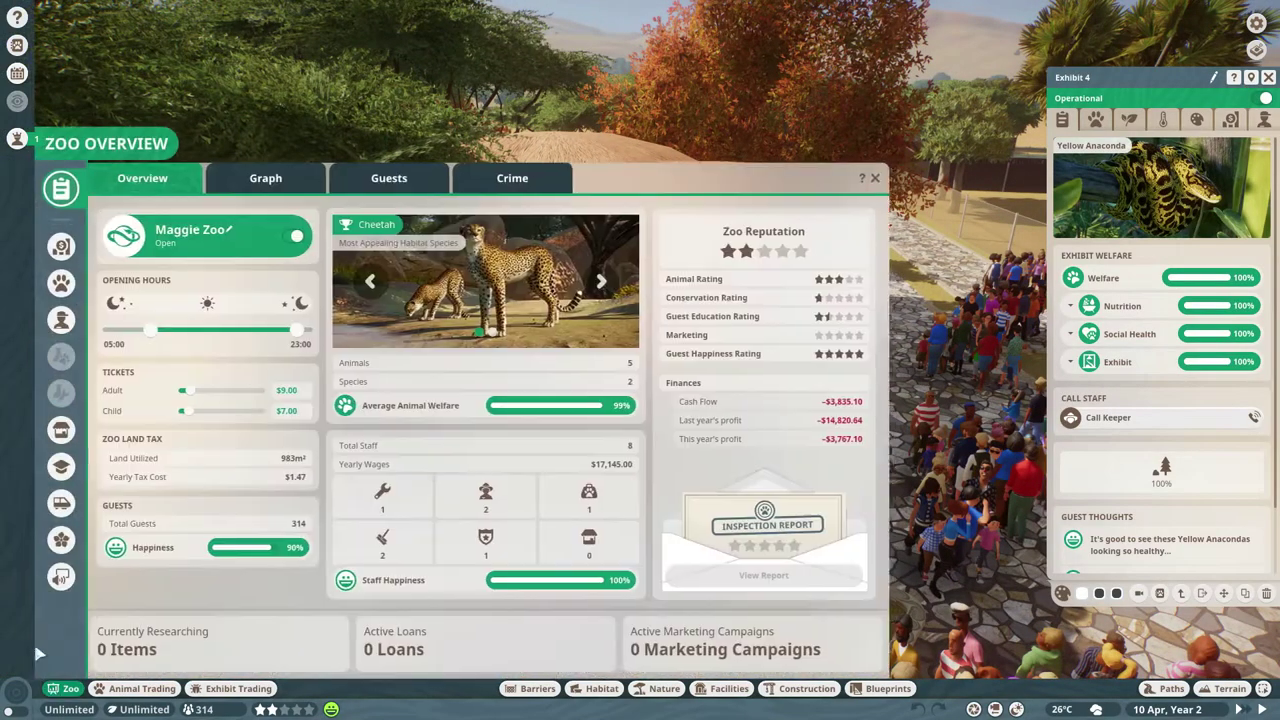
left_click(272, 178)
left_click(62, 245)
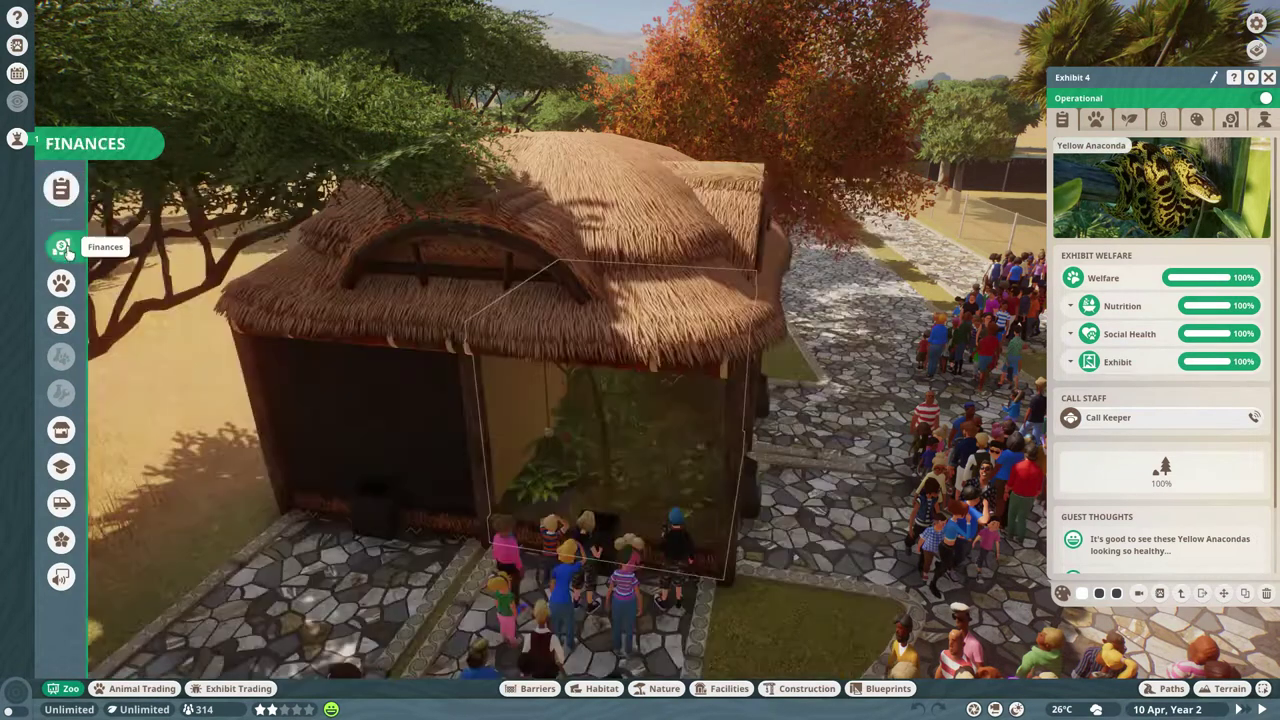
left_click(62, 320)
left_click(62, 430)
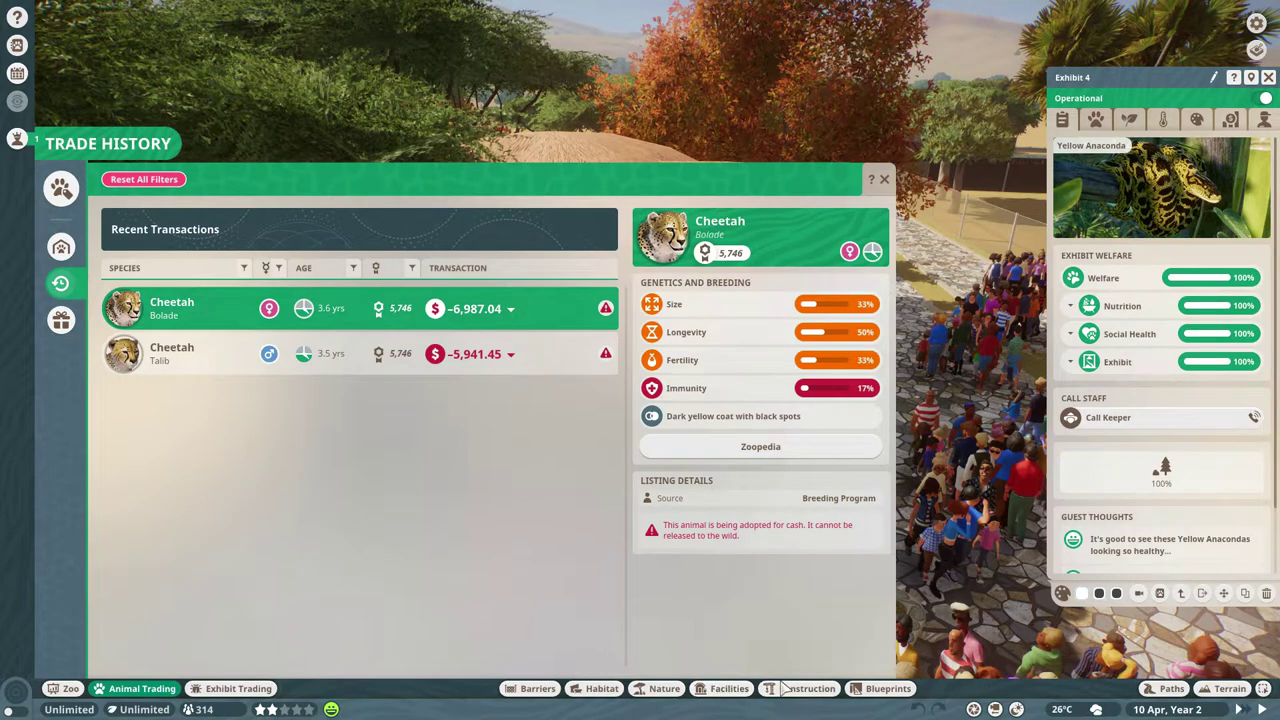
left_click(729, 688)
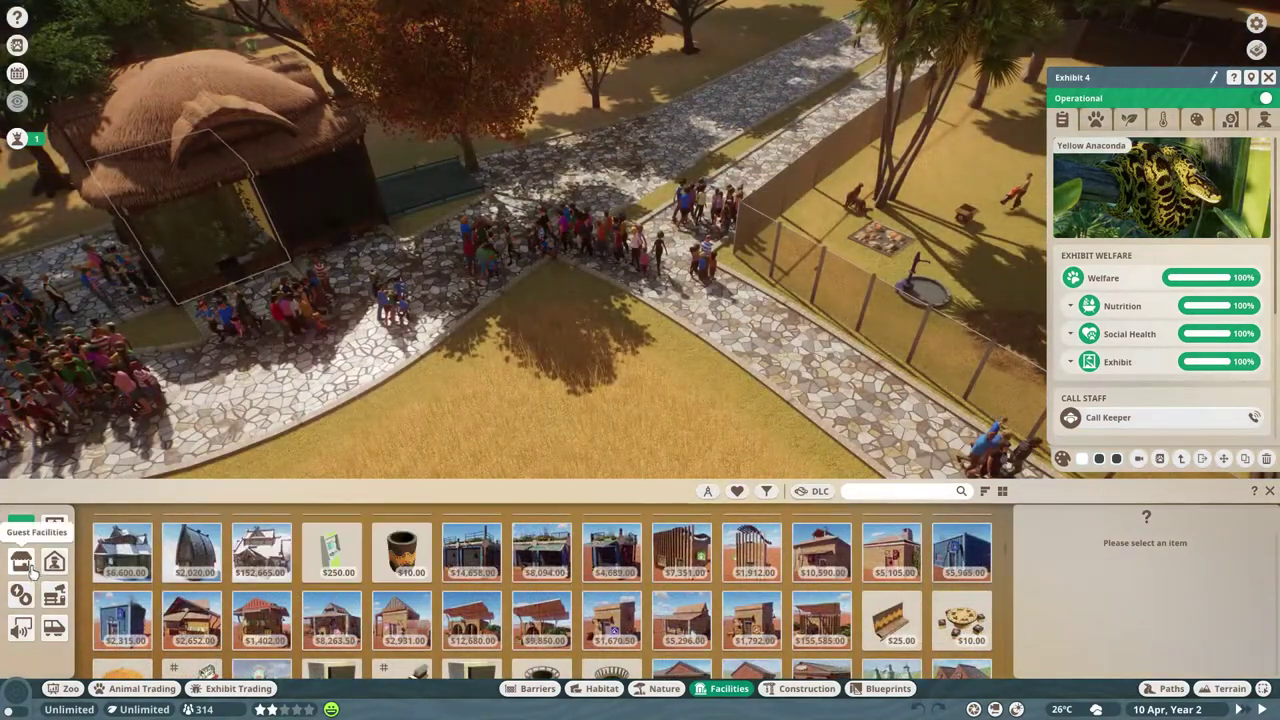
Place a $40 Habitat Education Stand, rotated to face the path, beside the fence.
left_click(22, 563)
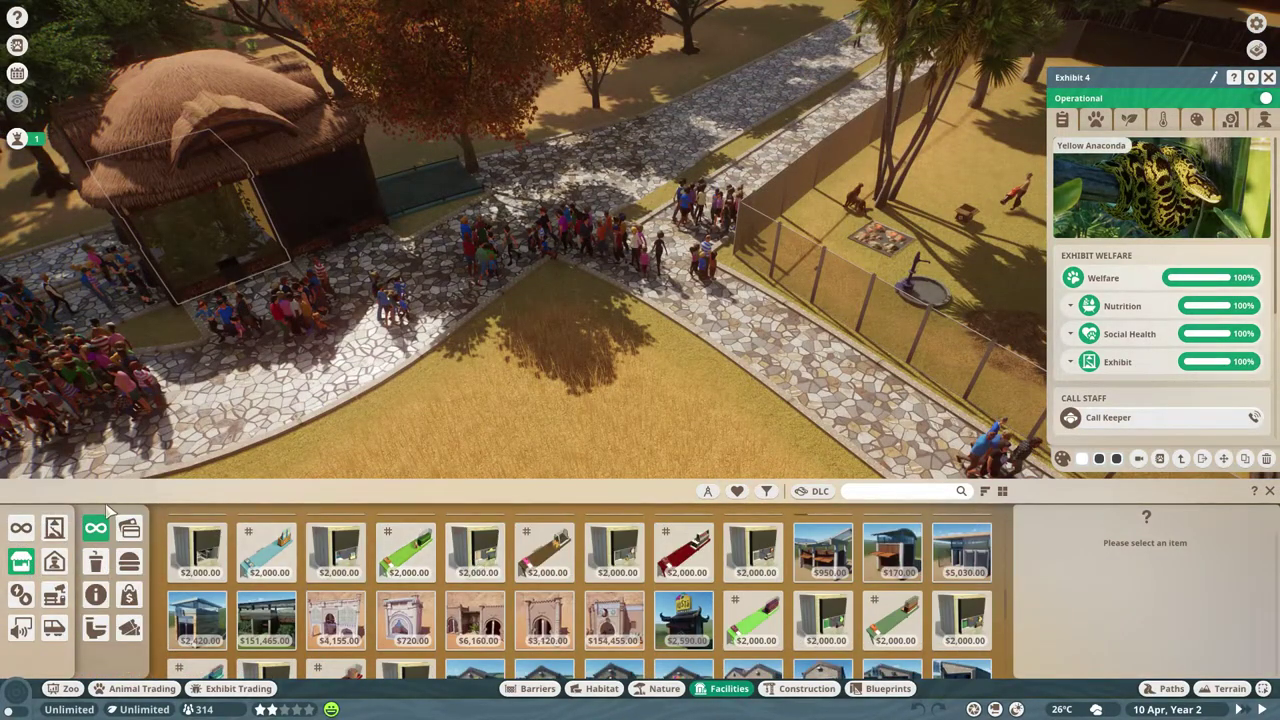
left_click(20, 595)
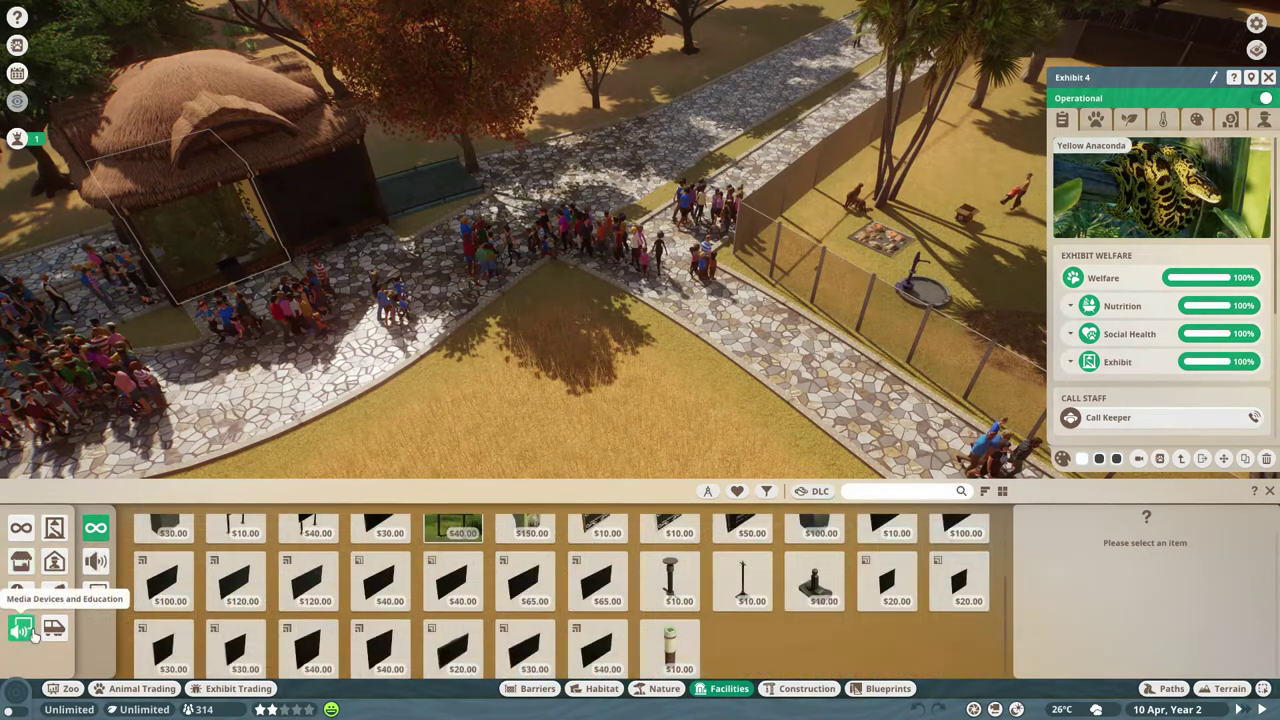
scroll(489, 640, "up", 3)
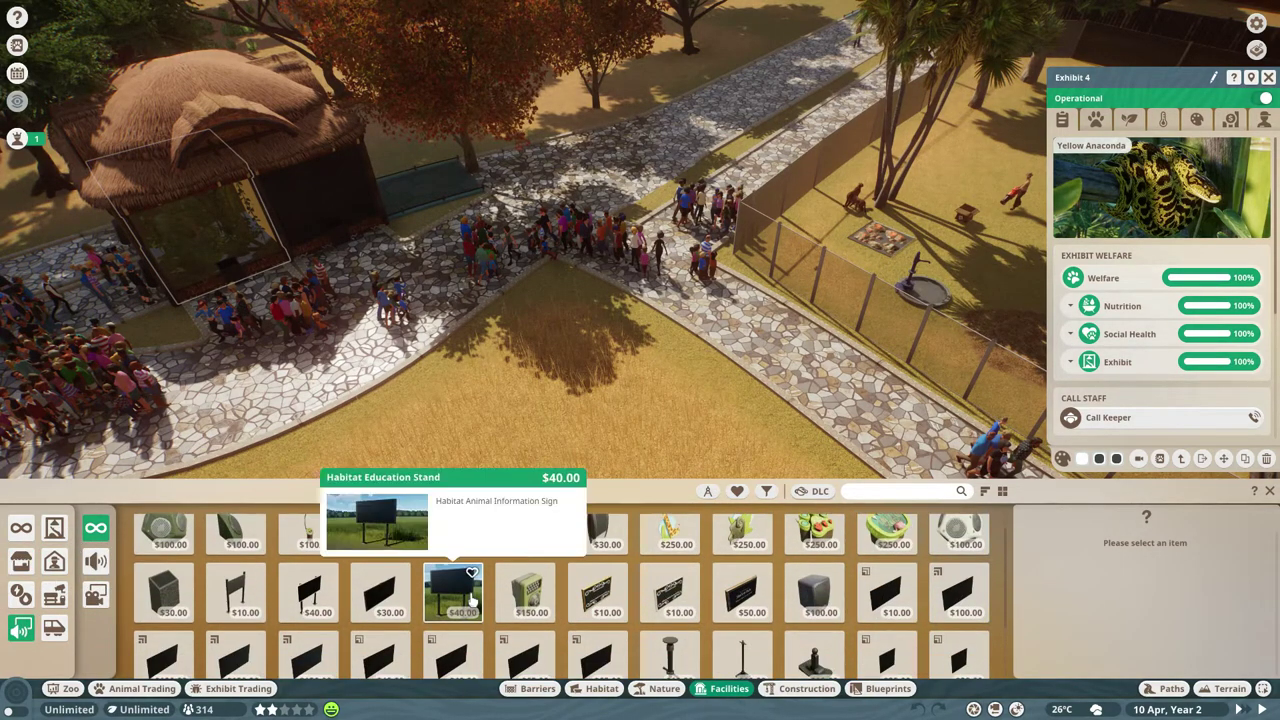
left_click(455, 612)
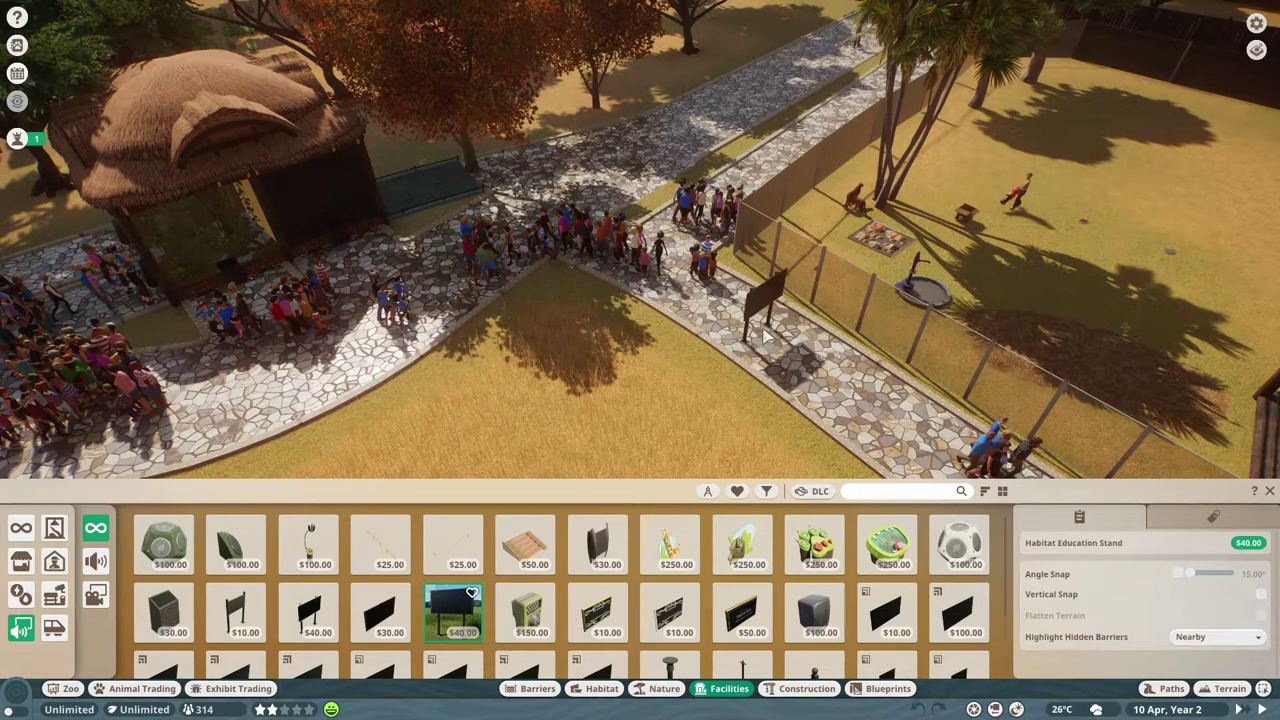
key("z")
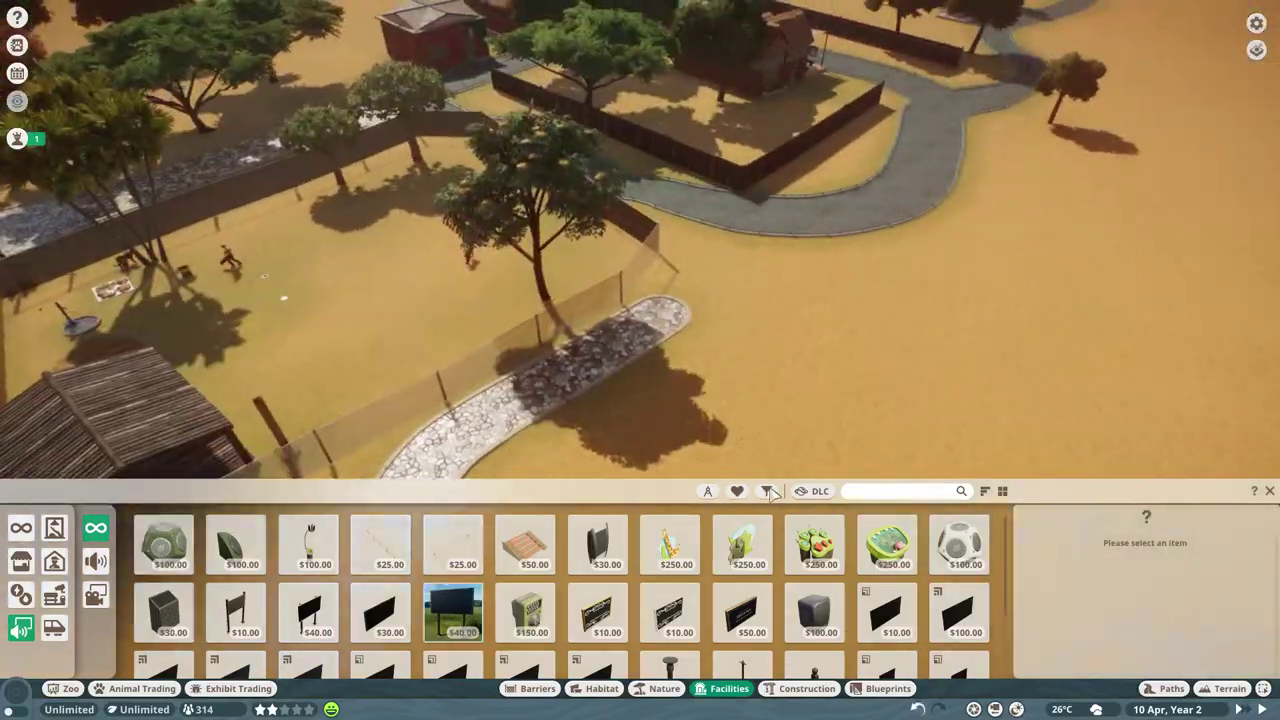
left_click(454, 612)
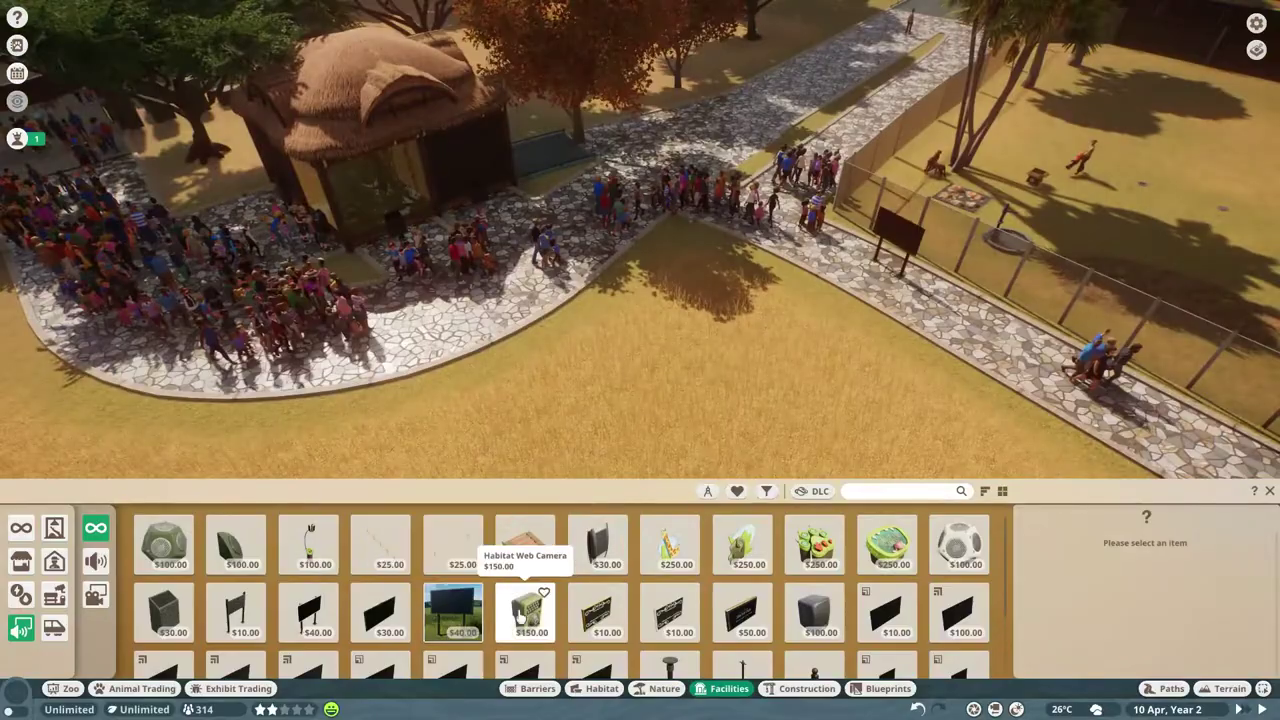
scroll(450, 600, "down", 2)
scroll(520, 560, "up", 2)
Set the thatched hut's Ambience Speaker 01 to the Insects of the Jungle ambience.
left_click(164, 545)
left_click(370, 170)
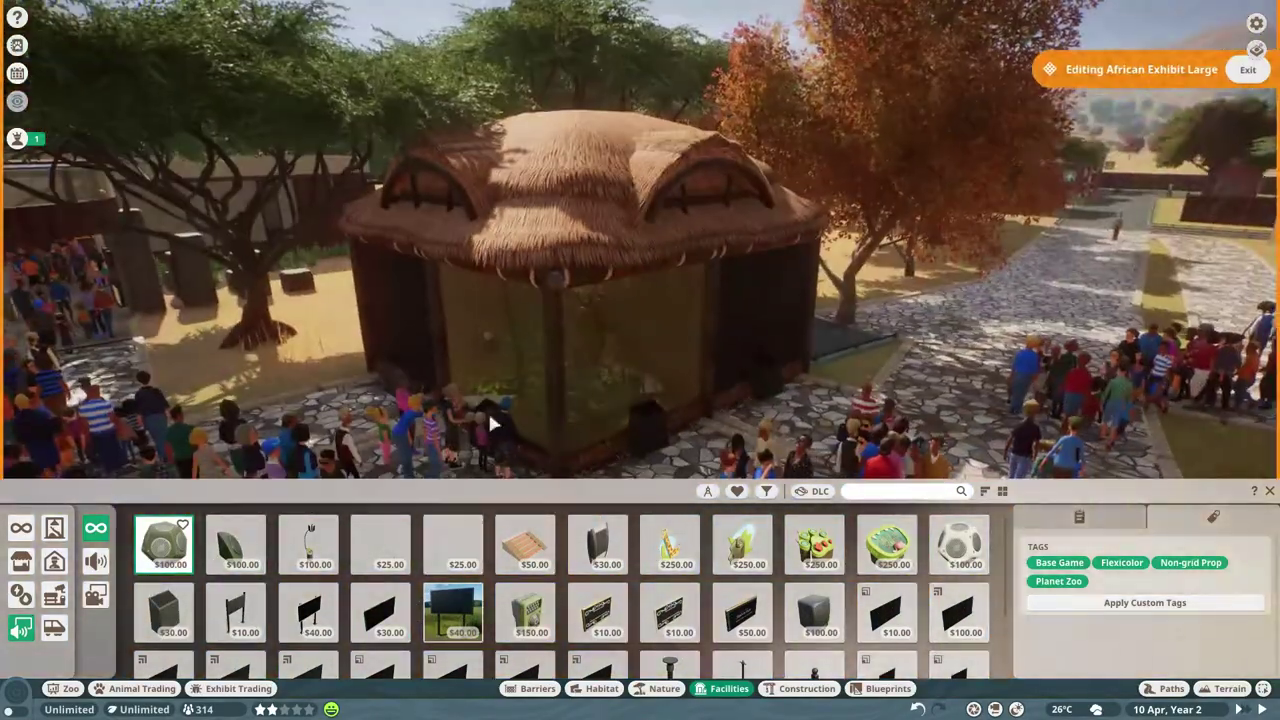
left_click(555, 280)
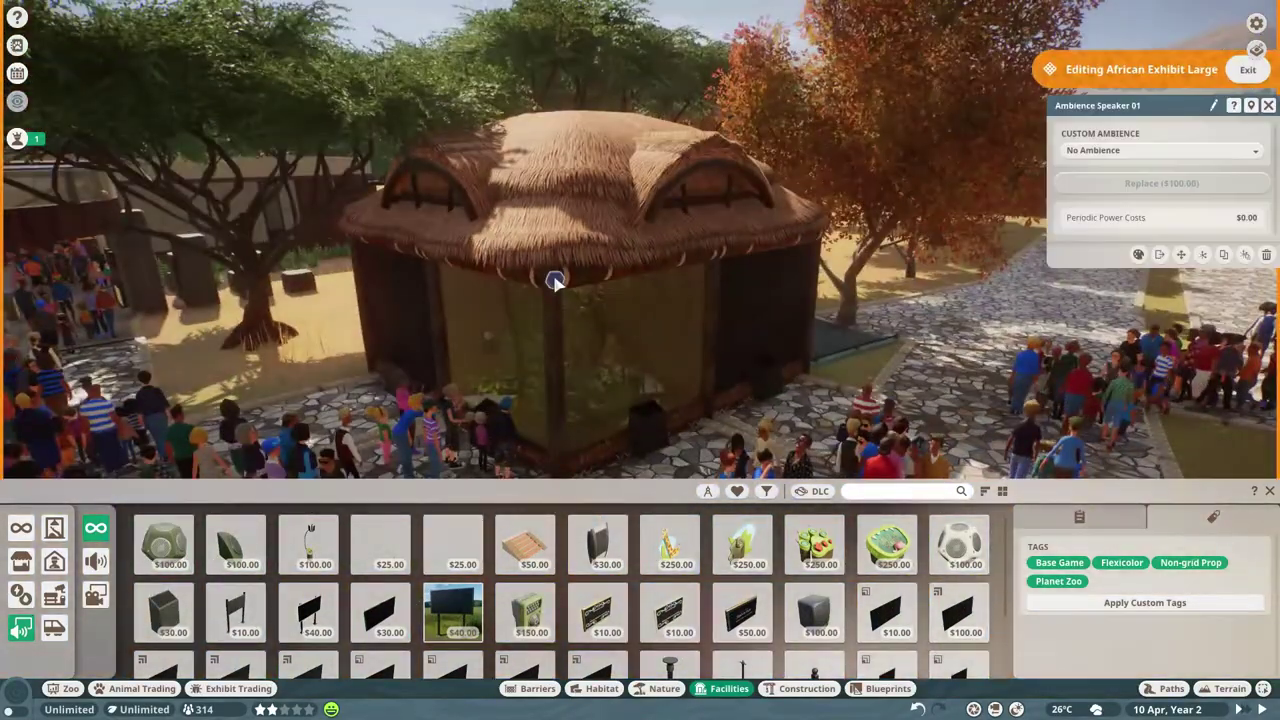
left_click(1108, 152)
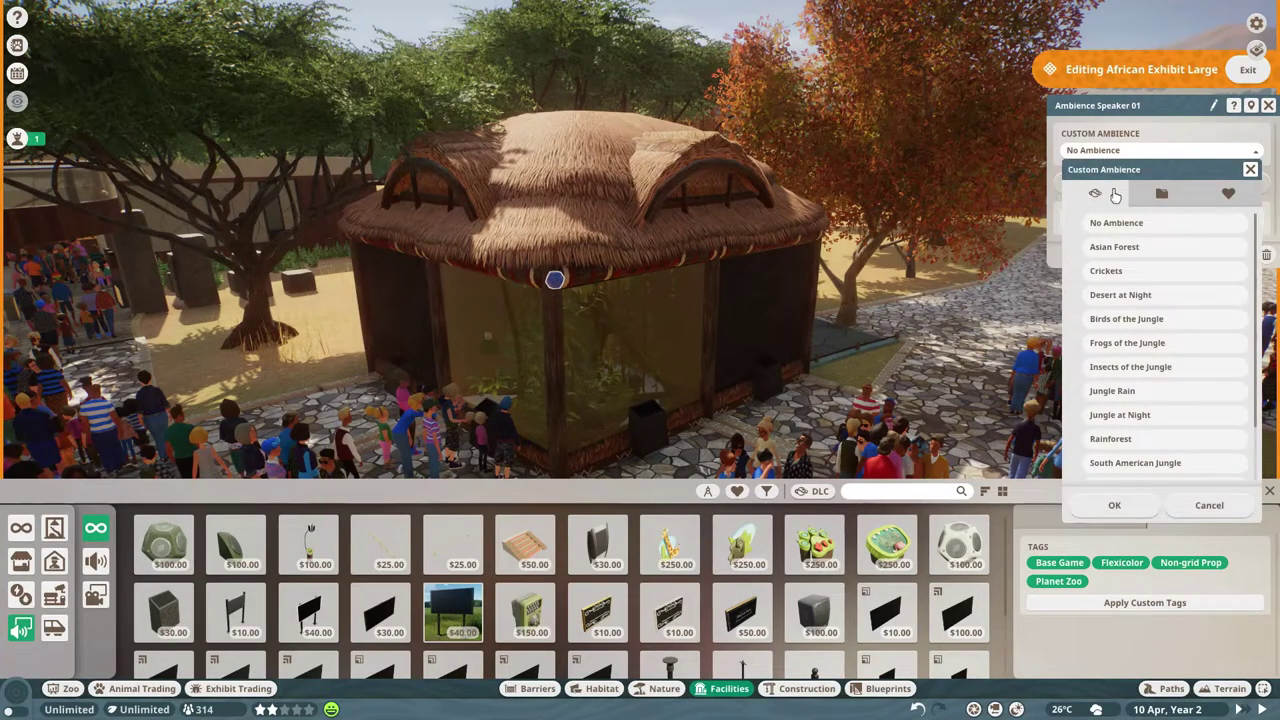
scroll(1150, 340, "down", 3)
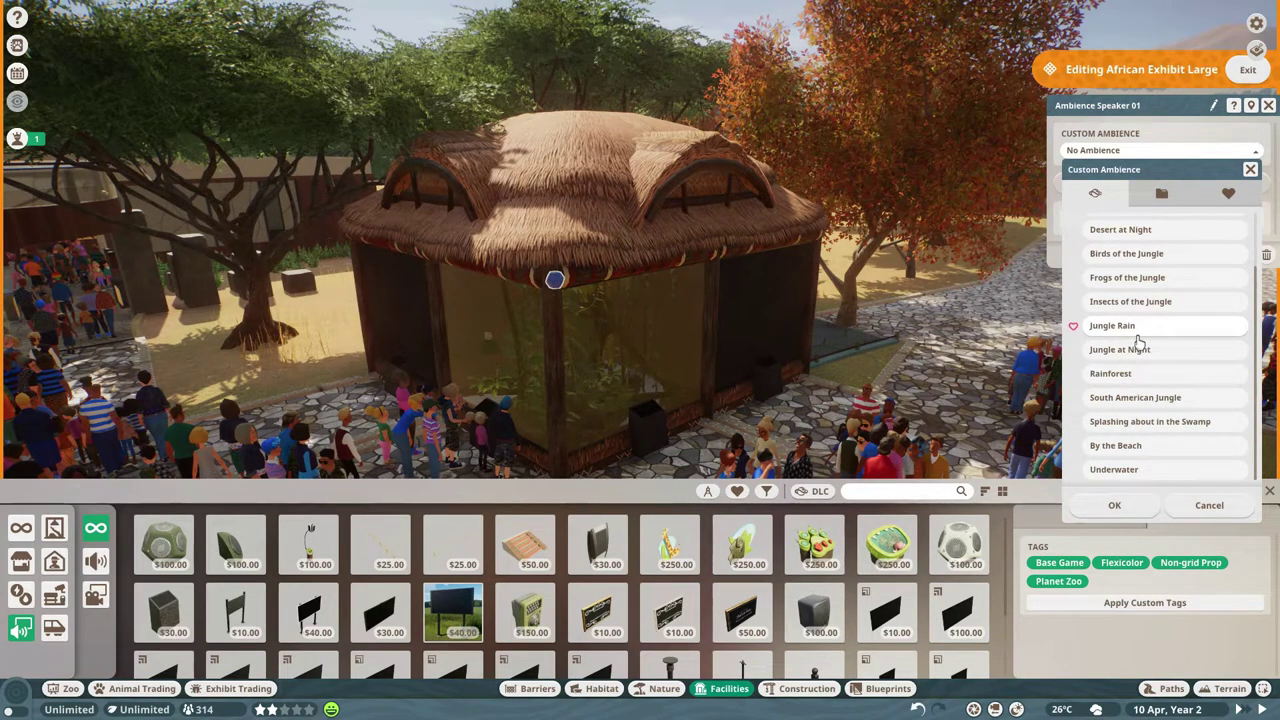
scroll(1138, 340, "up", 3)
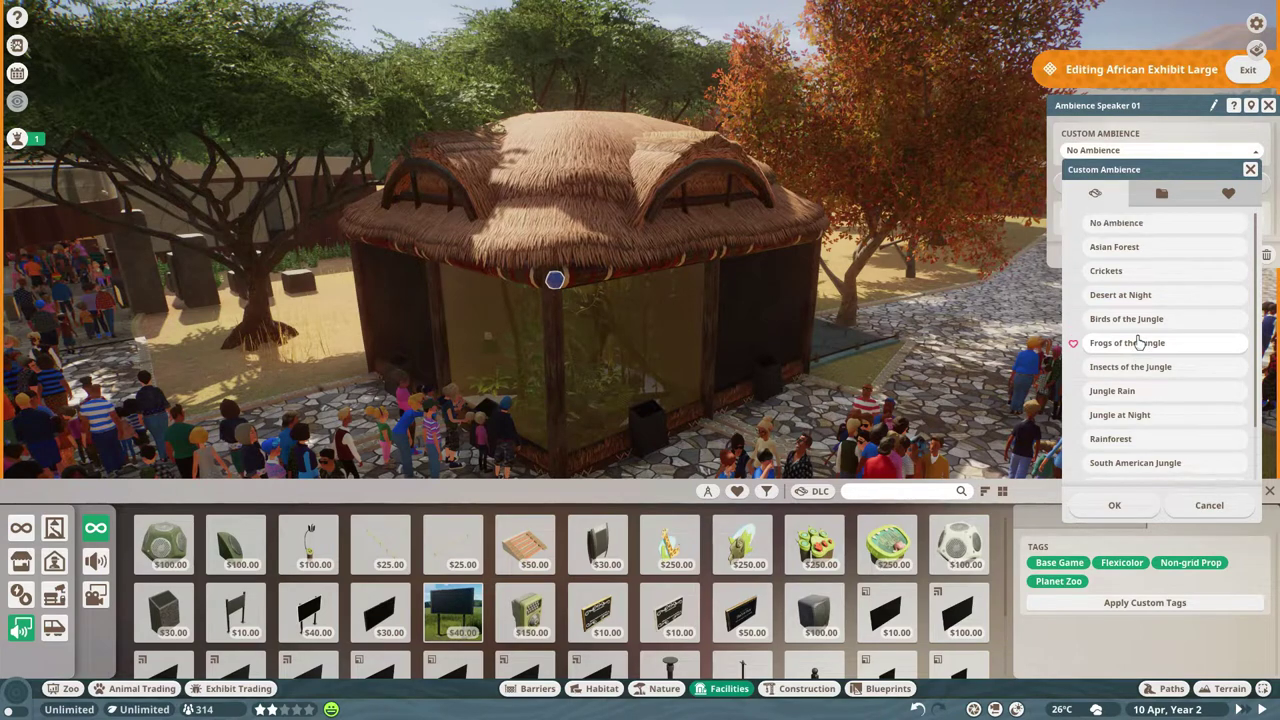
left_click(1135, 370)
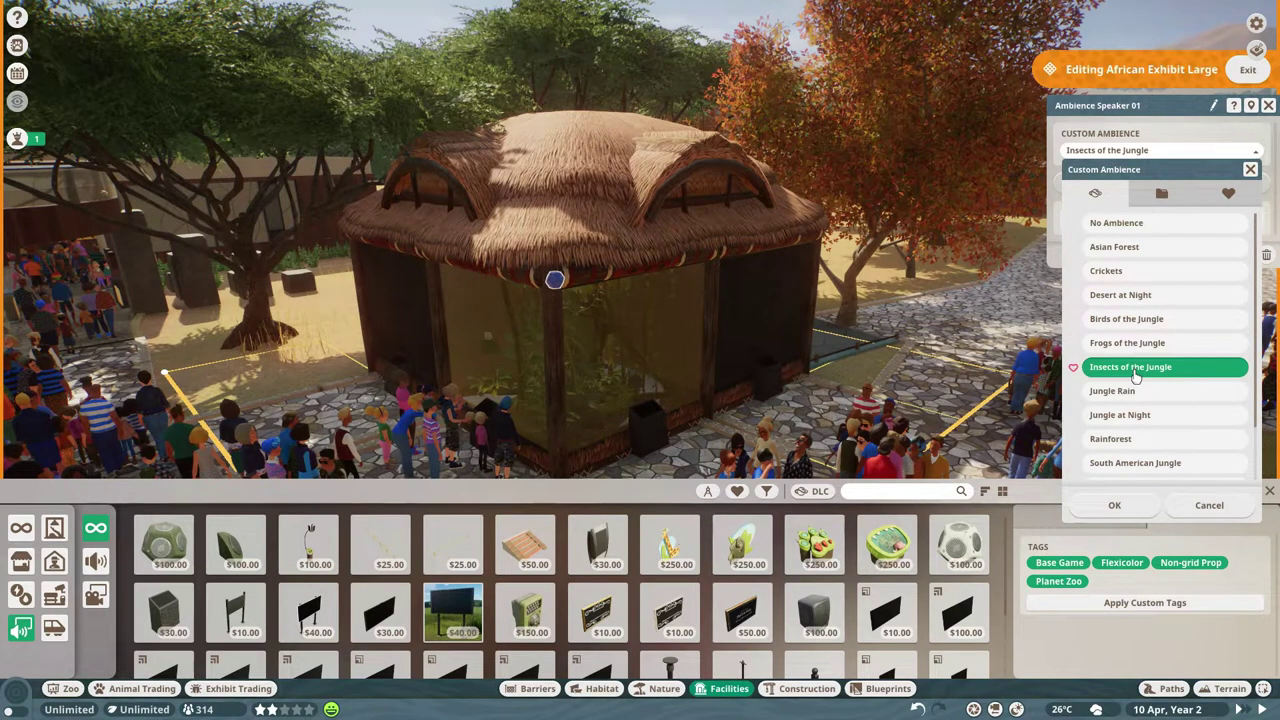
left_click(1120, 505)
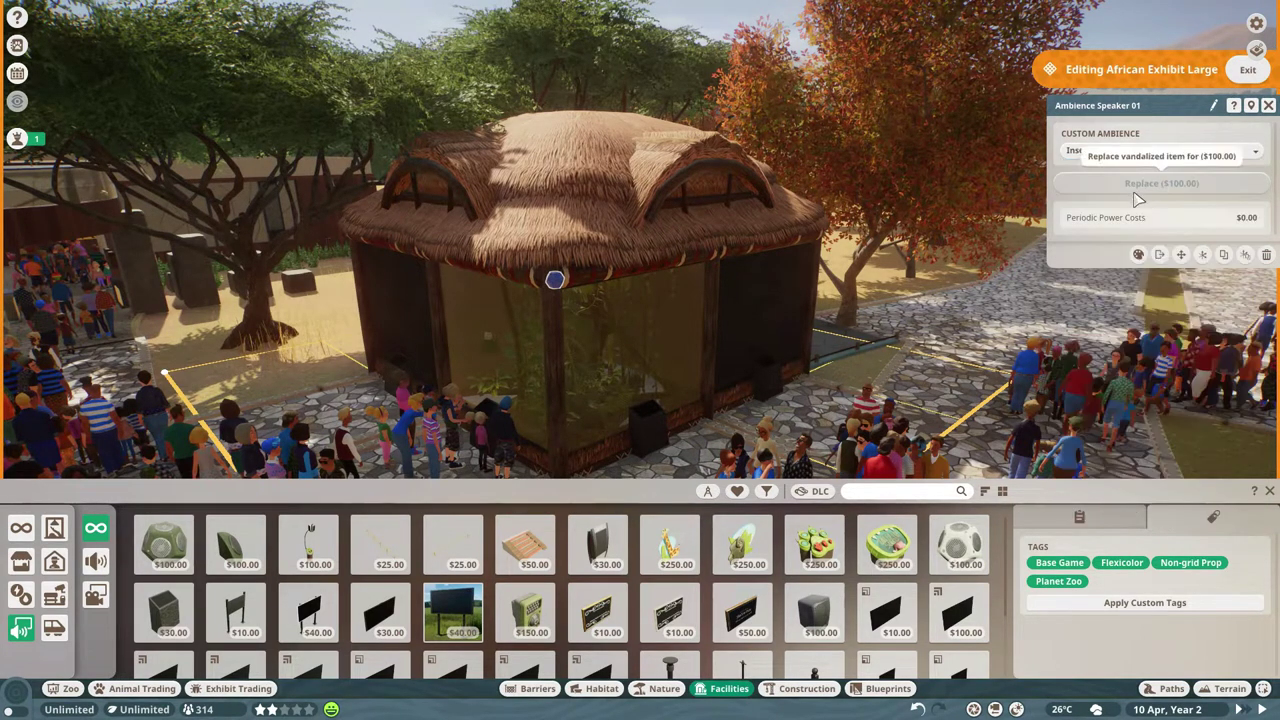
left_click(1268, 106)
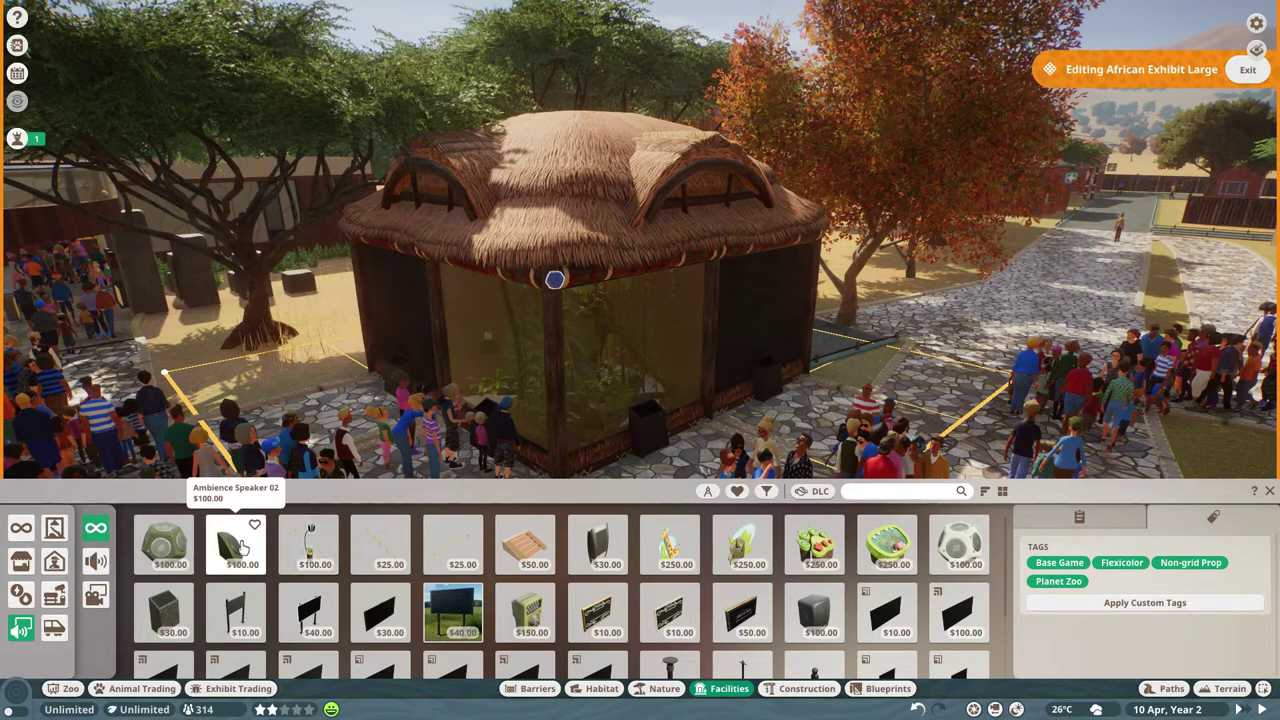
Pick an educational speaker, pan around the habitat, and exit African Exhibit Large editing.
left_click(959, 545)
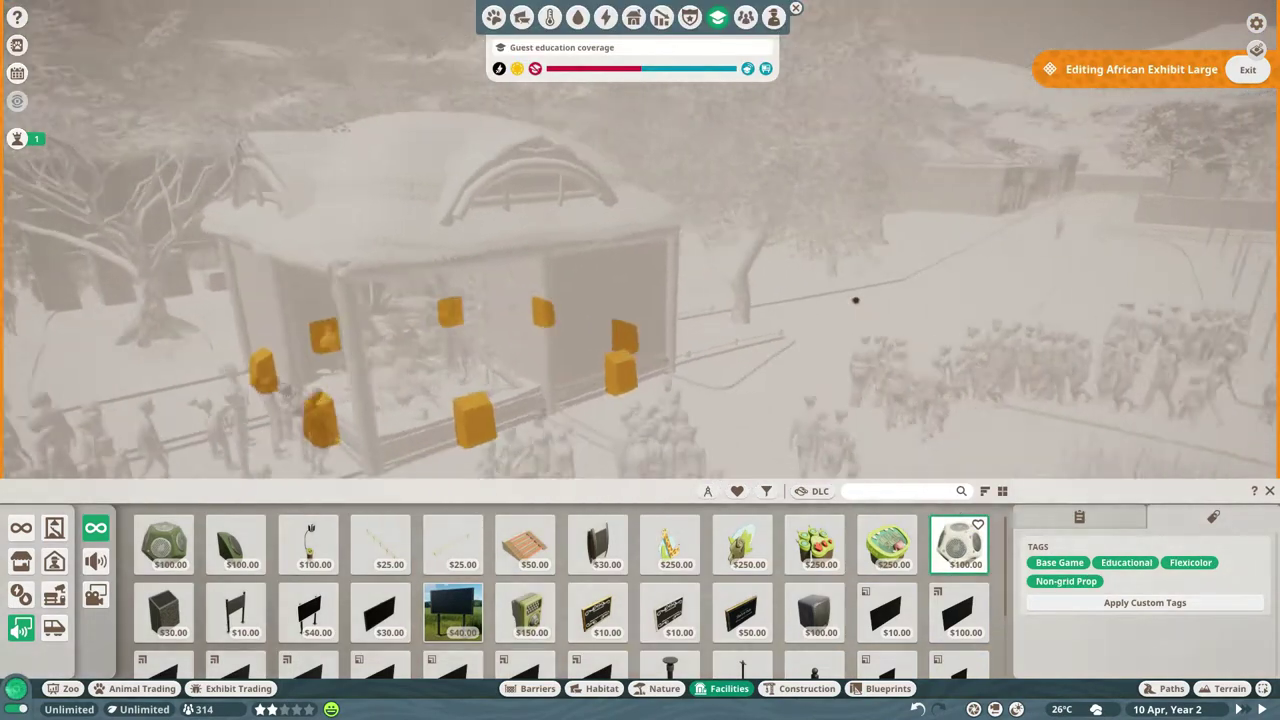
key("d")
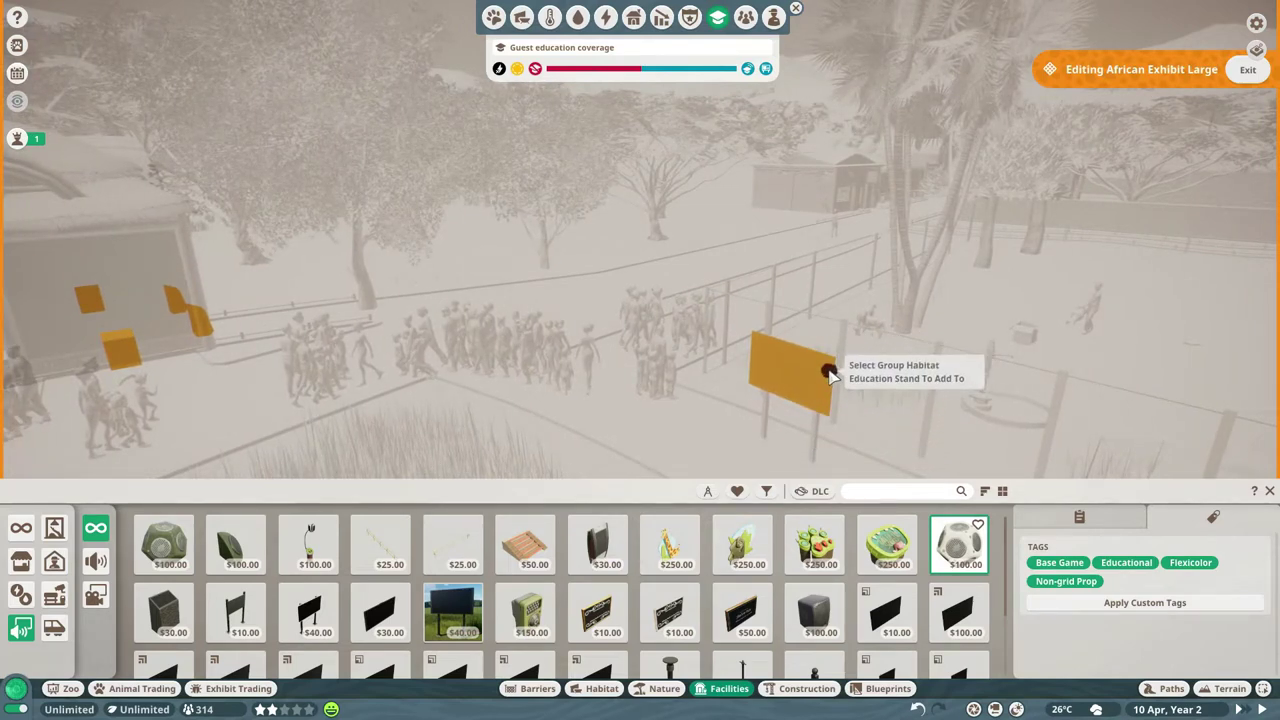
key("d")
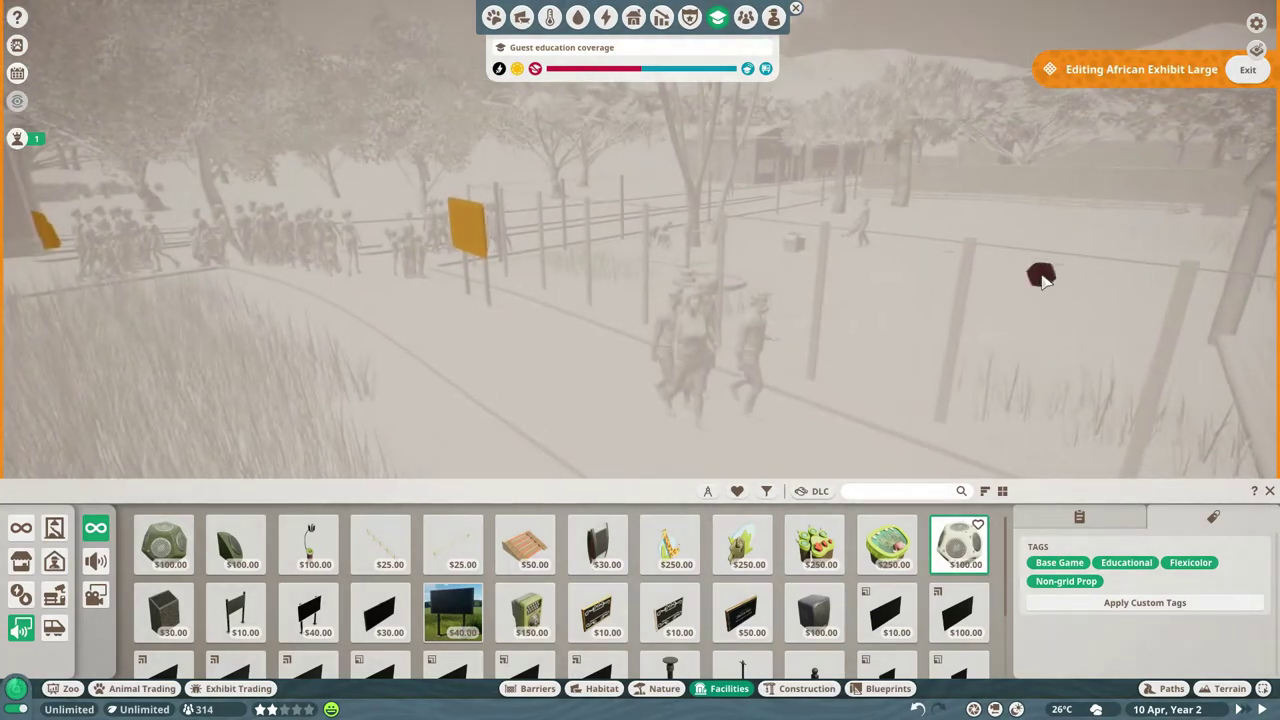
scroll(1042, 278, "down", 5)
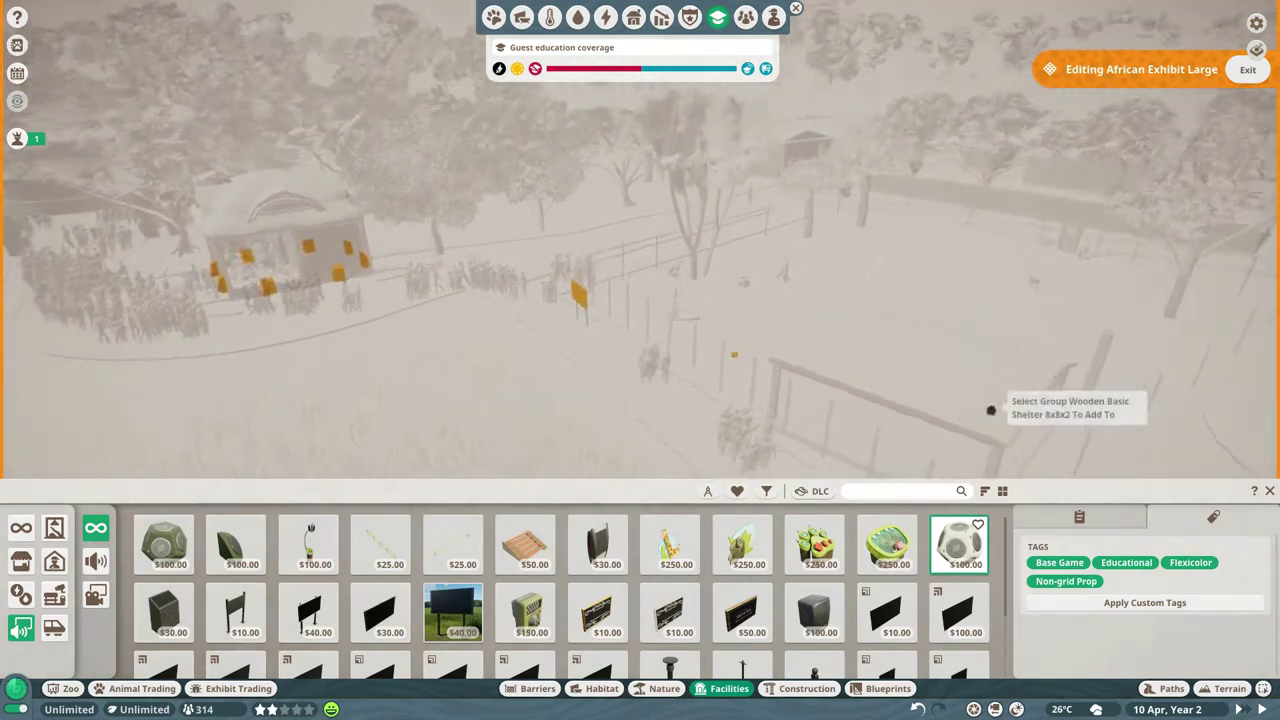
scroll(1000, 400, "up", 5)
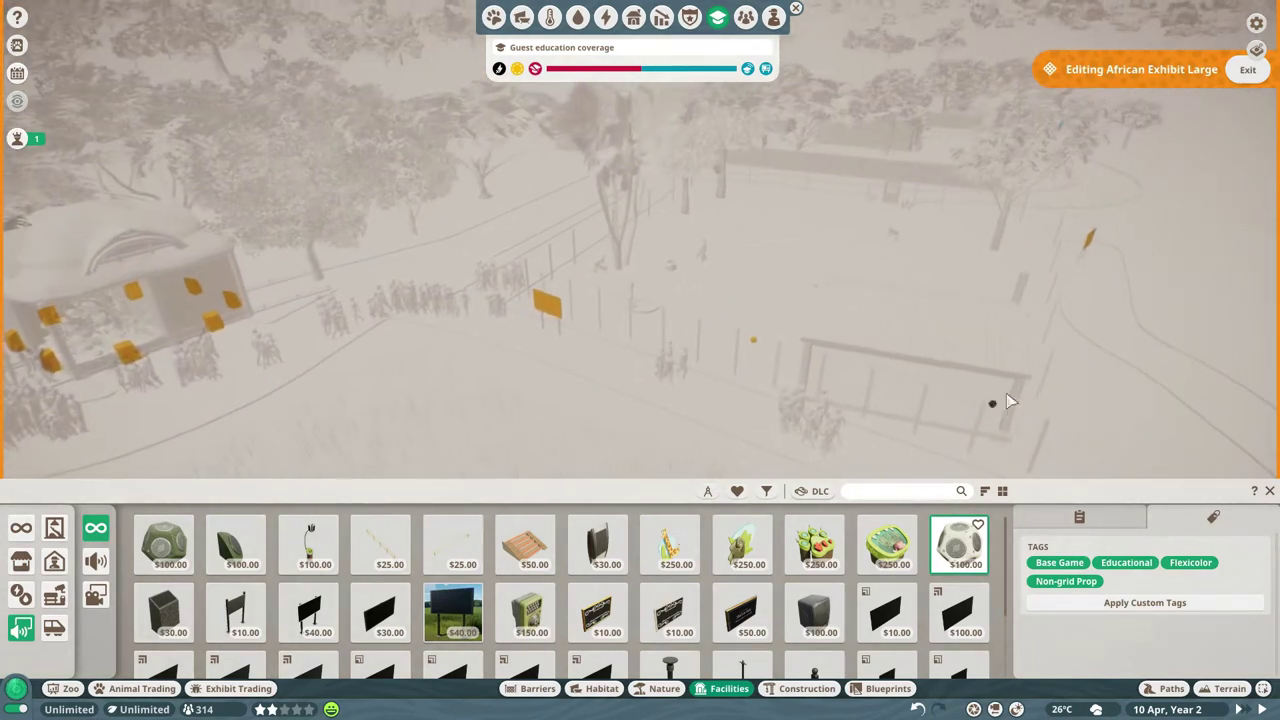
key("a")
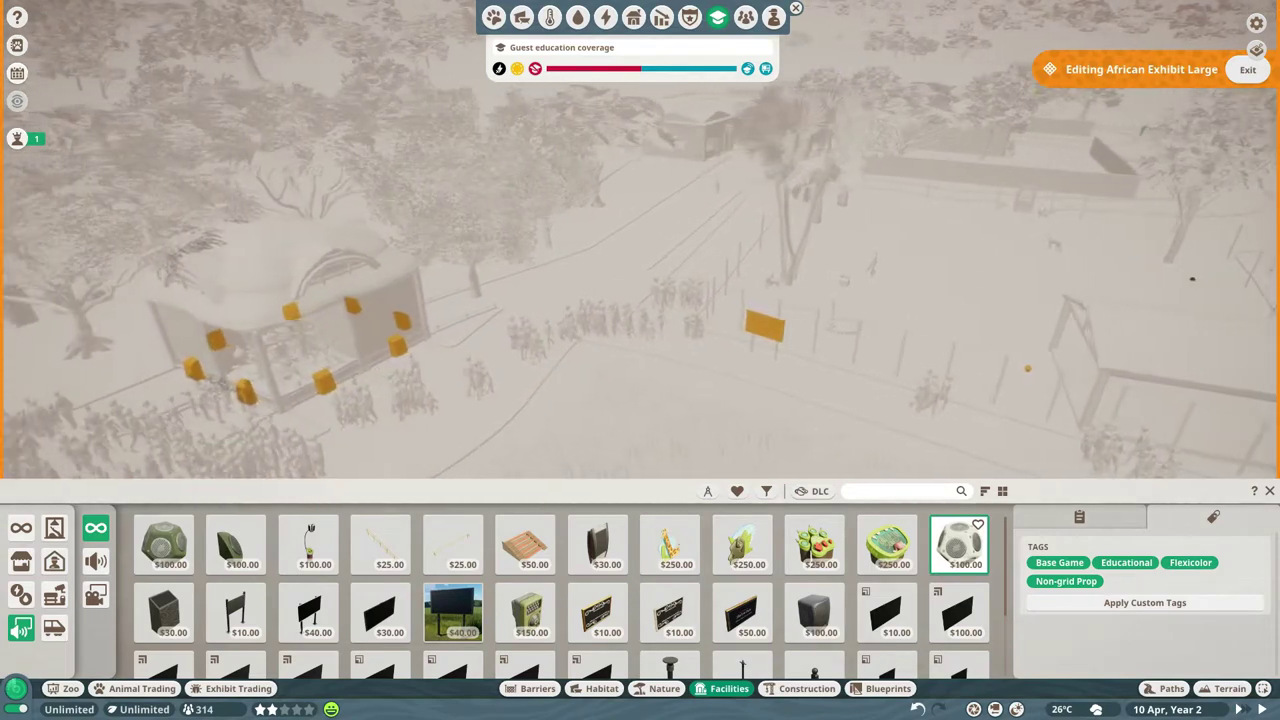
mouse_move(560, 280)
left_mouse_down()
mouse_move(497, 272)
mouse_move(953, 470)
left_mouse_up()
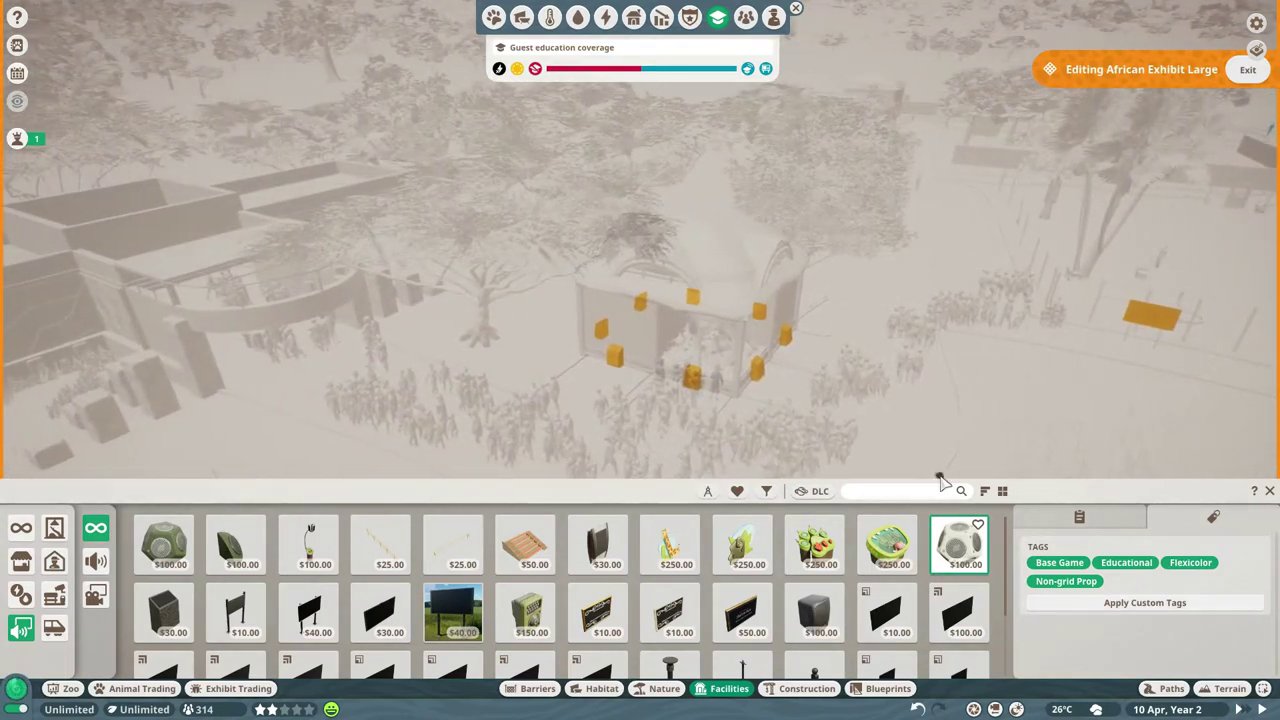
left_click(1248, 69)
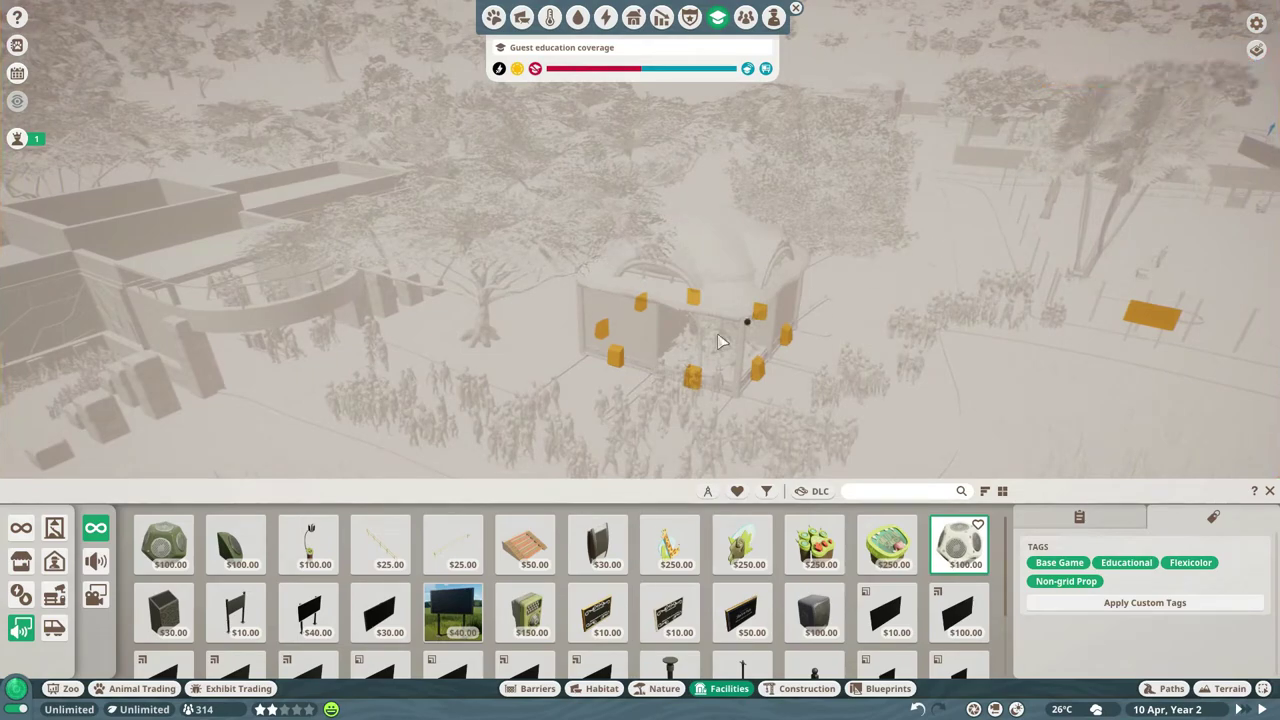
Close the education overlay and check Animal Trading's Storage, Trade History and Rewards tabs.
left_click(796, 9)
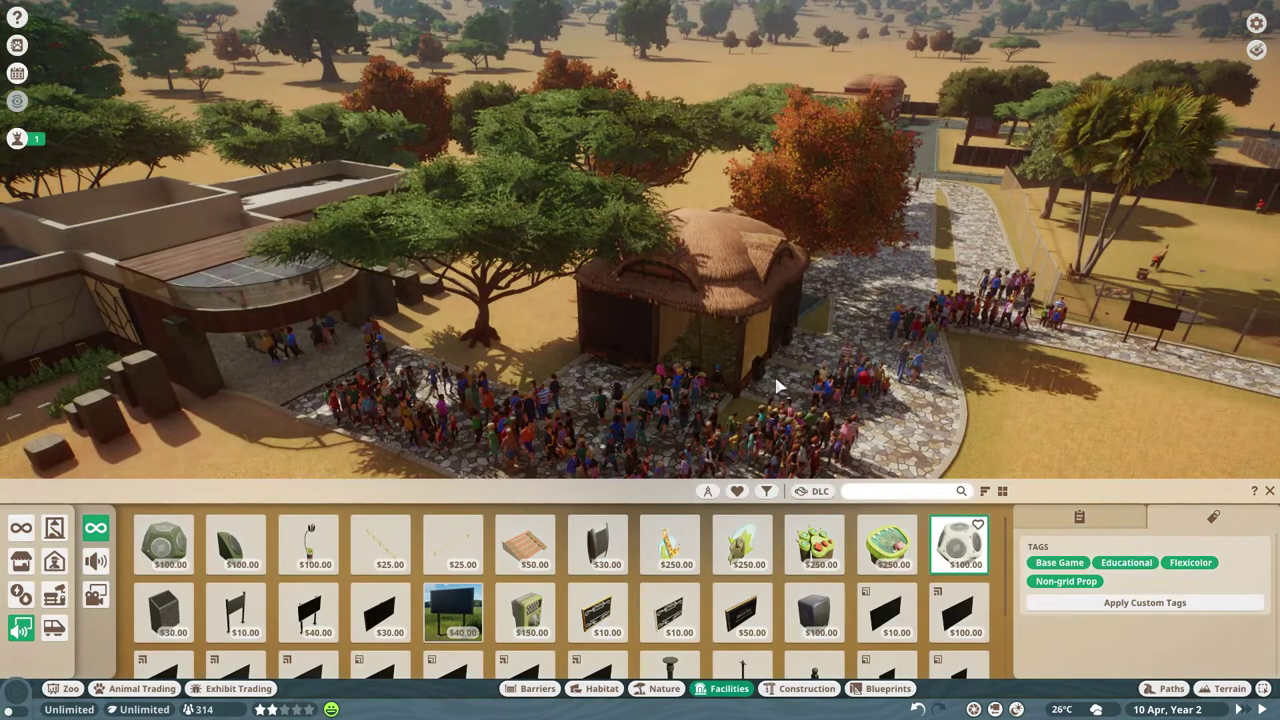
scroll(780, 388, "up", 5)
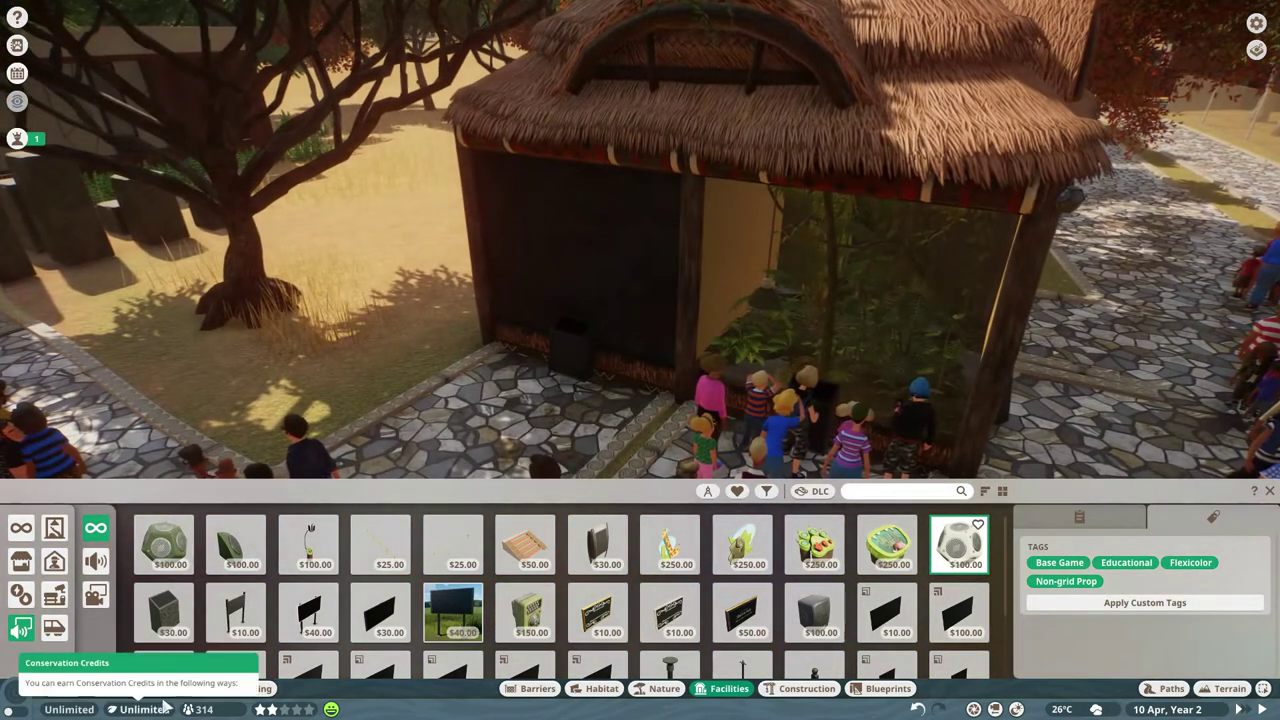
left_click(140, 688)
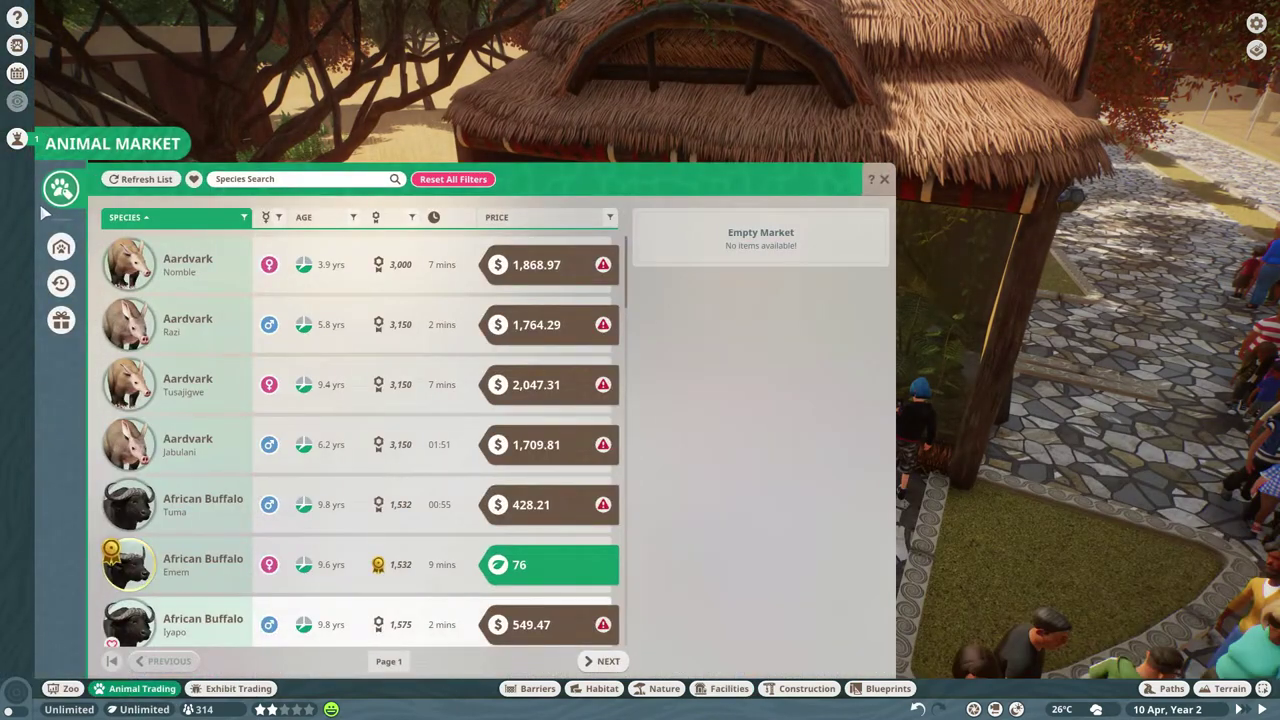
left_click(61, 247)
left_click(61, 283)
left_click(61, 318)
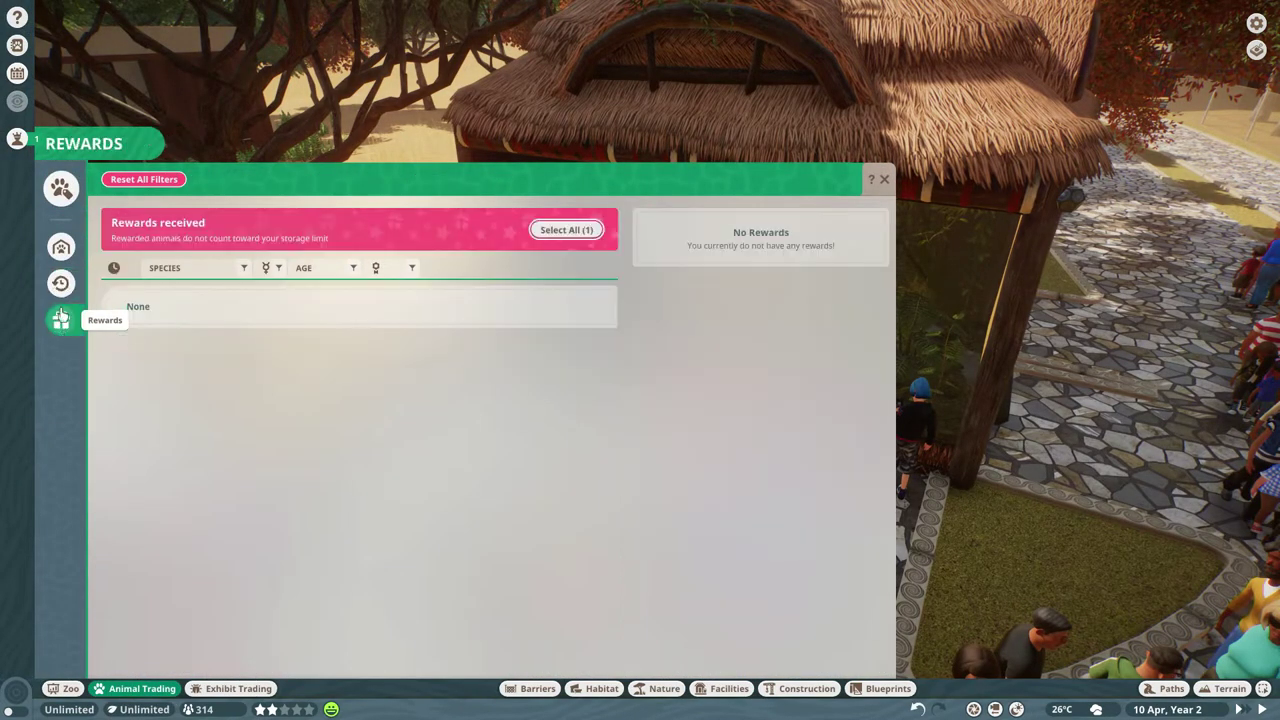
left_click(61, 283)
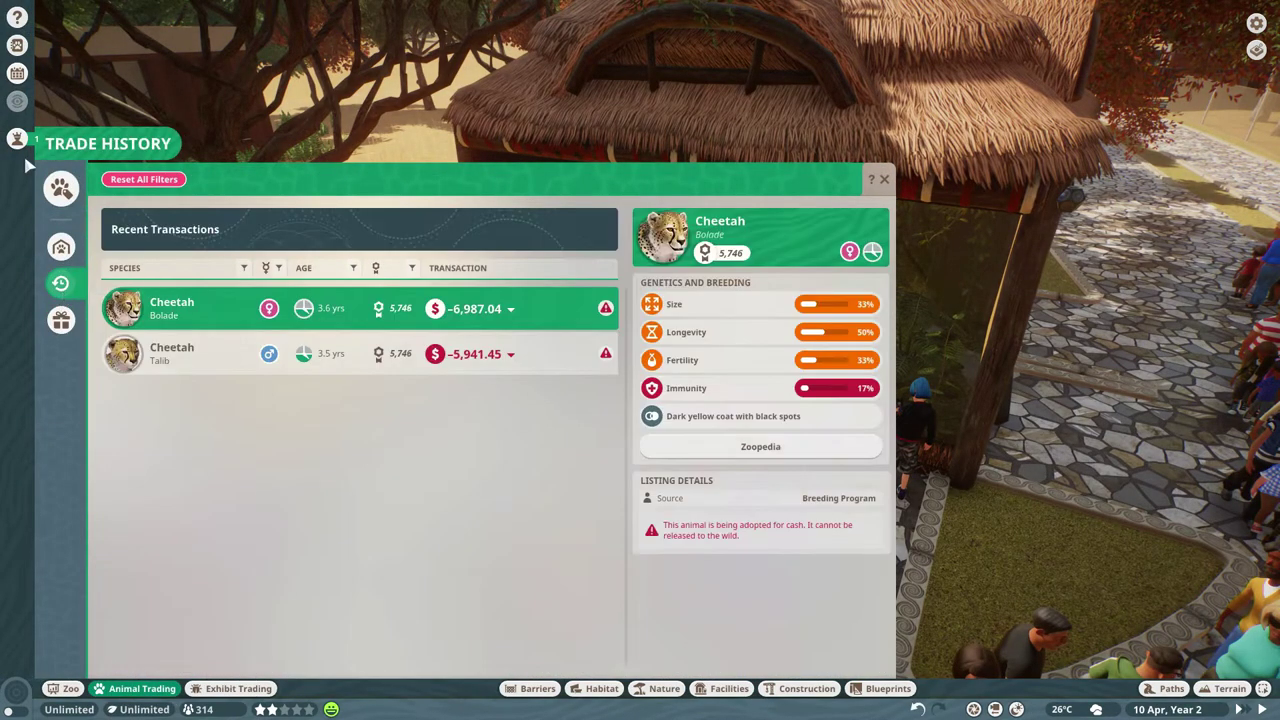
left_click(230, 688)
Sort the exhibit animal market by price after checking storage and owned animals.
left_click(66, 247)
left_click(61, 188)
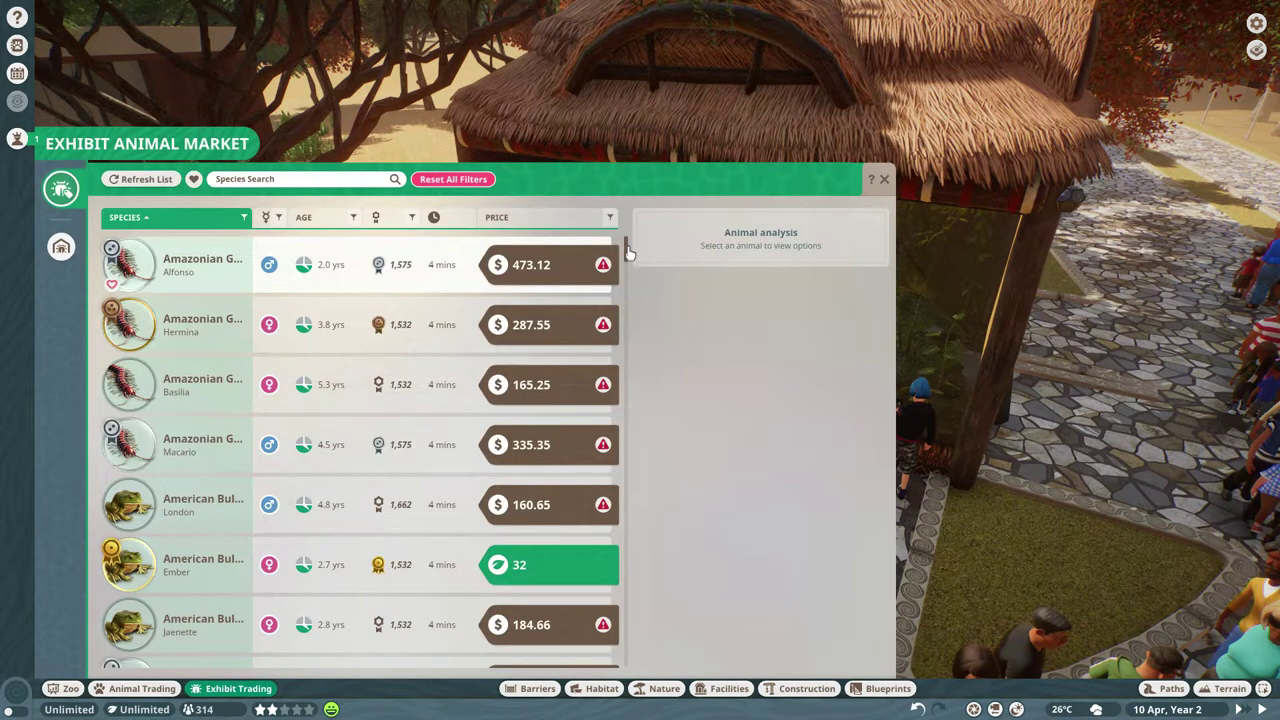
left_click_drag(628, 250, 626, 660)
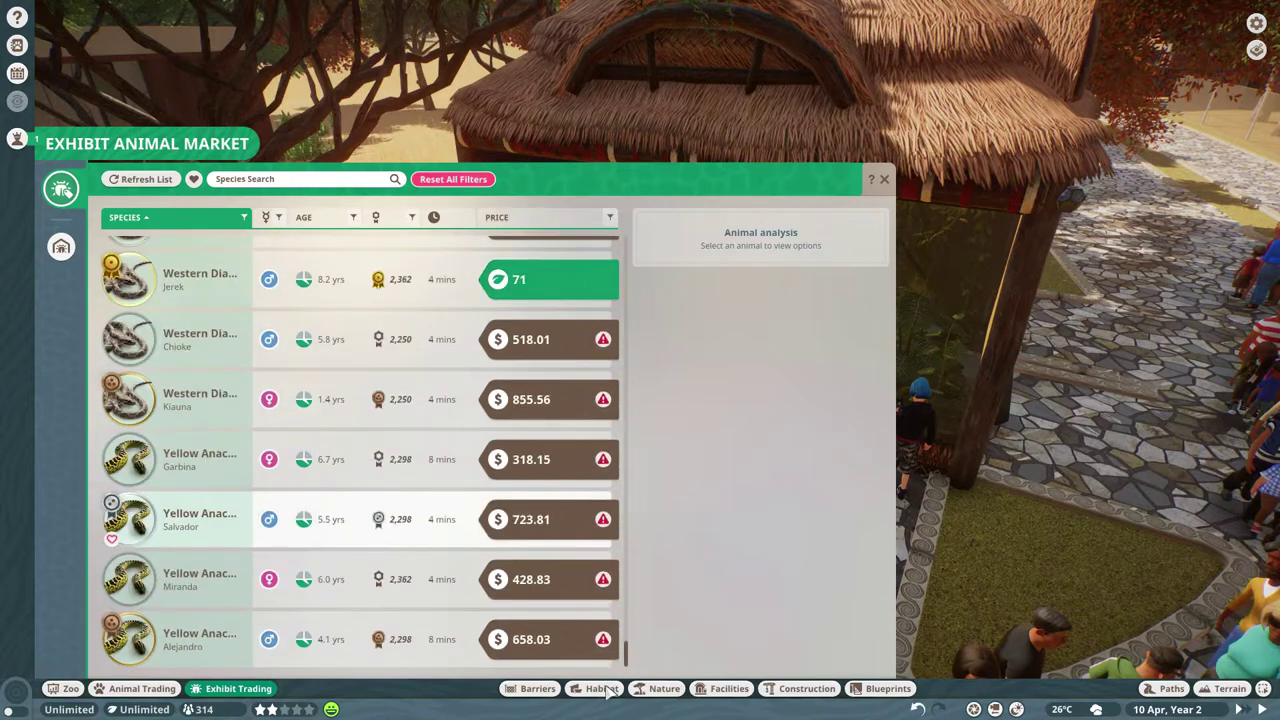
scroll(400, 450, "up", 10)
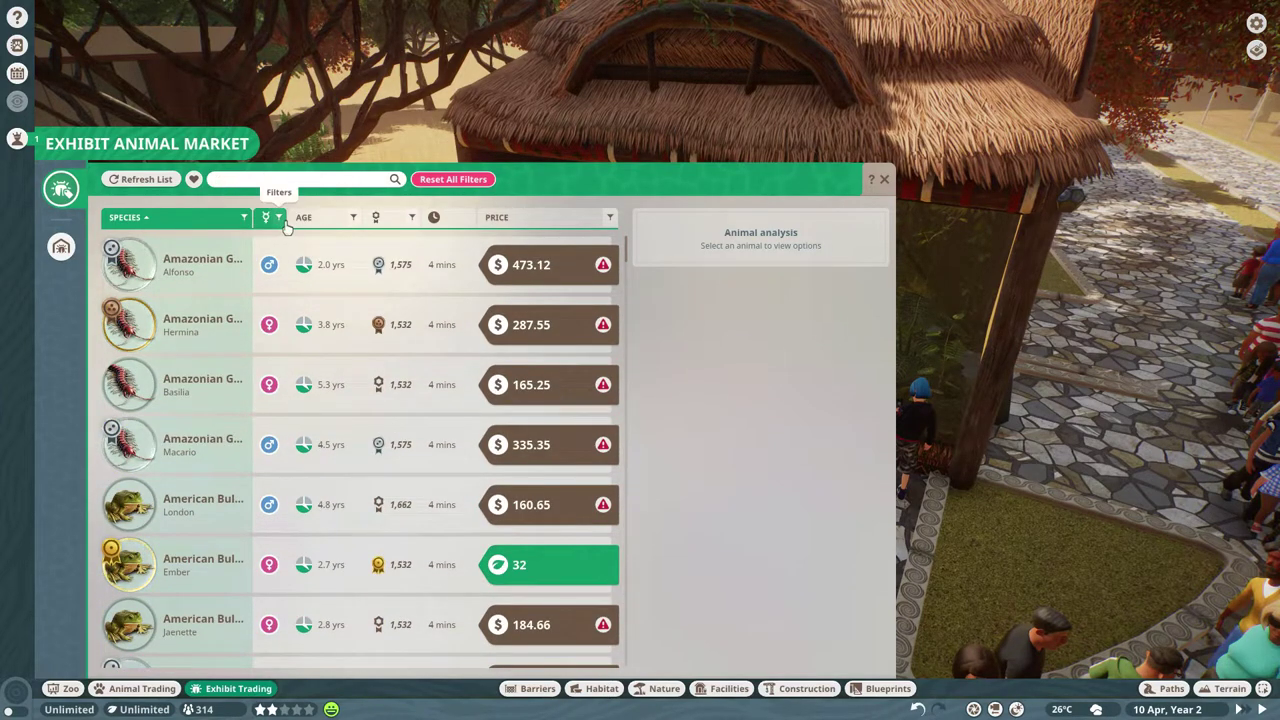
mouse_move(593, 283)
left_click(520, 222)
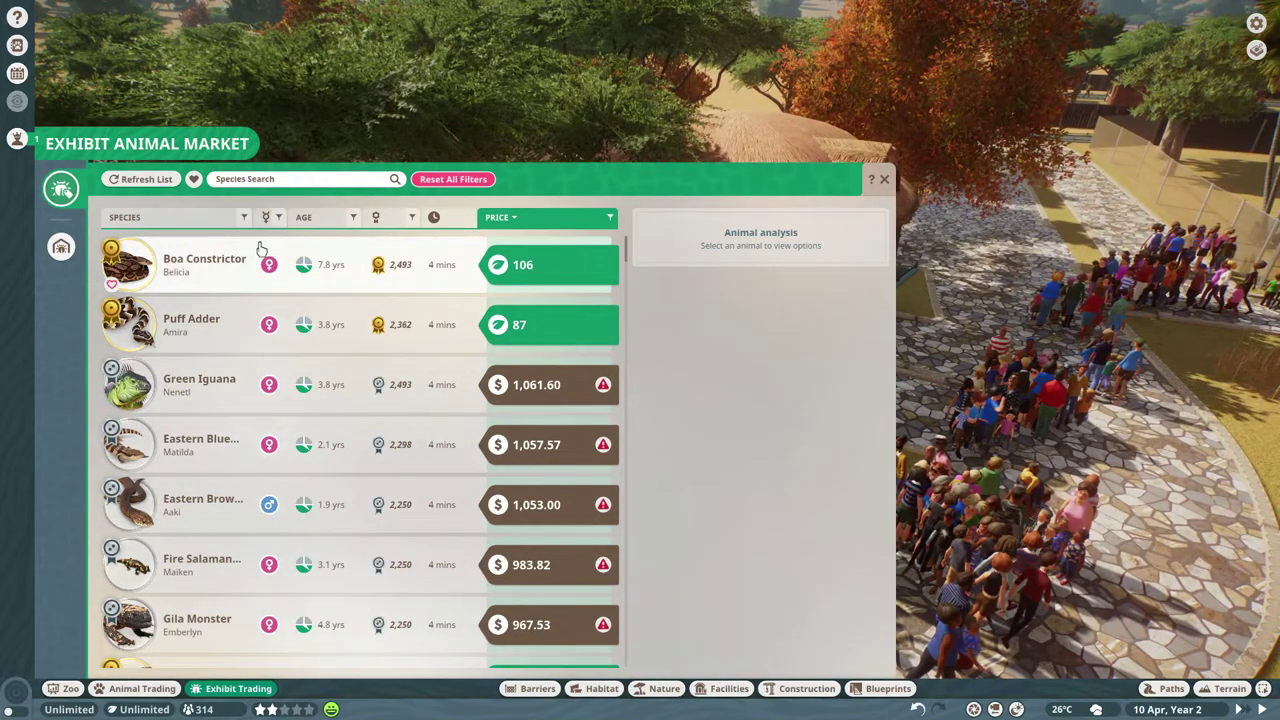
left_click(70, 688)
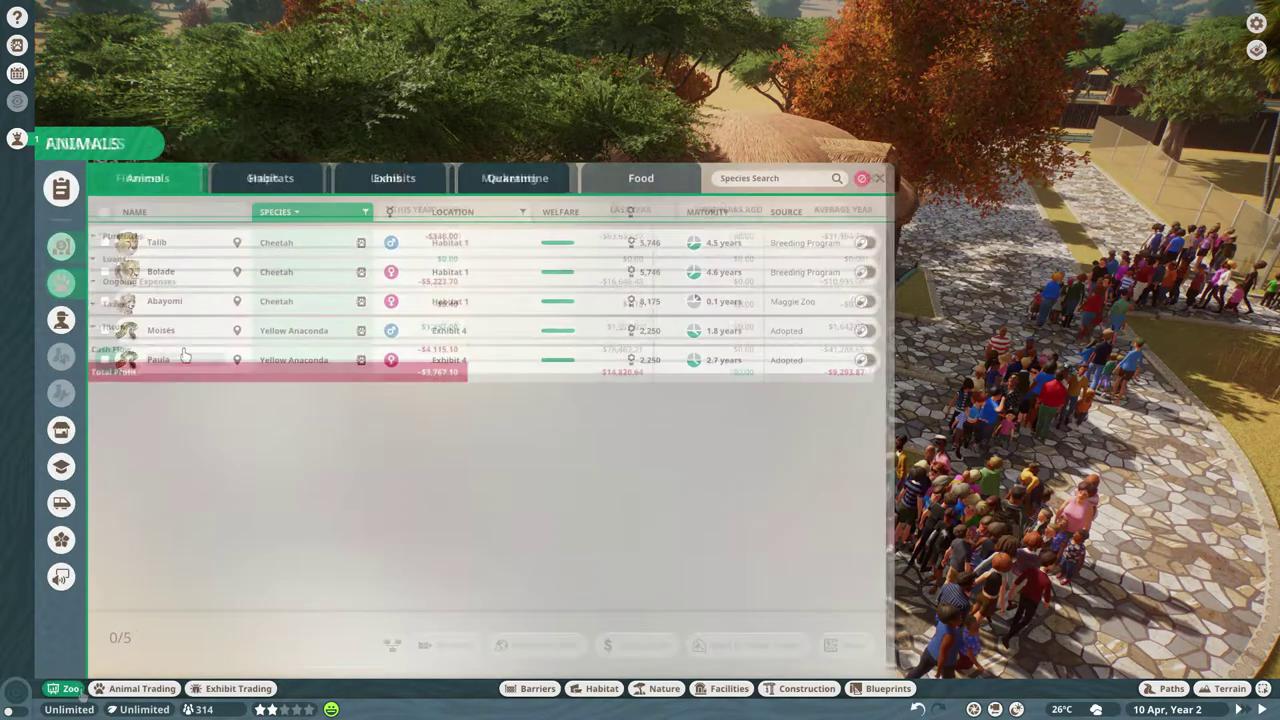
left_click(238, 688)
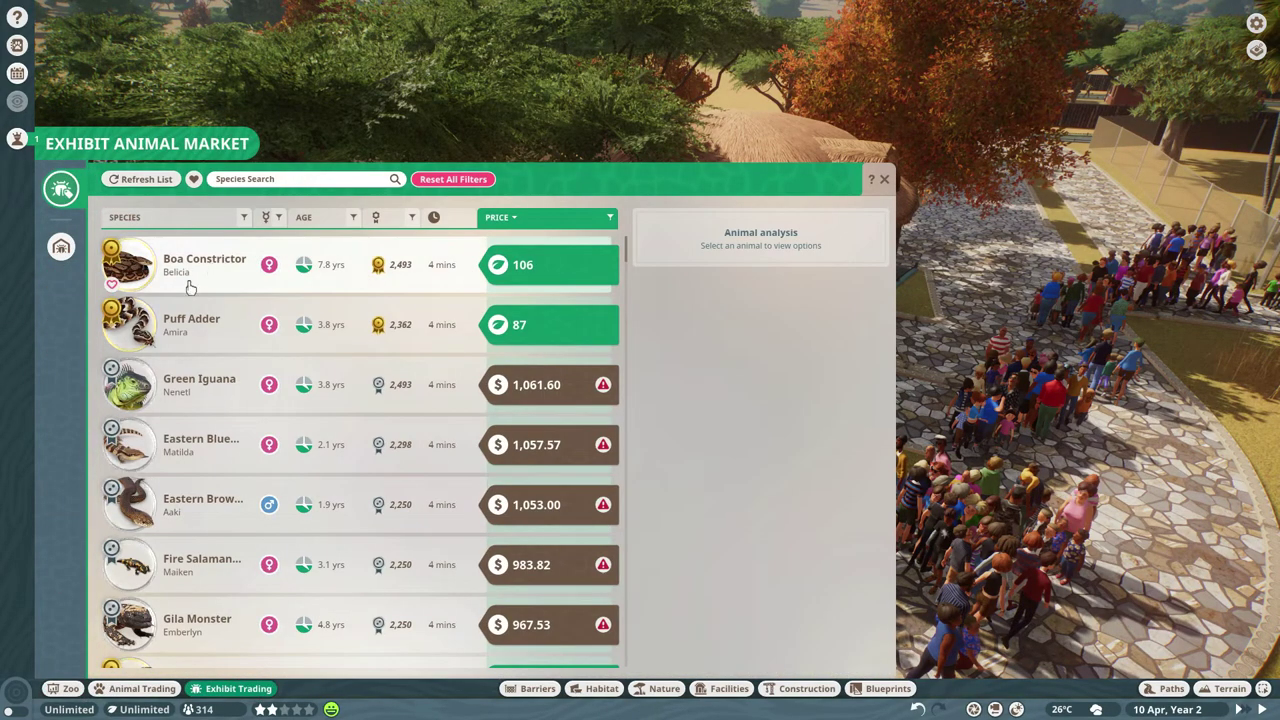
Adopt the Boa Constrictor for 106 conservation credits and send it to the zoo.
left_click_drag(1100, 400, 1000, 300)
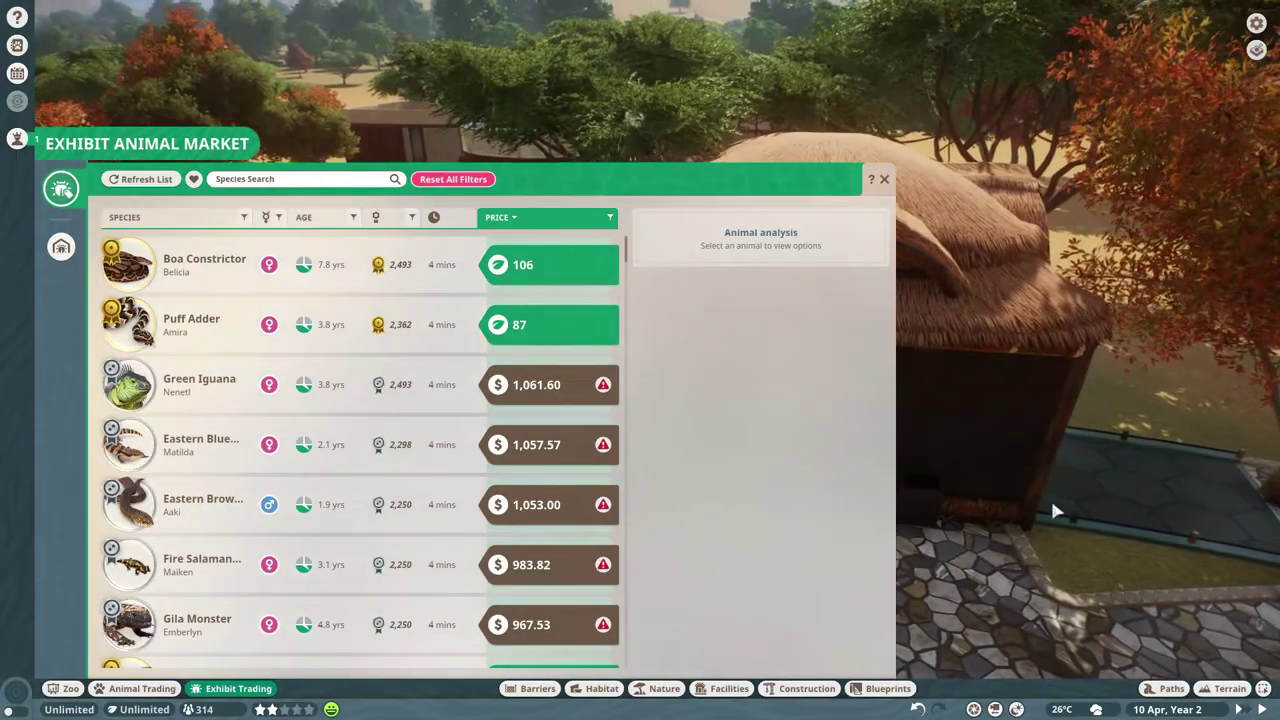
mouse_move(1100, 400)
left_mouse_down()
mouse_move(1000, 350)
mouse_move(1122, 420)
left_mouse_up()
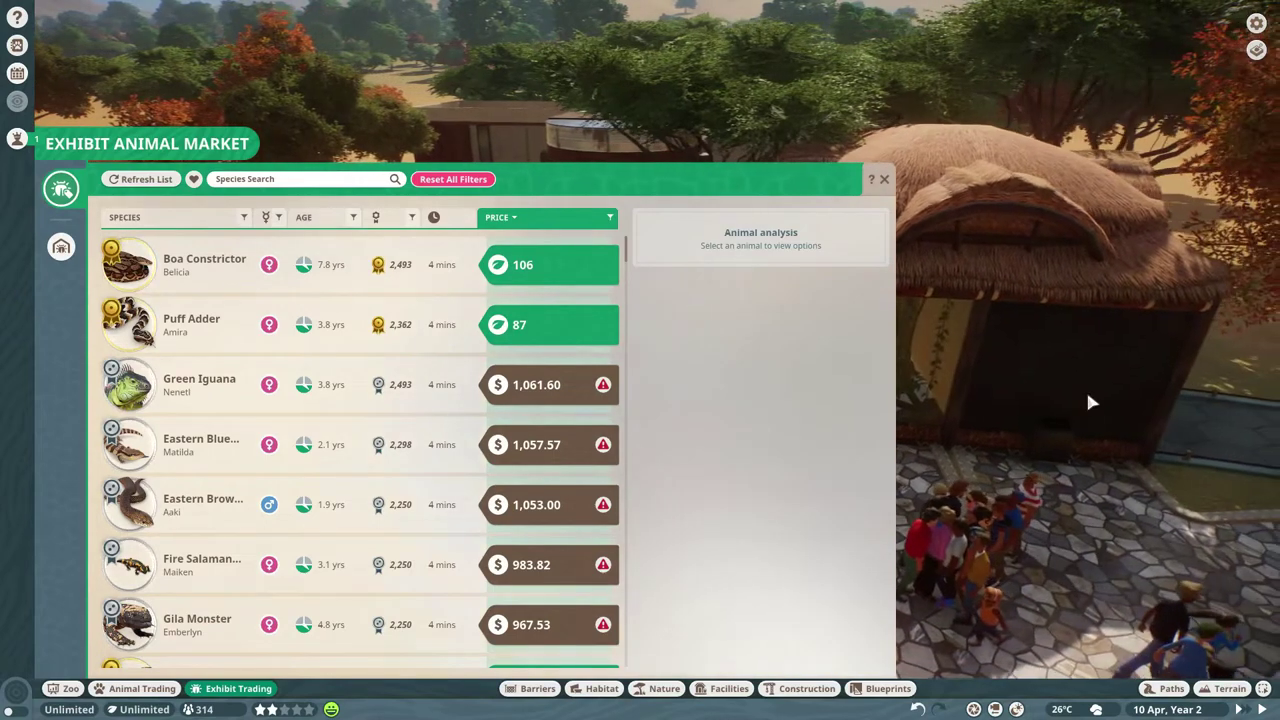
left_click(237, 283)
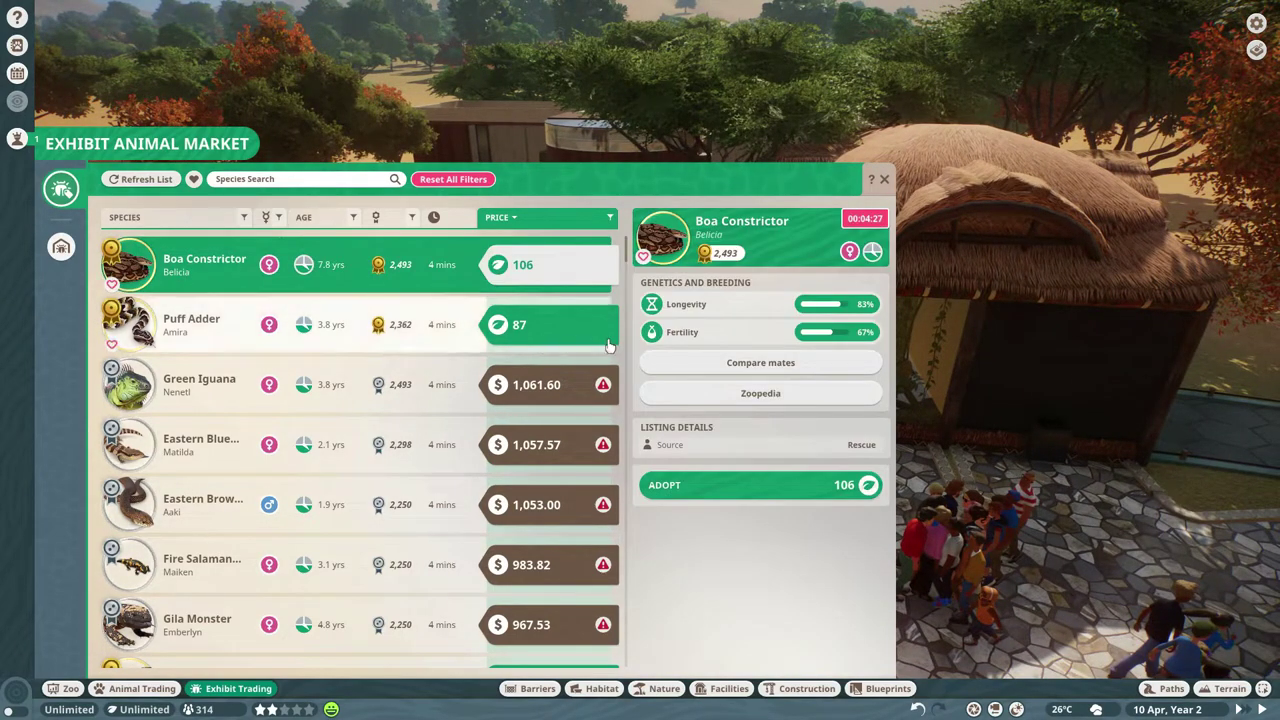
left_click(680, 487)
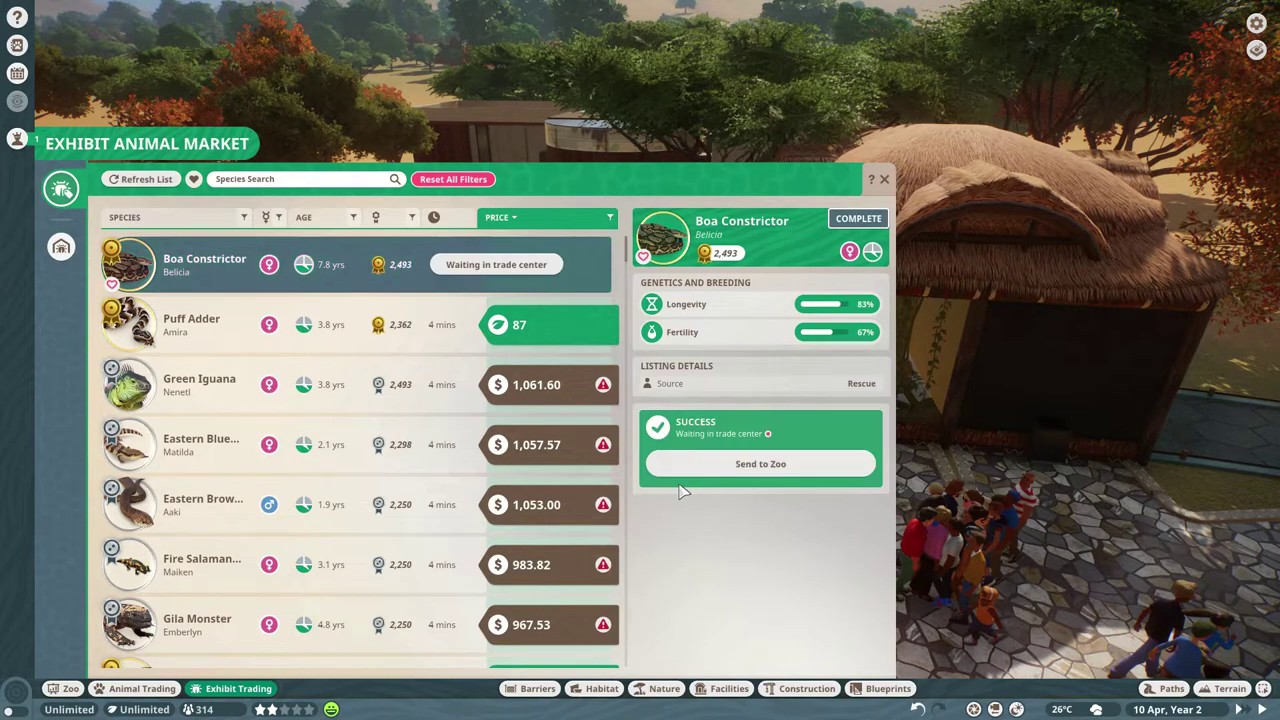
left_click(754, 466)
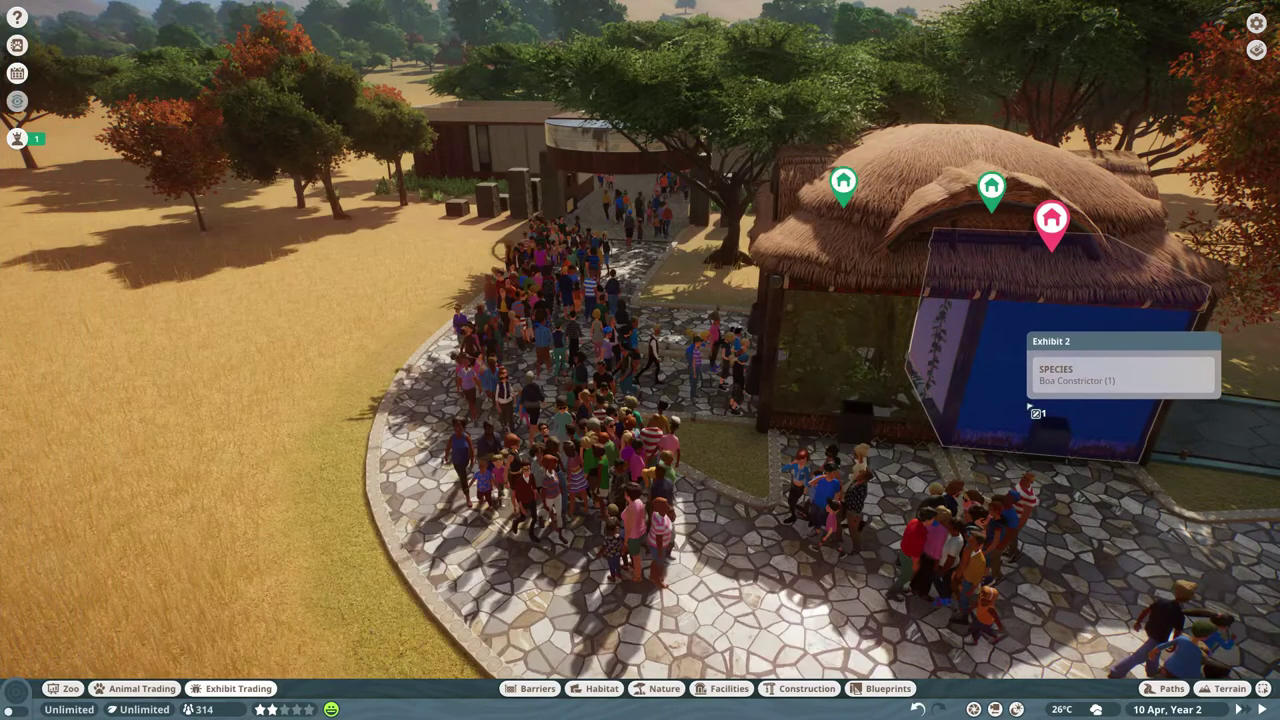
Deliver the boa to Exhibit 2, then adopt a Red-Eyed Tree Frog for $221.70.
left_click(1030, 408)
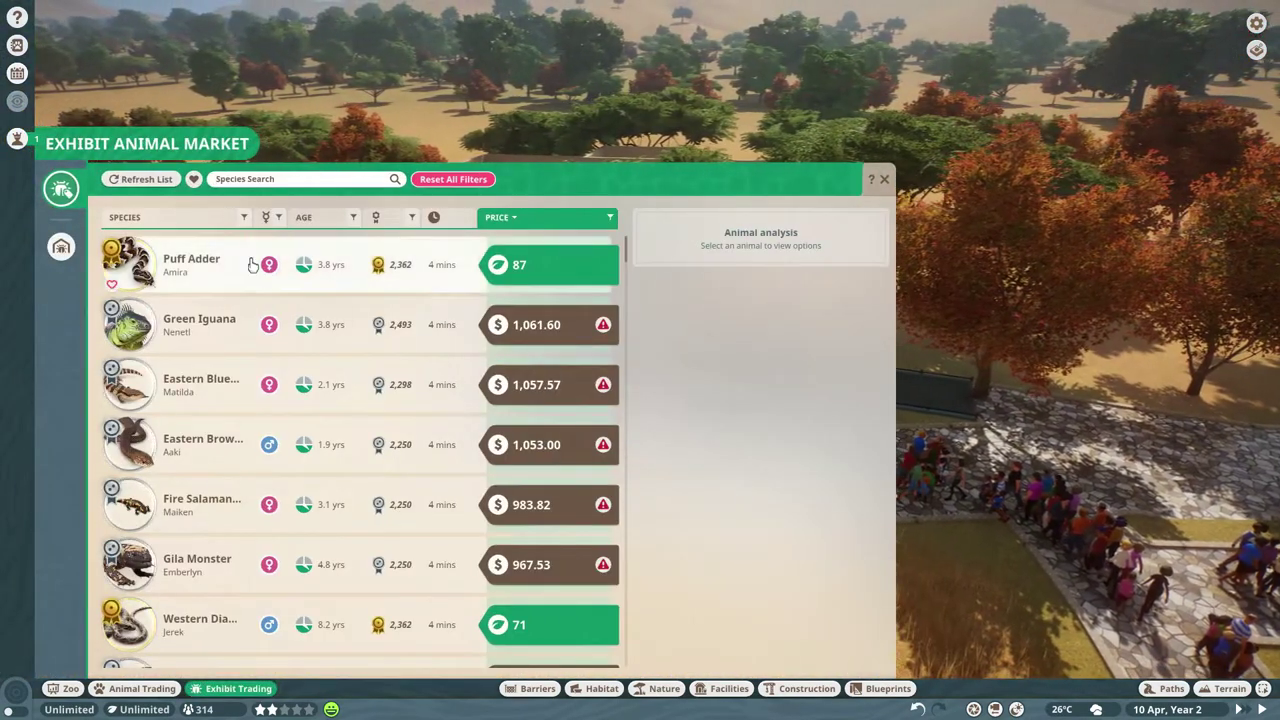
left_click_drag(624, 250, 617, 548)
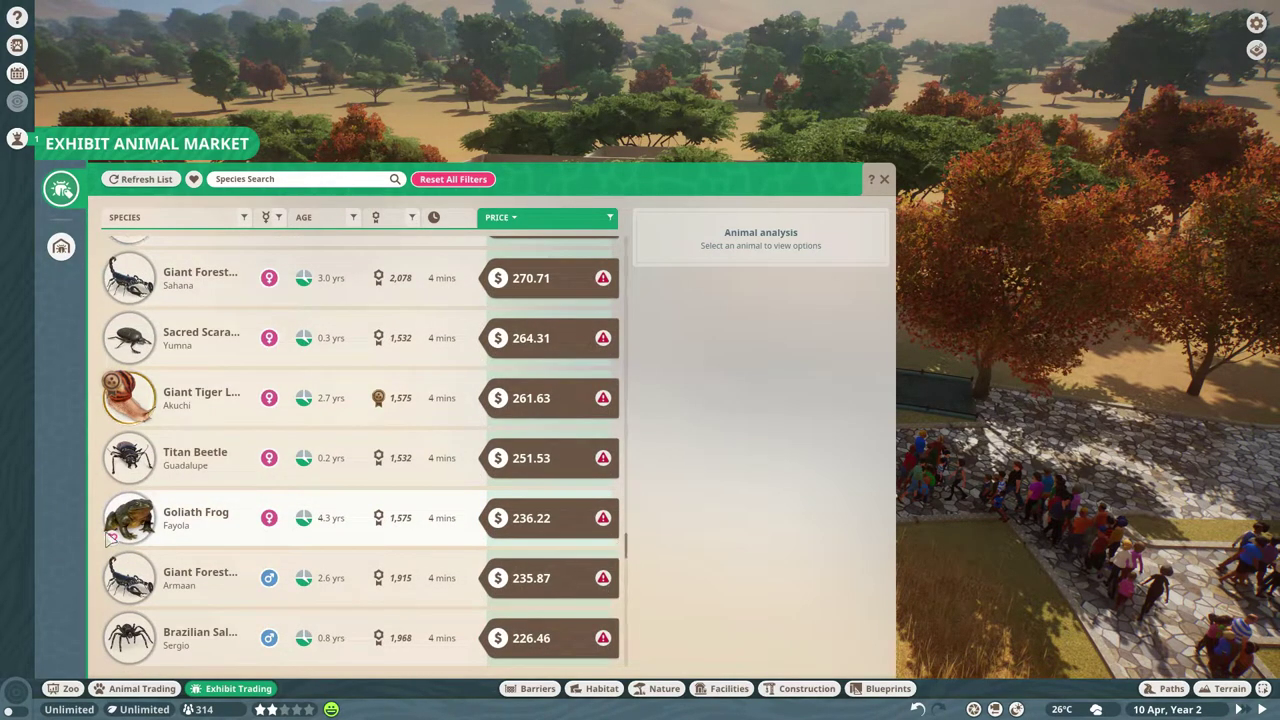
scroll(178, 505, "down", 2)
scroll(178, 505, "down", 1)
scroll(178, 505, "down", 1)
scroll(178, 505, "down", 1)
scroll(178, 505, "down", 1)
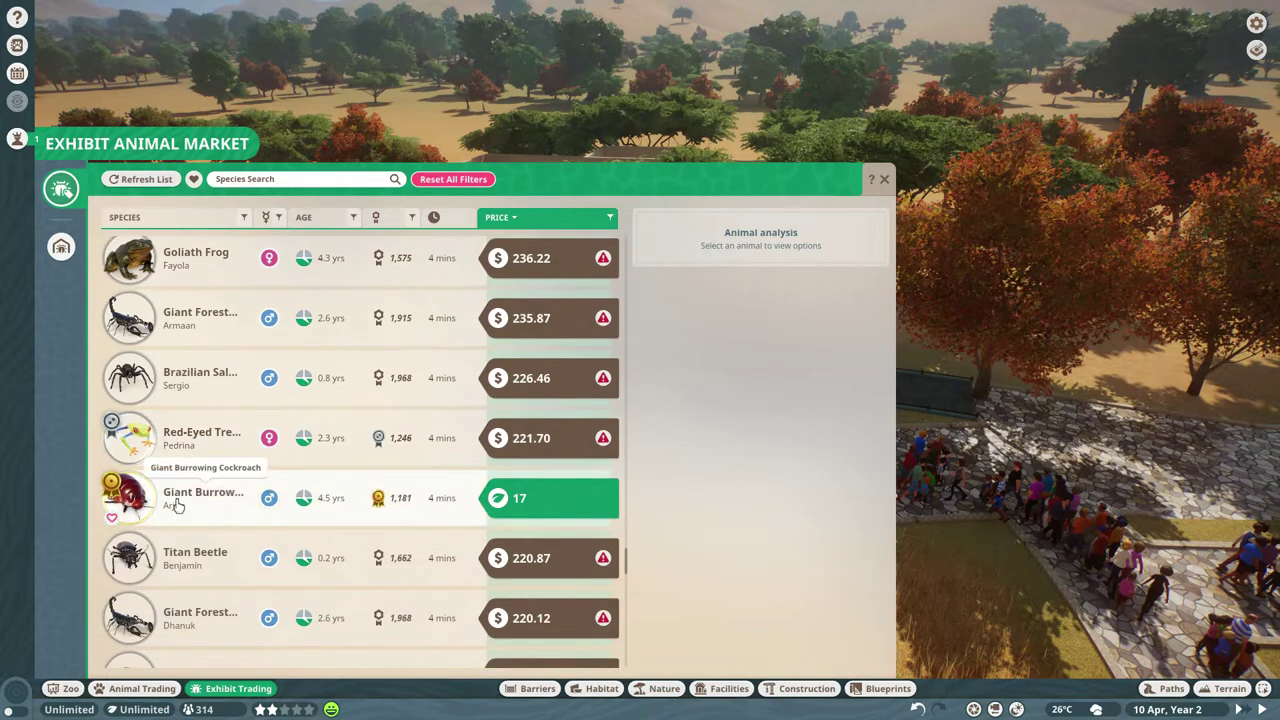
left_click(201, 450)
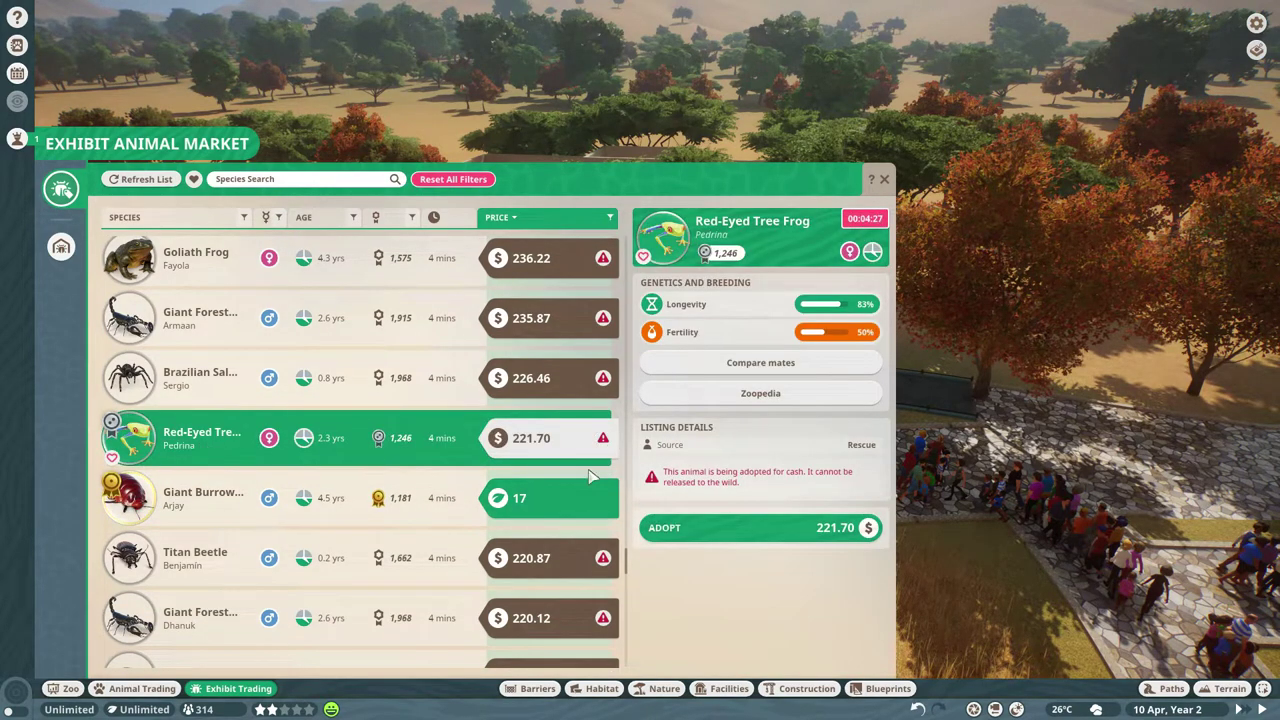
left_click(664, 527)
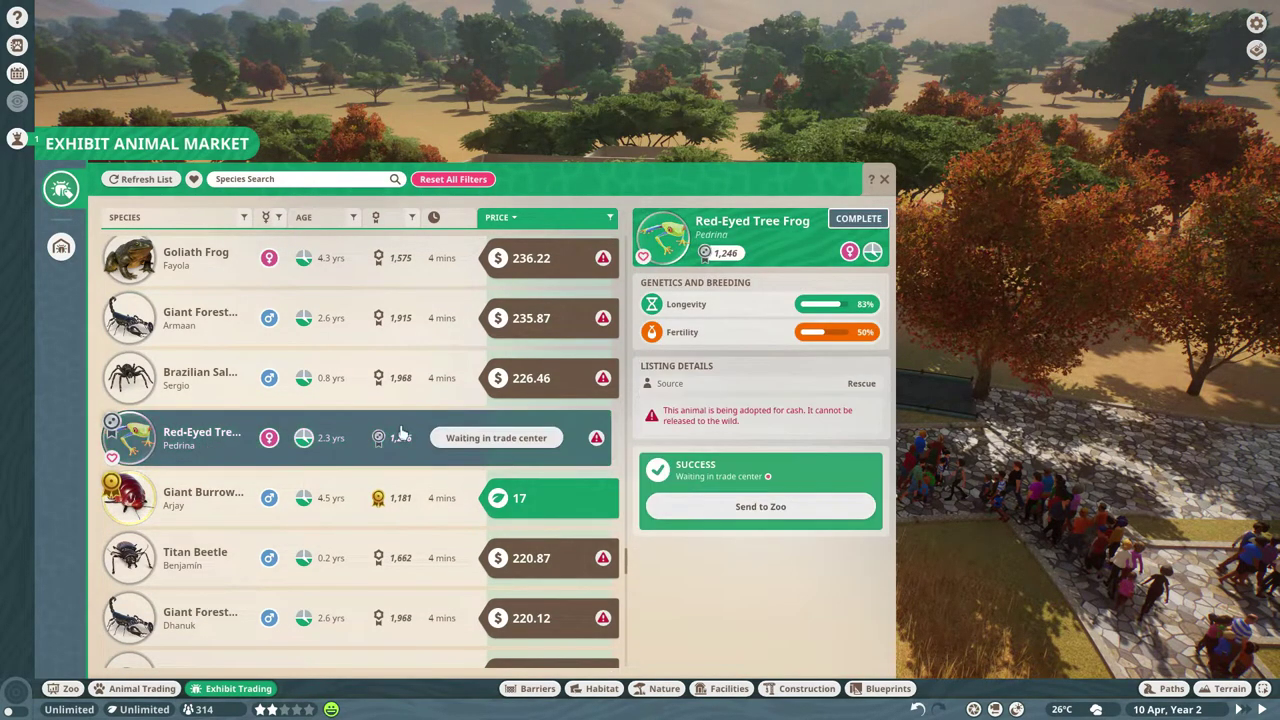
left_click(760, 506)
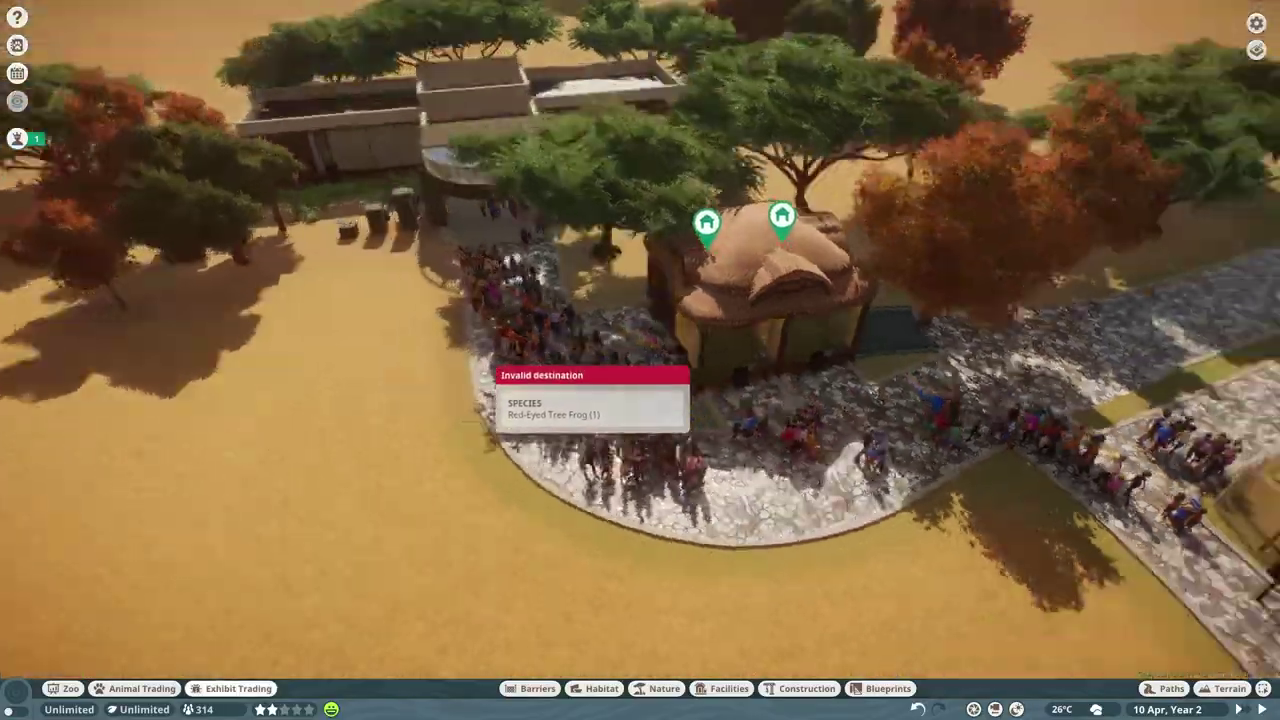
key("w")
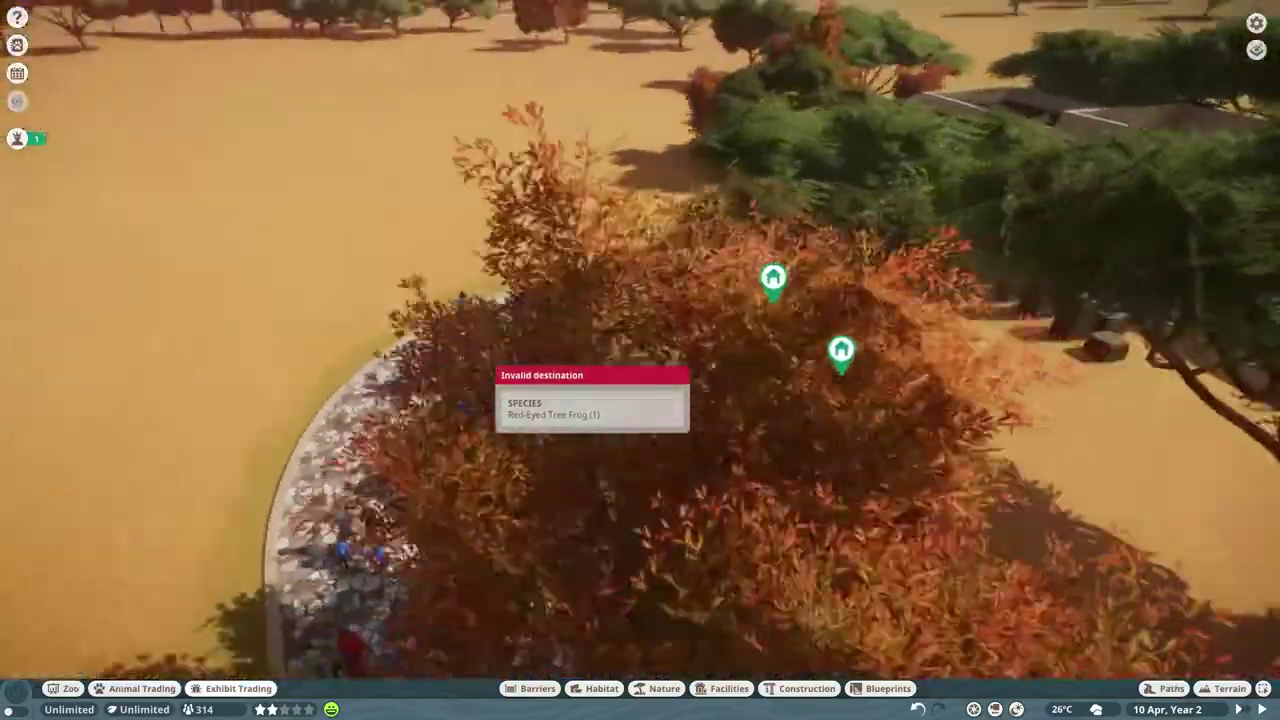
scroll(640, 360, "up", 5)
scroll(640, 360, "down", 5)
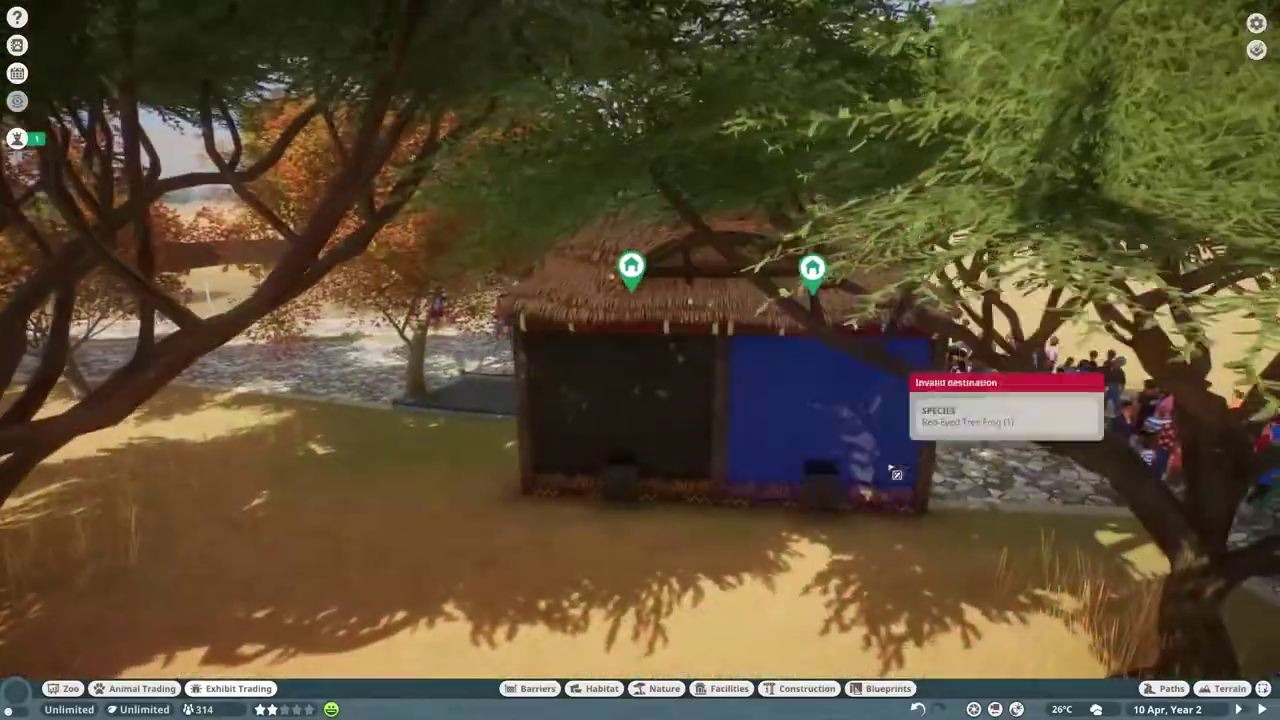
left_click(860, 482)
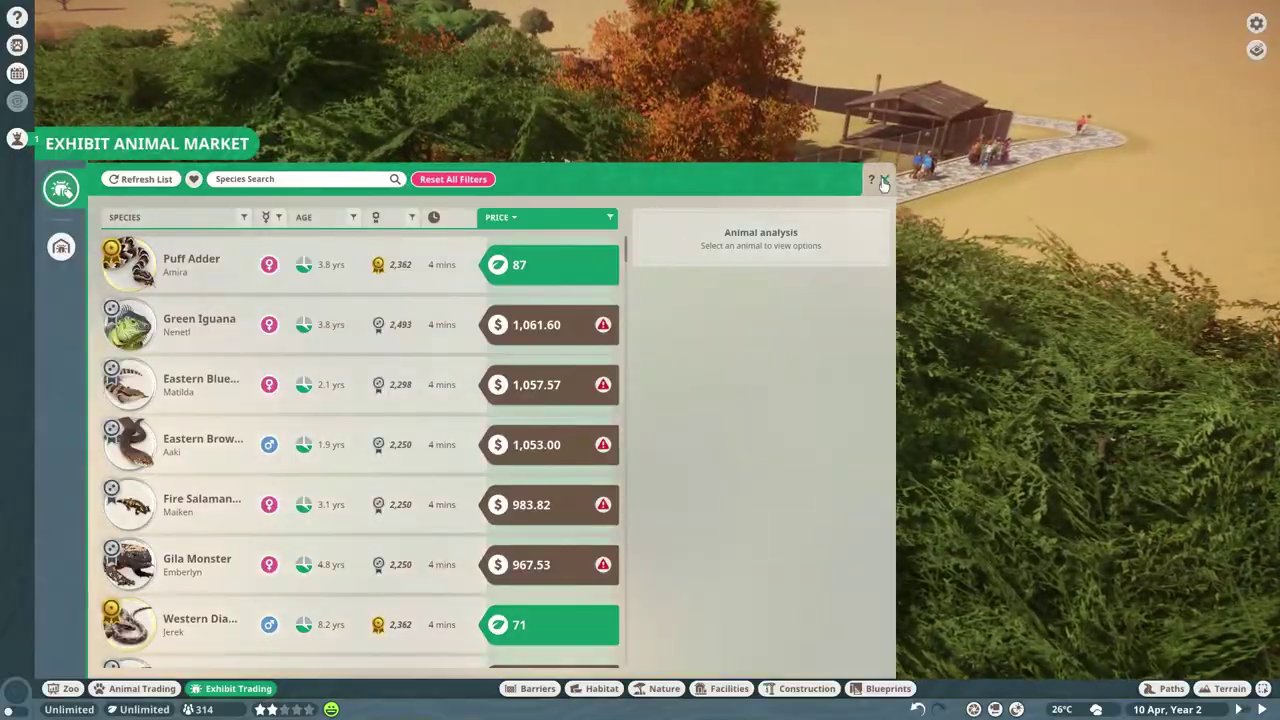
Close the market, orbit to an overhead view of the thatched exhibit, and reopen exhibit trading.
left_click(884, 181)
left_click_drag(640, 400, 900, 300)
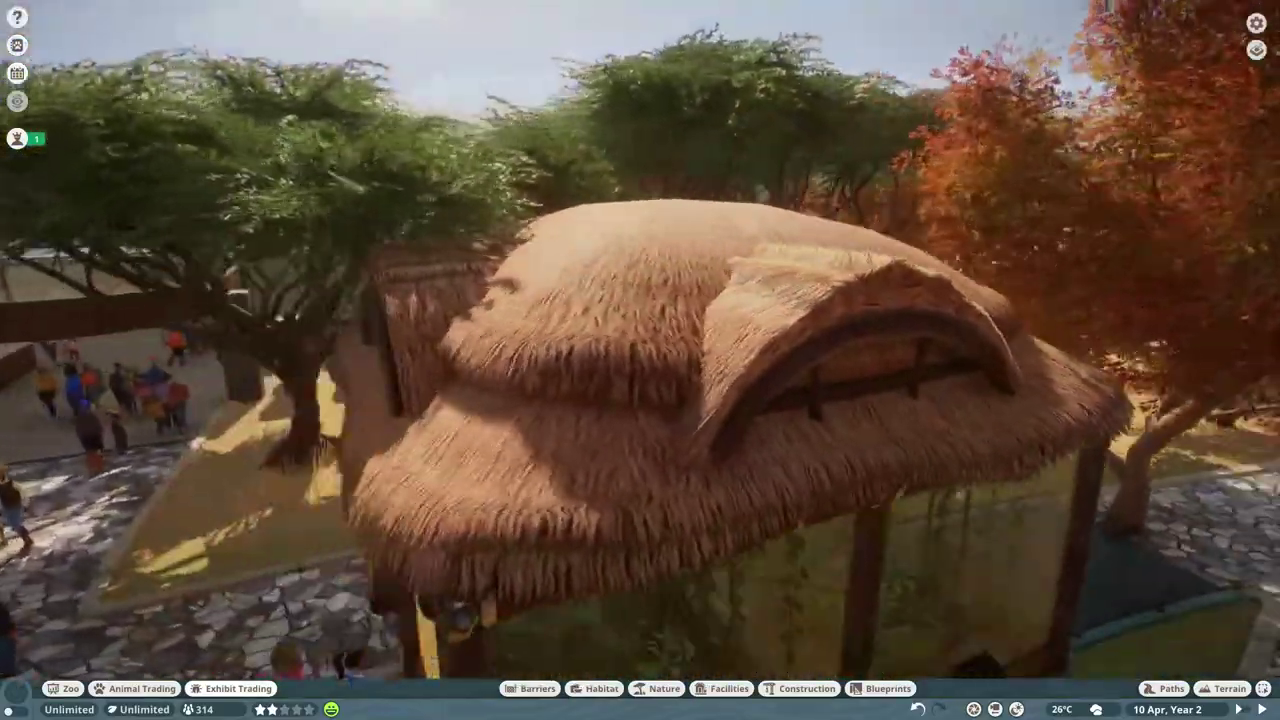
scroll(640, 400, "down", 6)
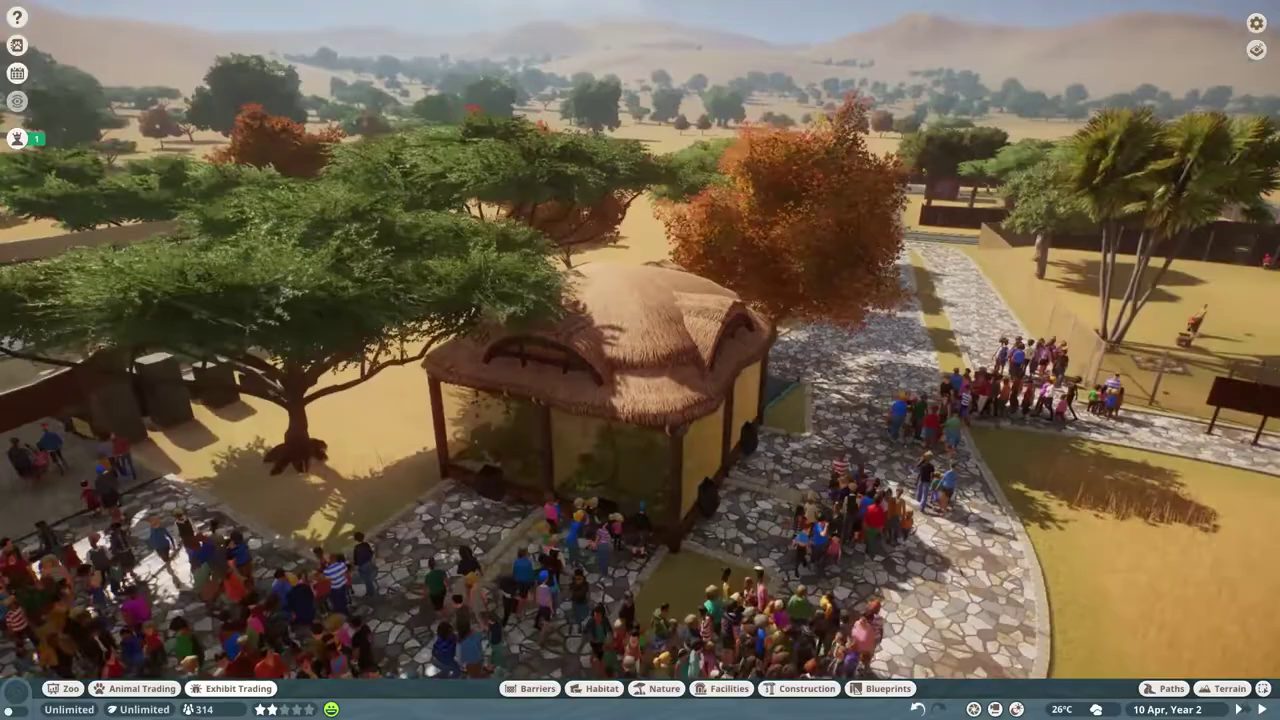
middle_click(640, 400)
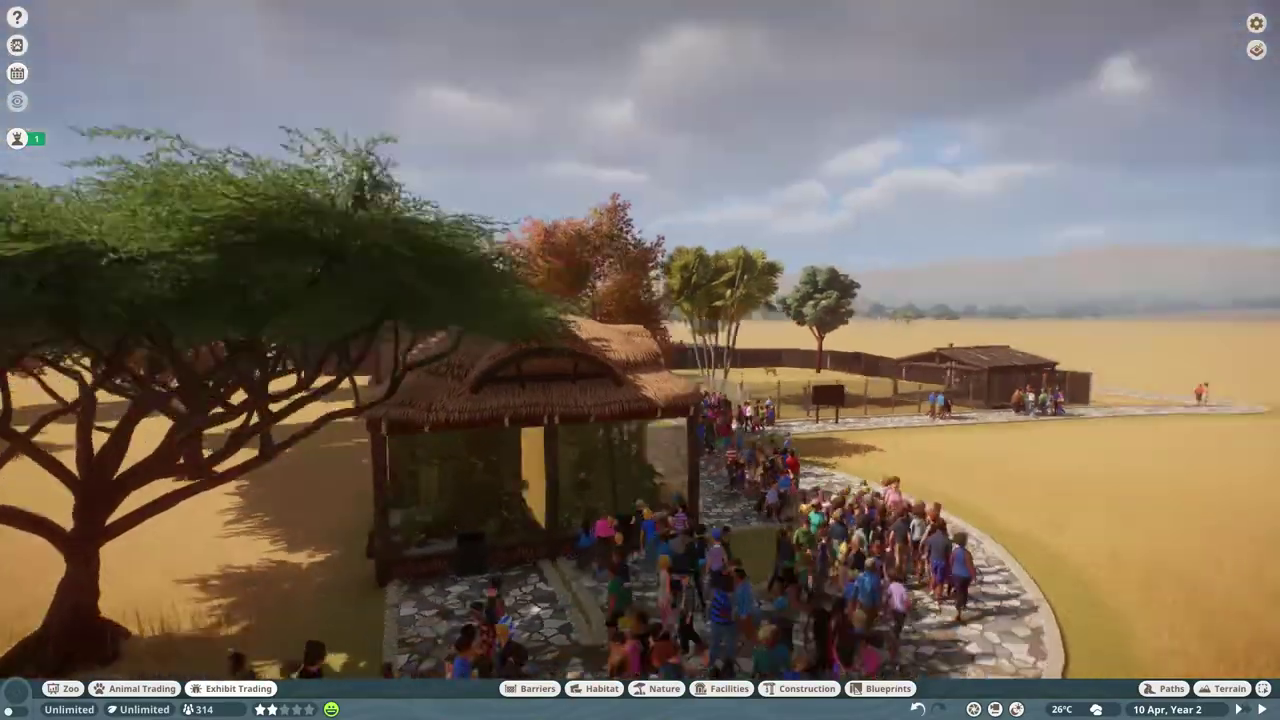
mouse_move(640, 400)
left_mouse_down()
mouse_move(288, 567)
mouse_move(200, 560)
left_mouse_up()
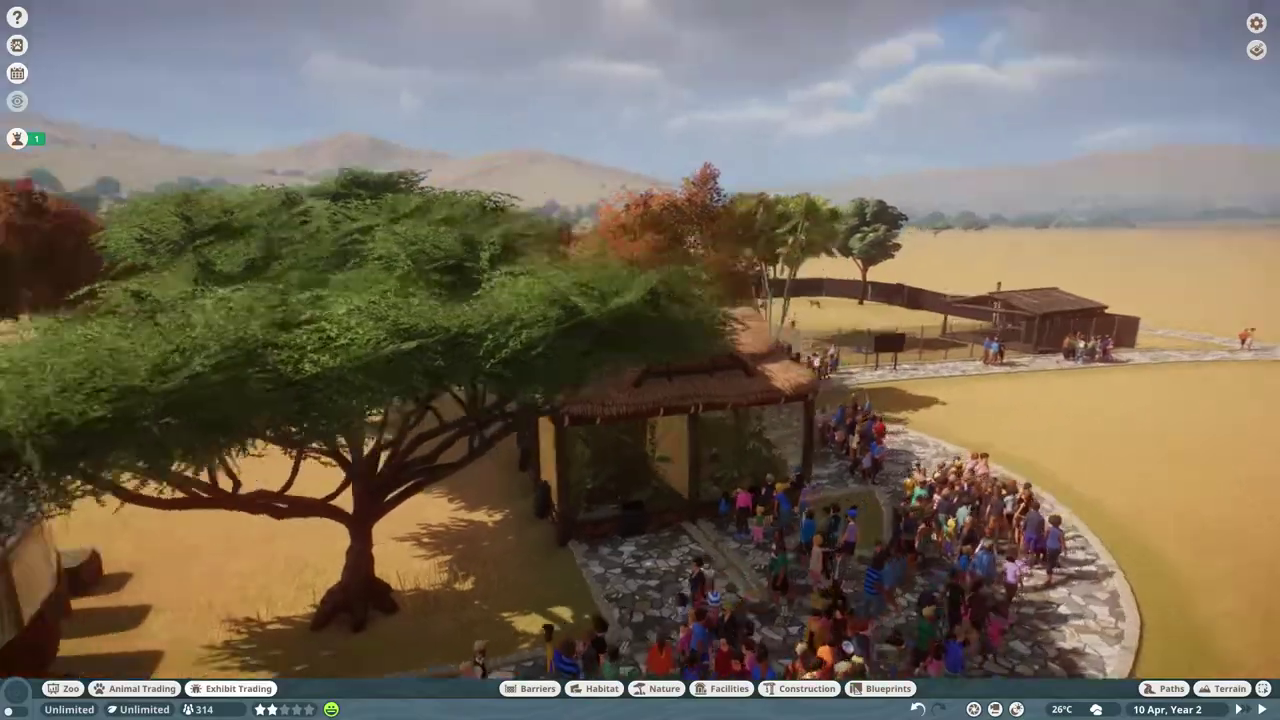
left_click_drag(640, 400, 300, 400)
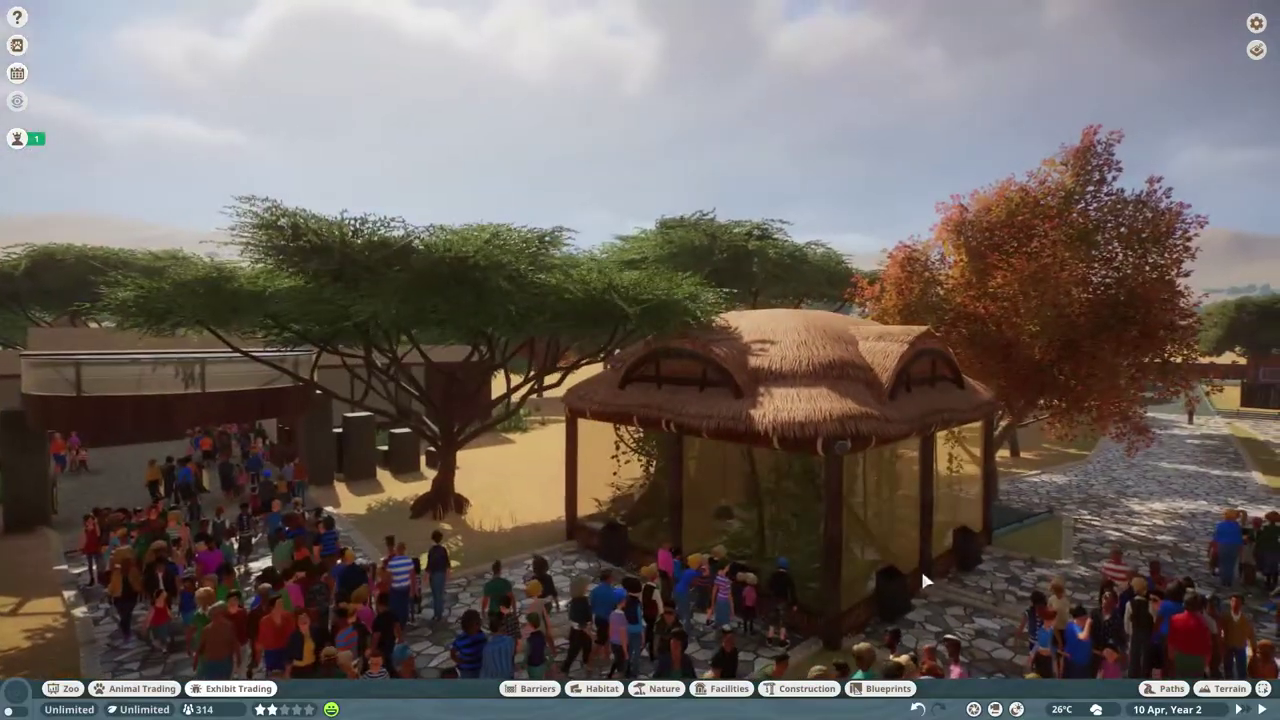
left_click_drag(920, 567, 700, 560)
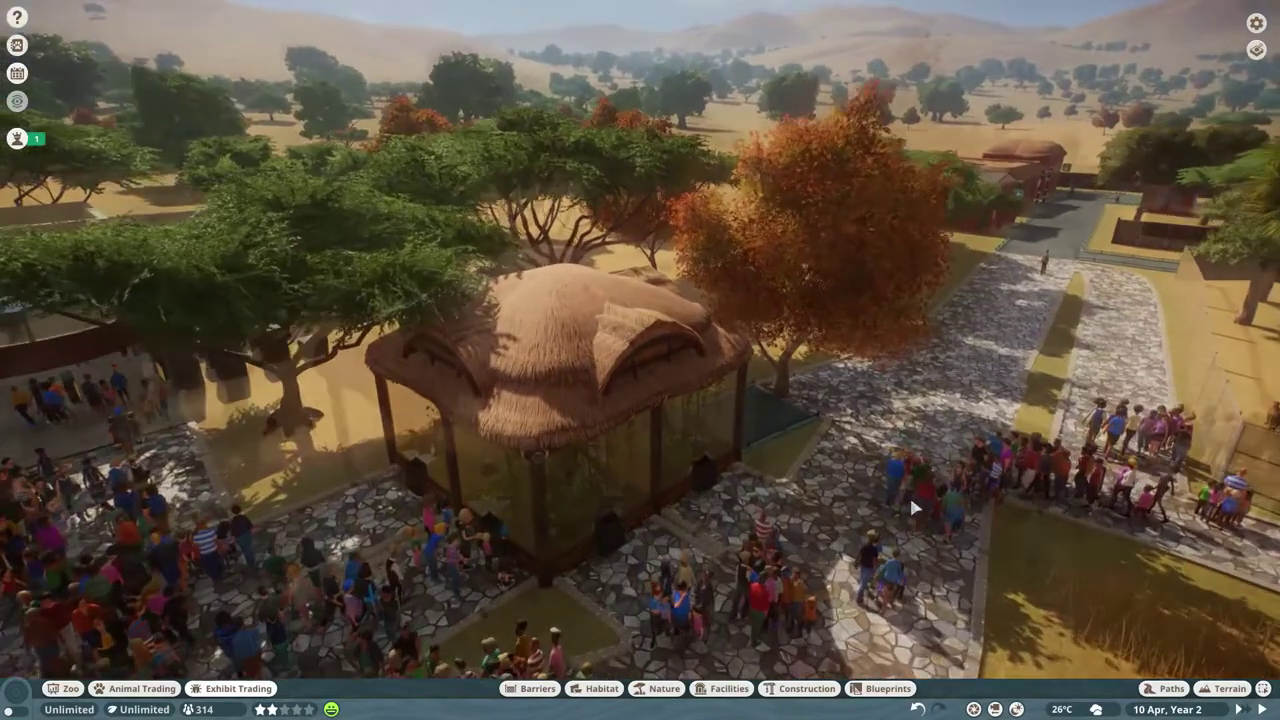
left_click_drag(909, 494, 456, 622)
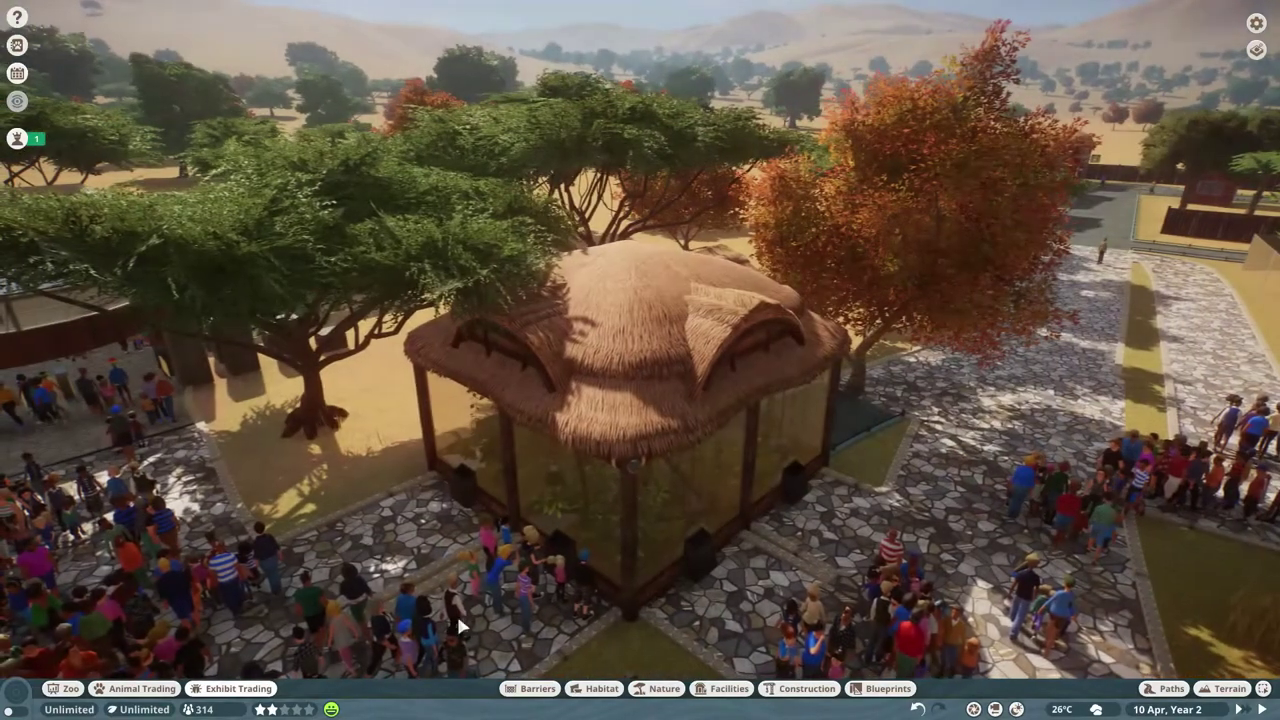
left_click(238, 688)
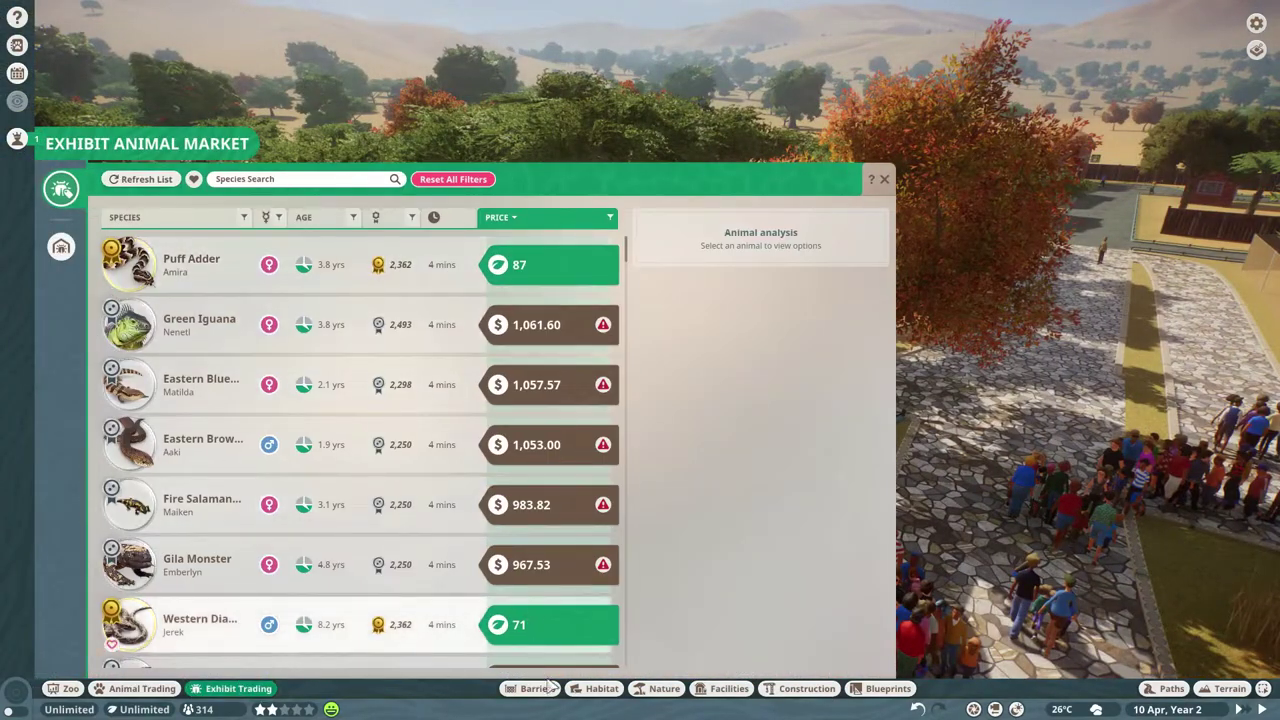
Open the zoo's animal list and view Red-Eyed Tree Frog Pedrina's details in Exhibit 3.
left_click(135, 688)
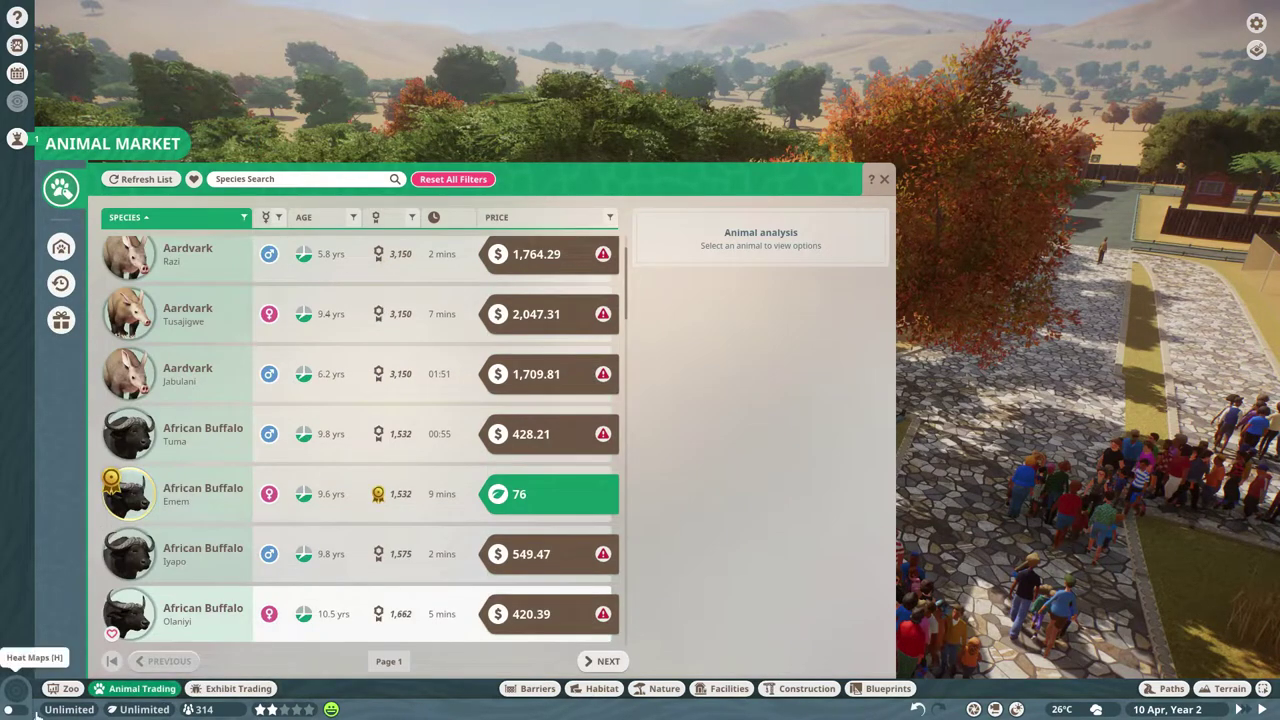
left_click(62, 688)
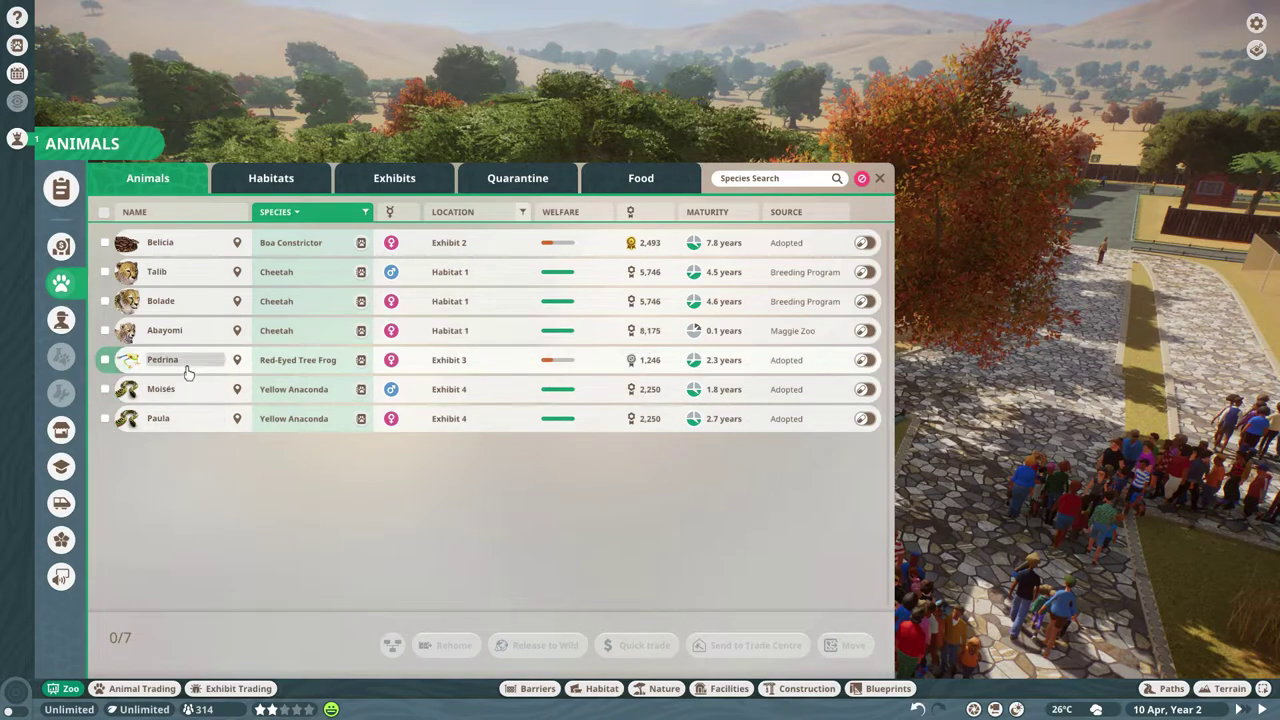
left_click(238, 360)
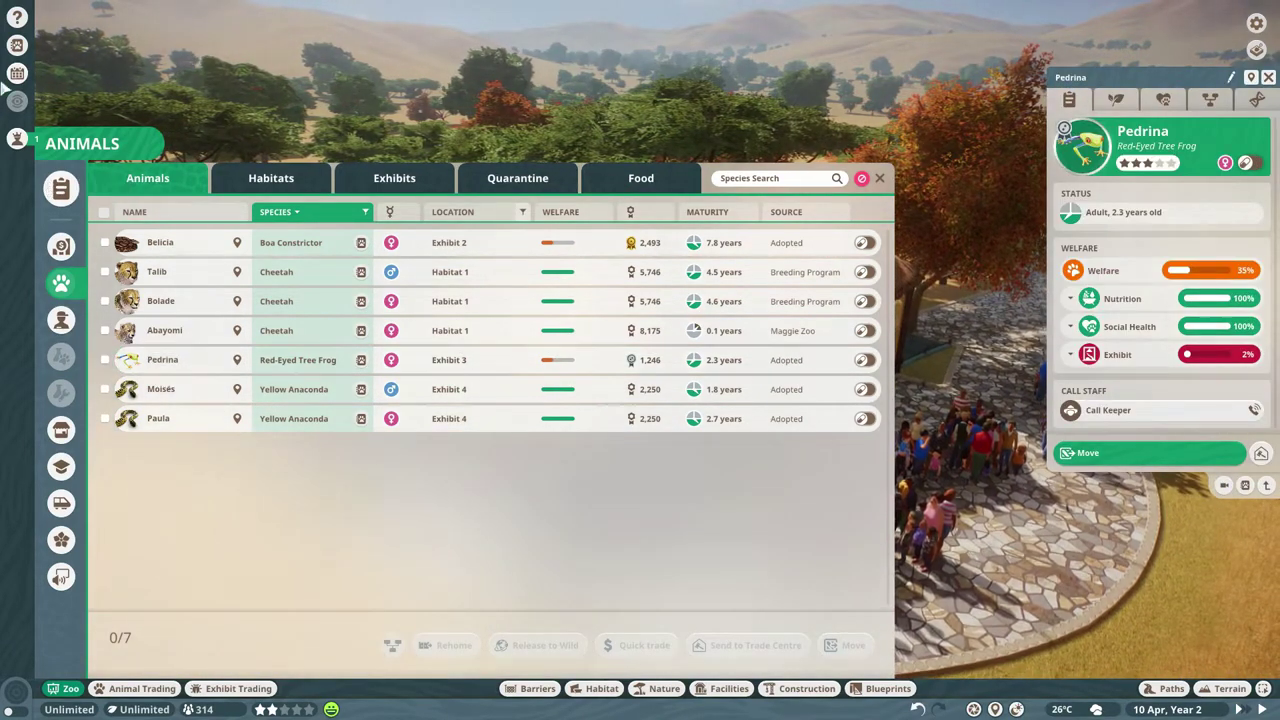
Look up the Red-Eyed Tree Frog in Zoopedia and check its 26–31°C, 80–90% humidity needs.
left_click(16, 45)
type("FROG")
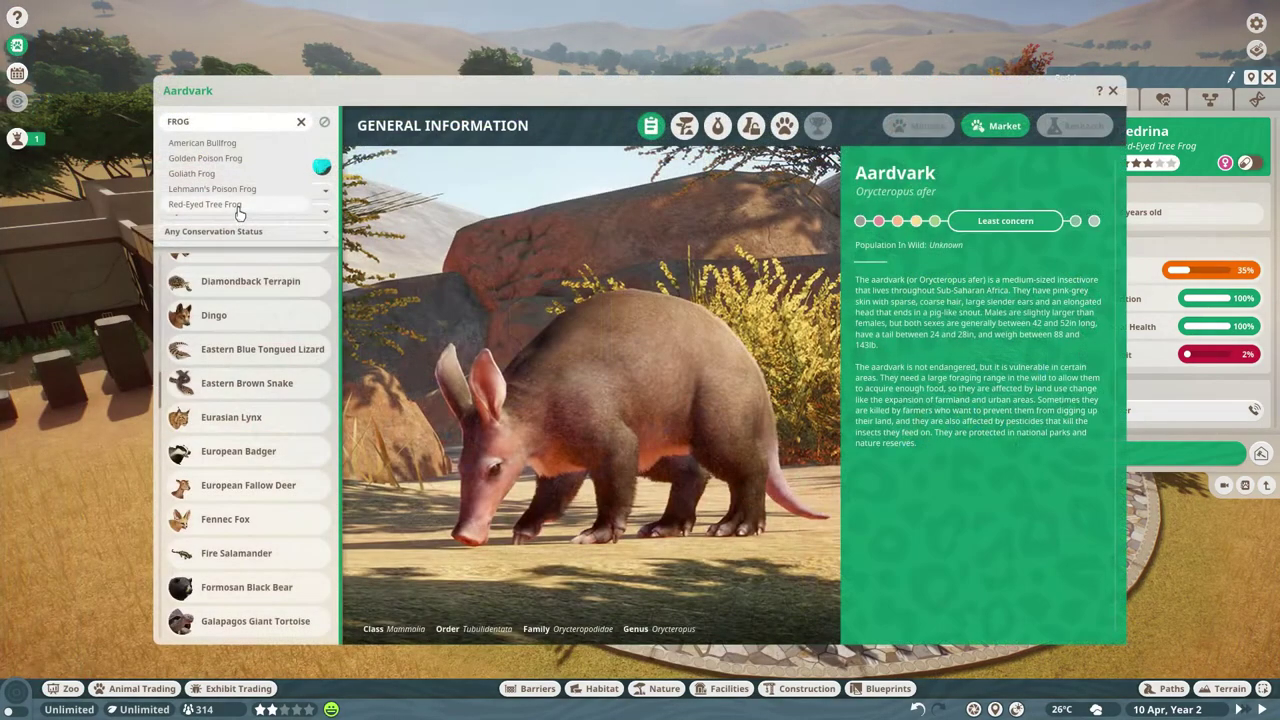
left_click(239, 205)
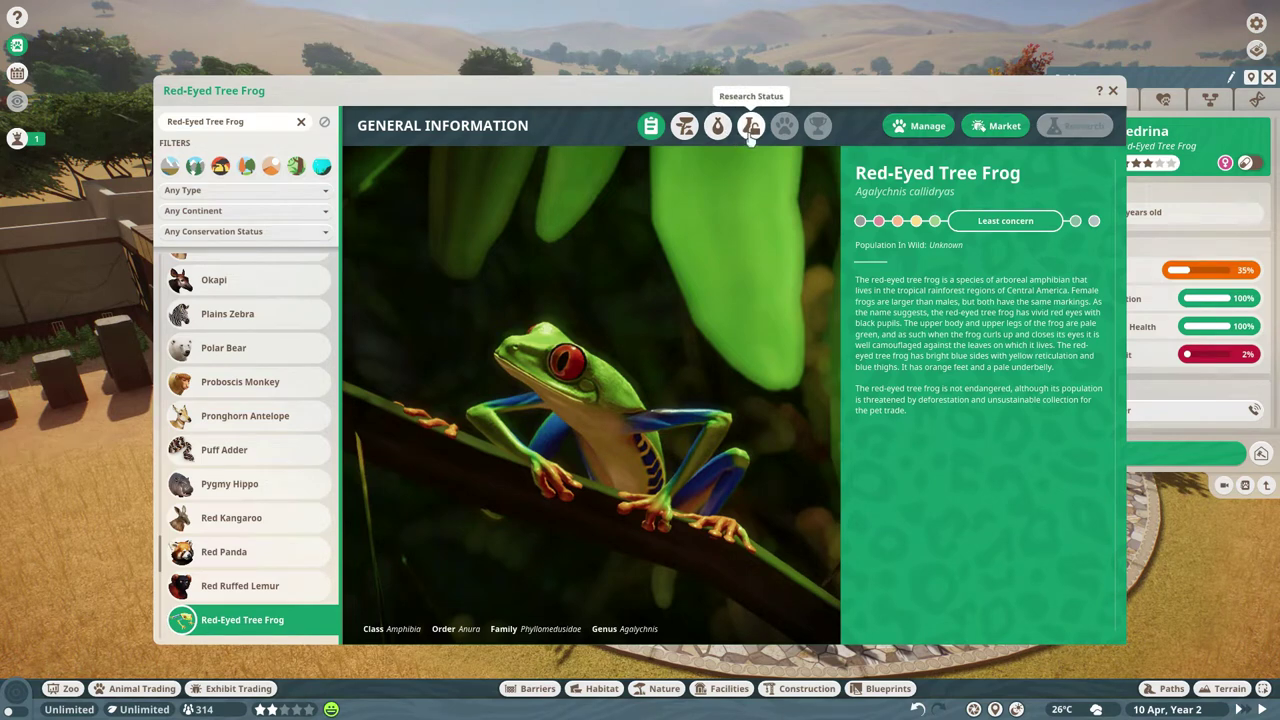
left_click(718, 126)
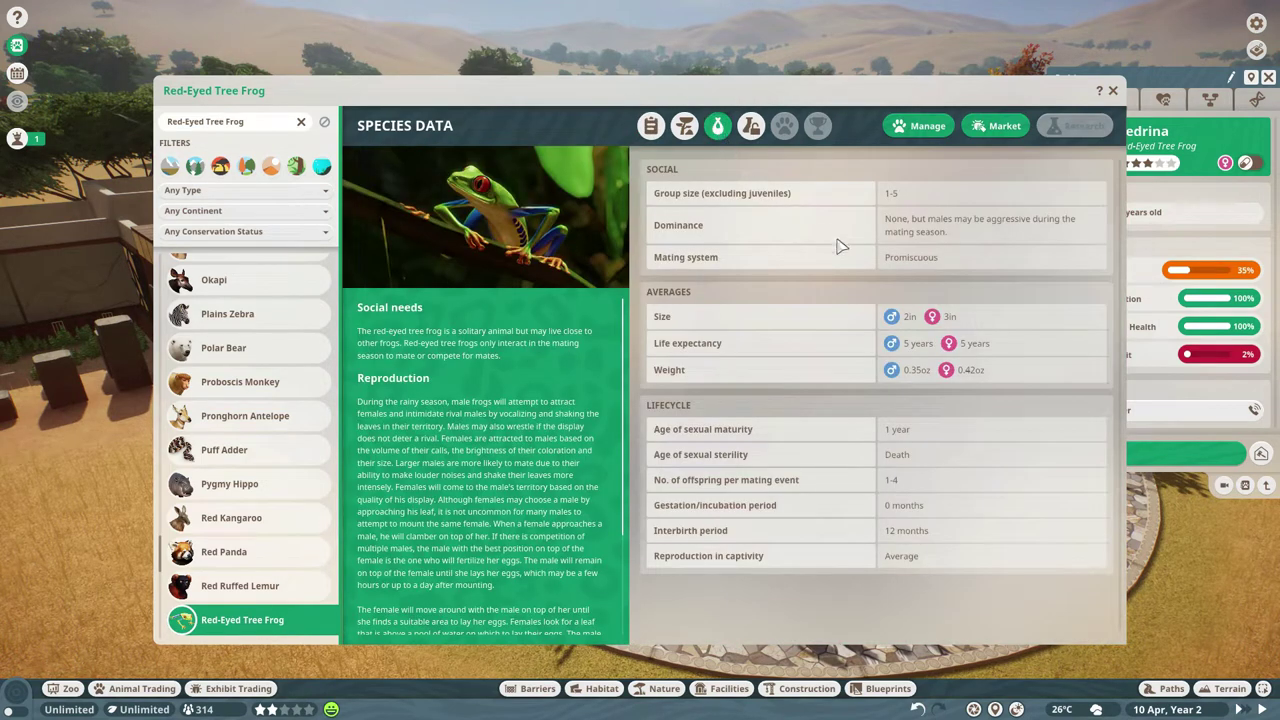
scroll(507, 446, "down", 3)
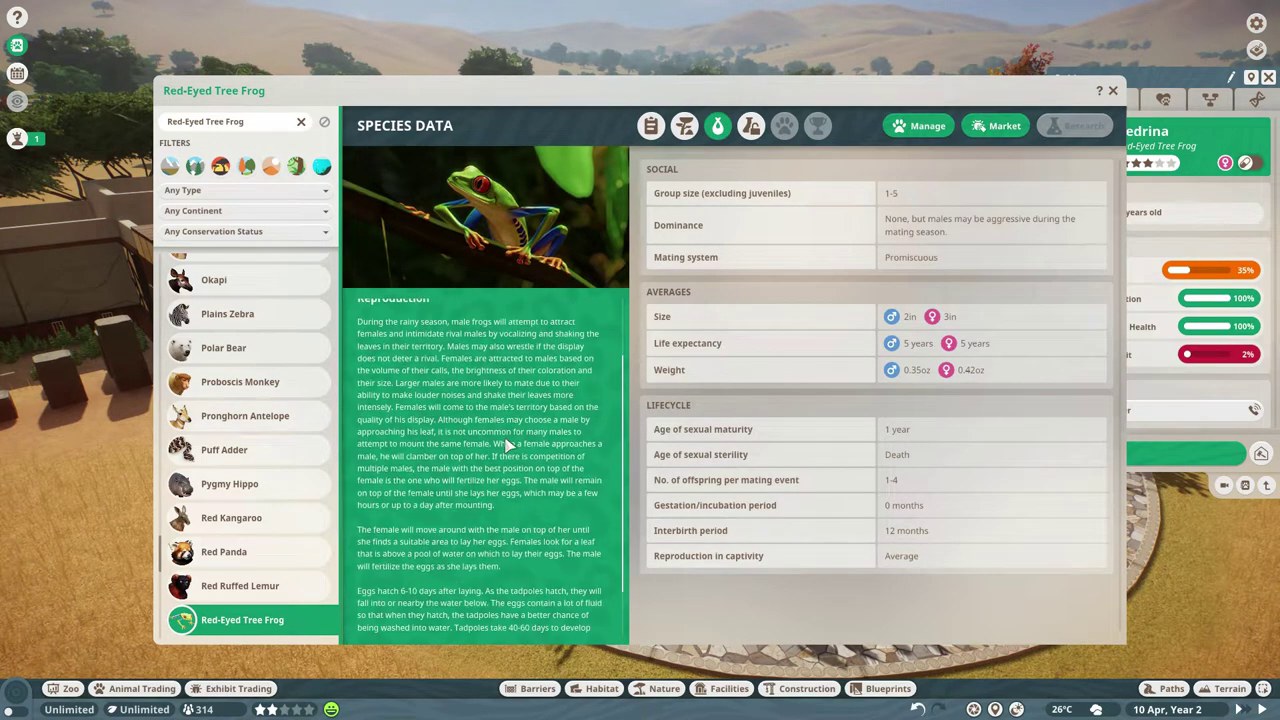
scroll(507, 446, "down", 3)
scroll(507, 446, "down", 3)
scroll(507, 446, "down", 3)
scroll(507, 446, "up", 3)
scroll(507, 446, "up", 2)
left_click(684, 126)
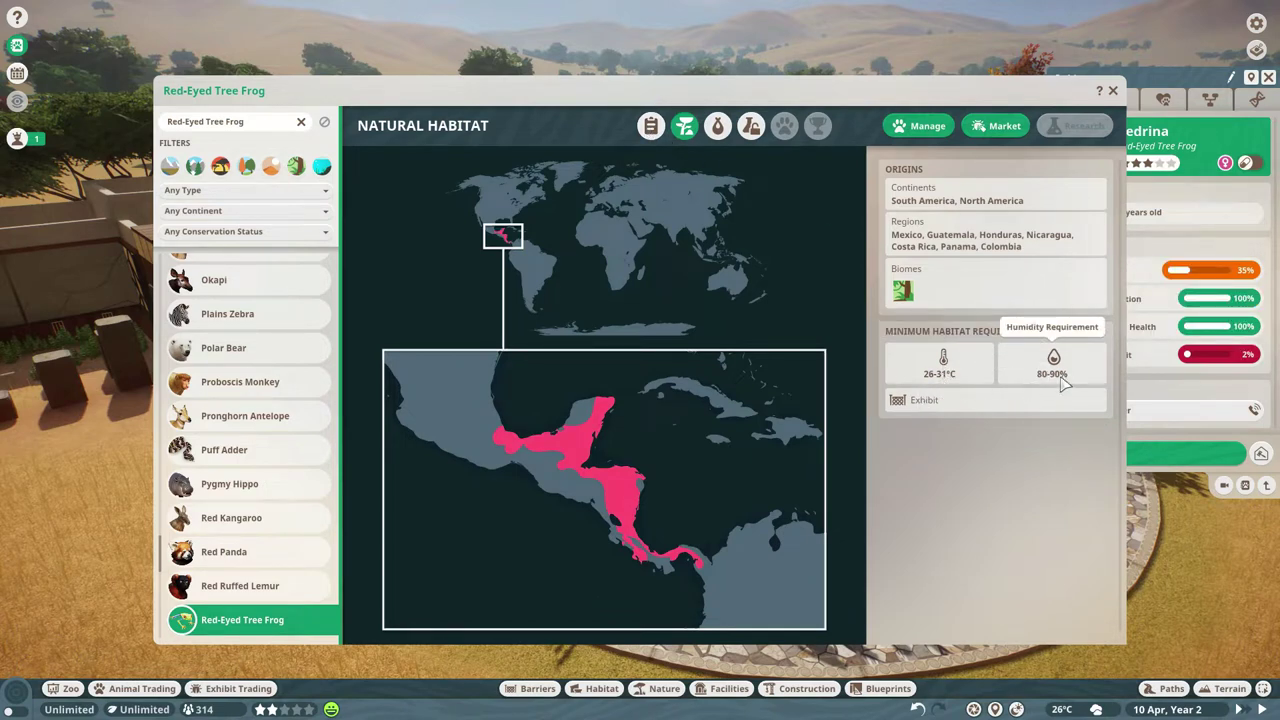
left_click(652, 126)
left_click(684, 127)
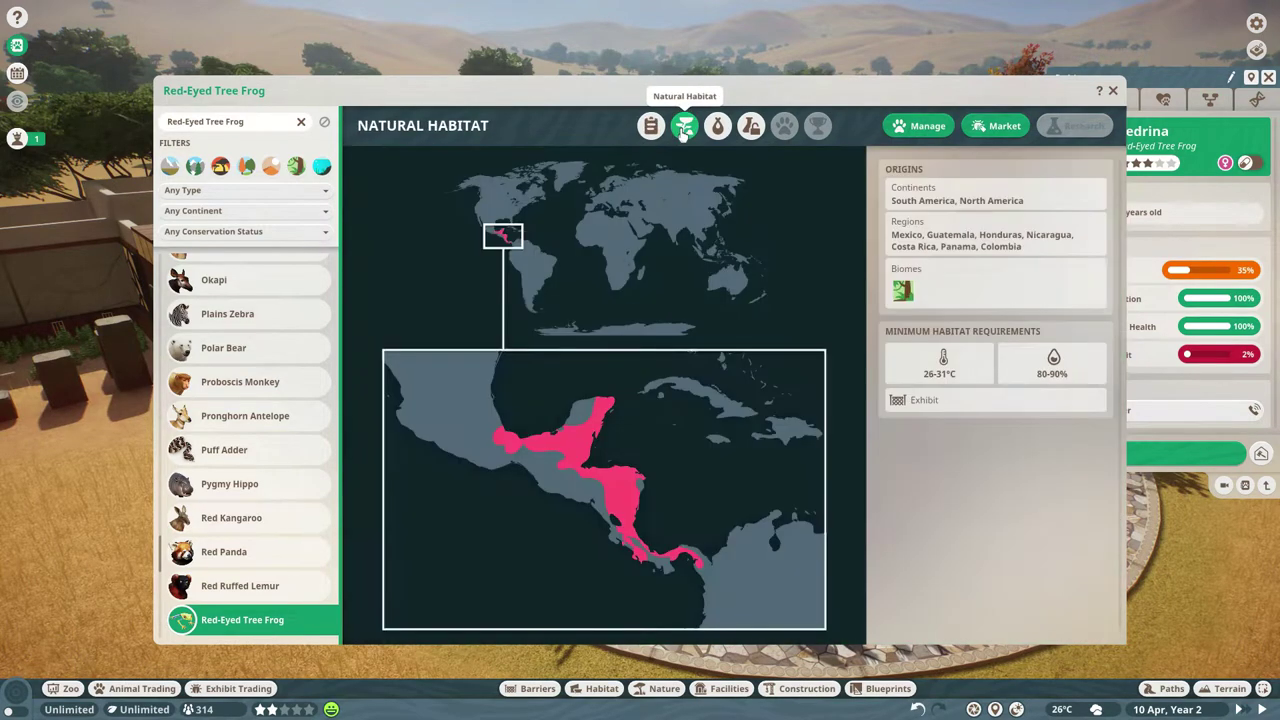
left_click(130, 690)
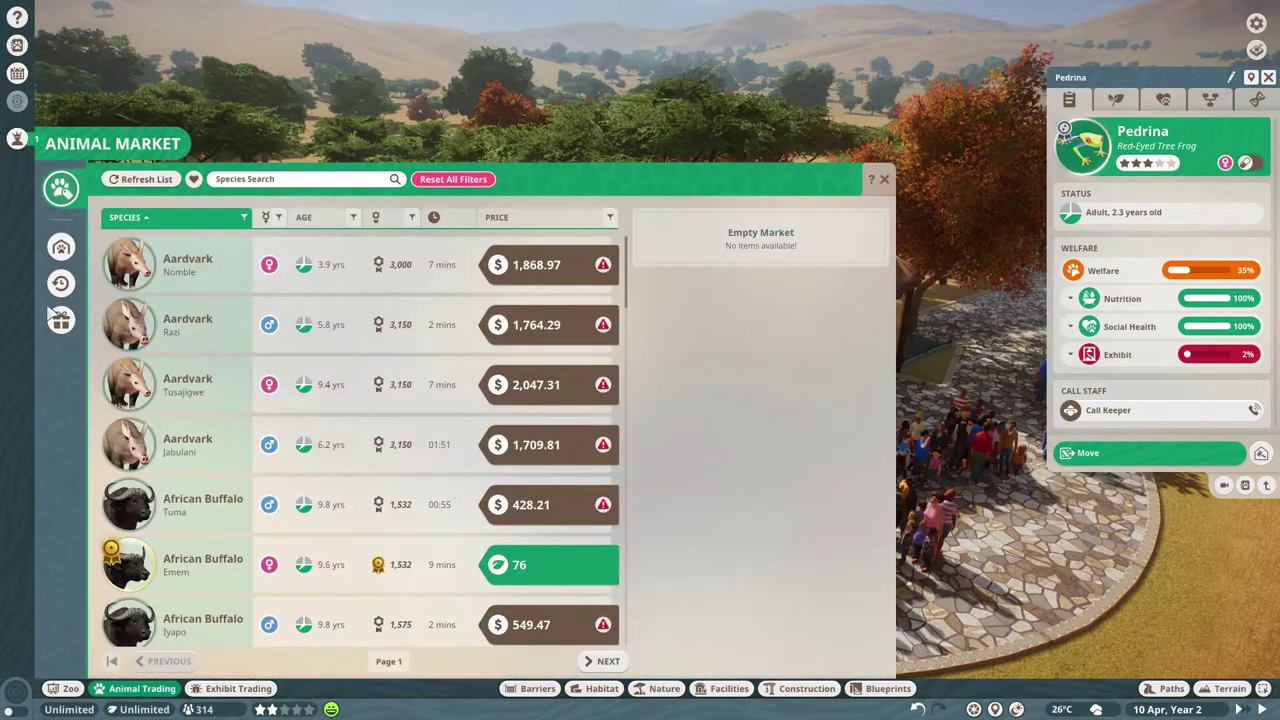
Find Red-Eyed Tree Frogs in Exhibit Trading and compare the 2.4- and 2.2-year-old males.
left_click(236, 689)
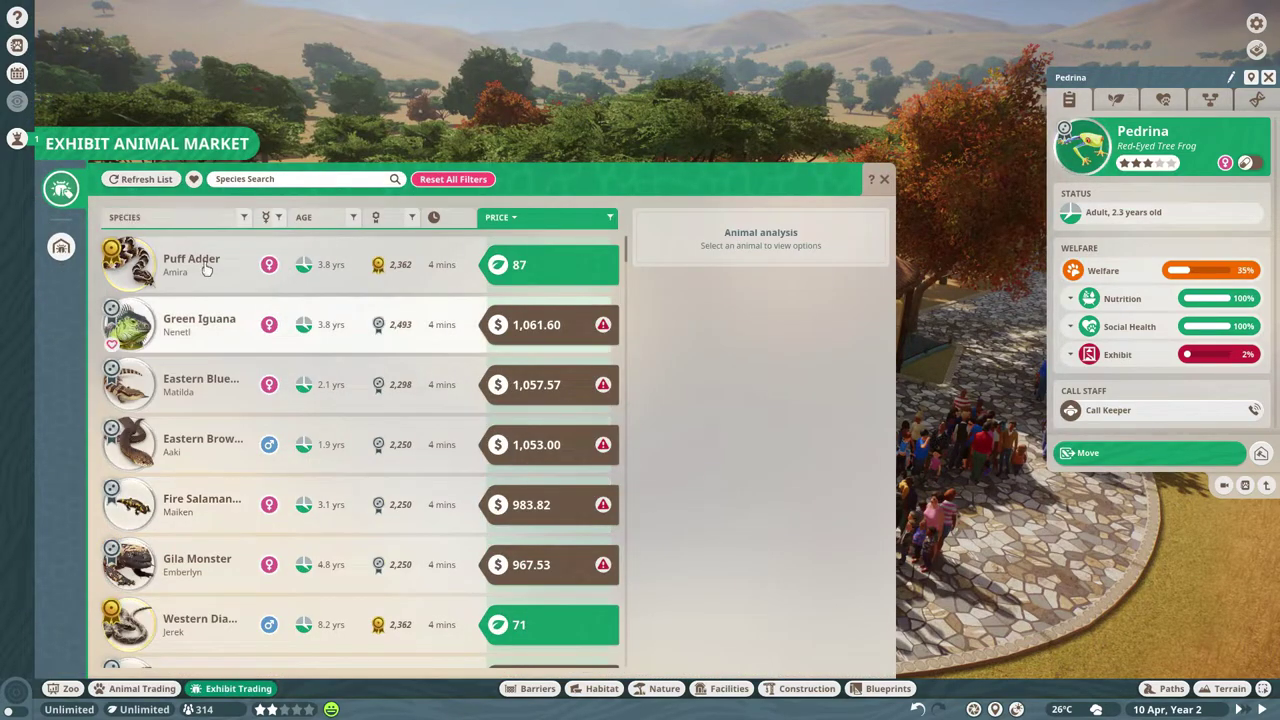
left_click(255, 180)
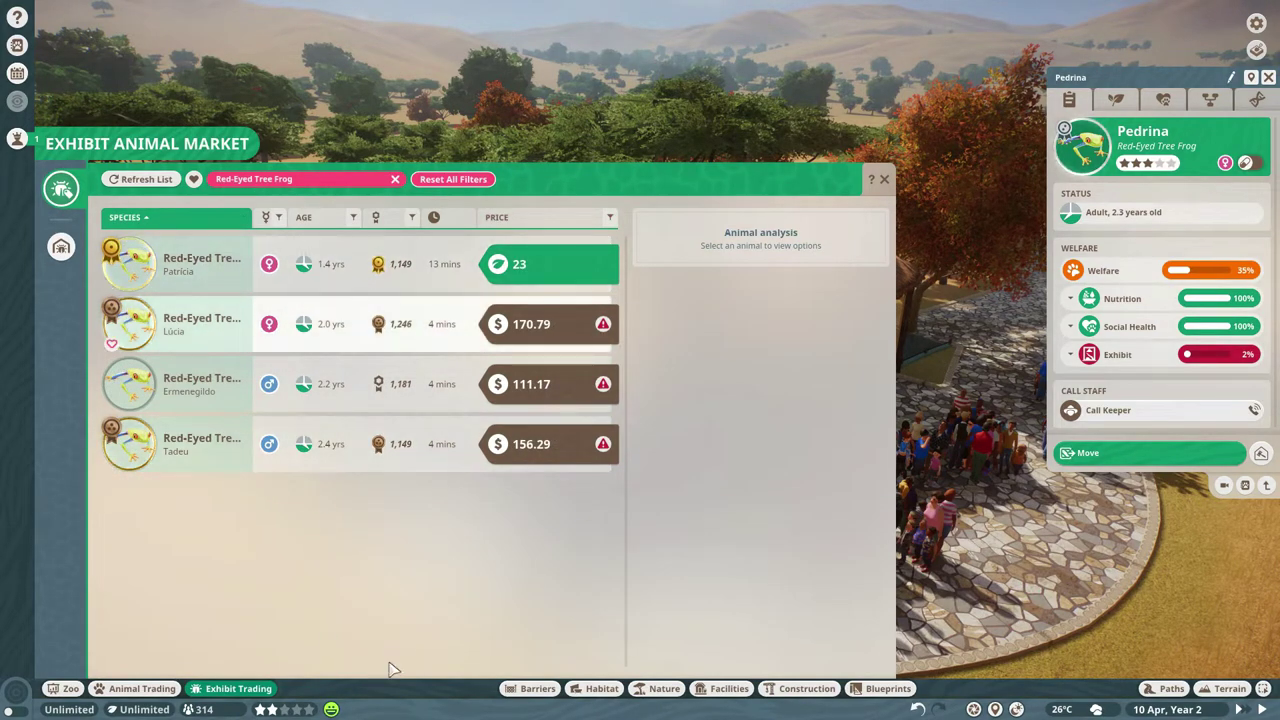
left_click(62, 688)
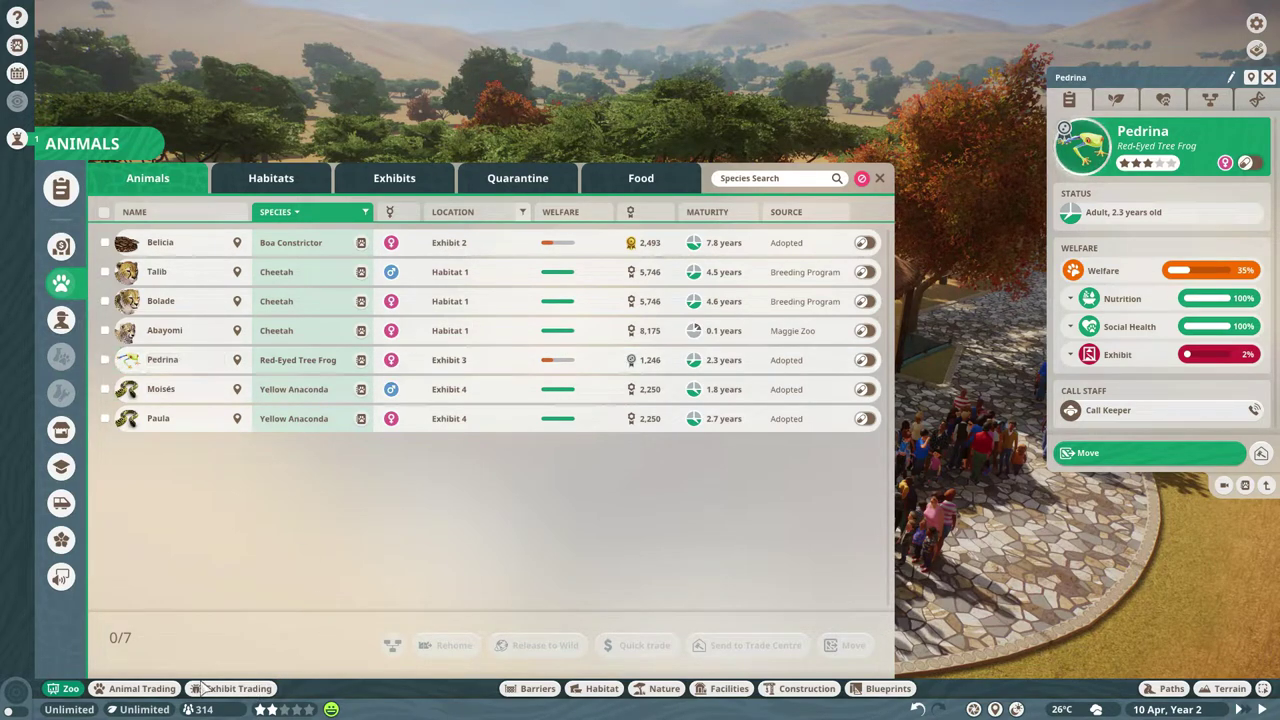
left_click(230, 688)
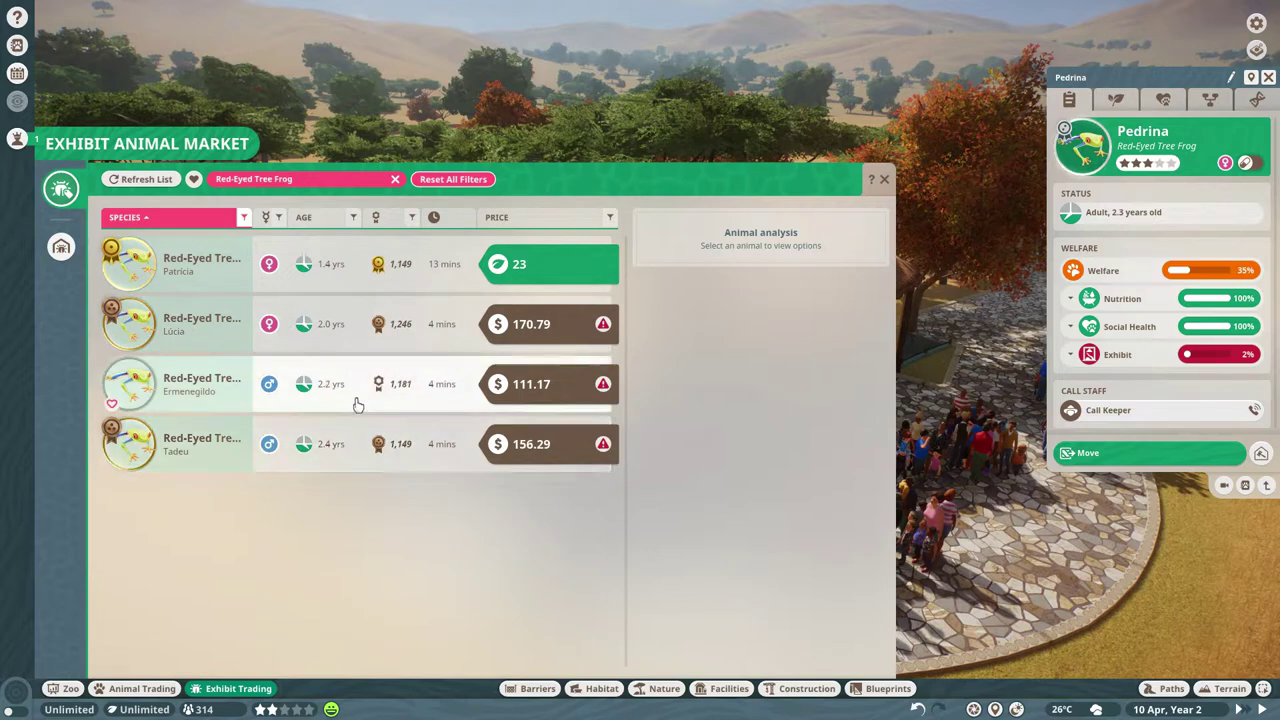
left_click(366, 450)
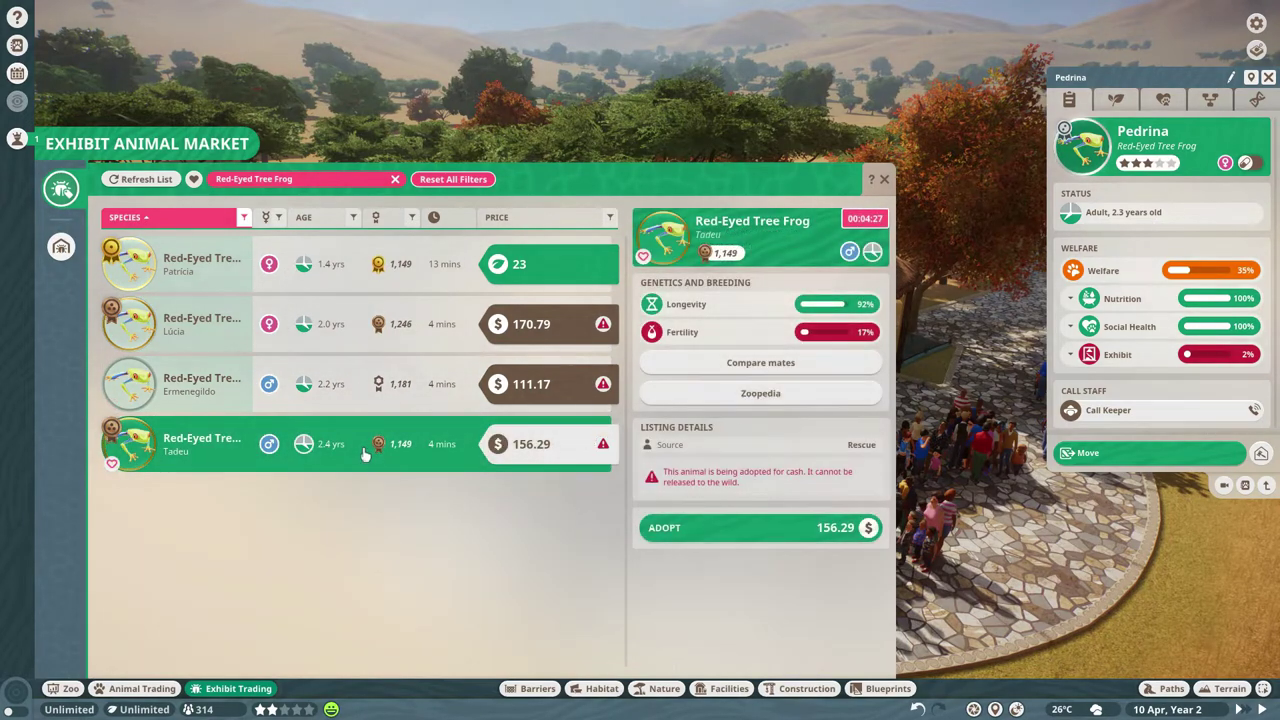
left_click(358, 400)
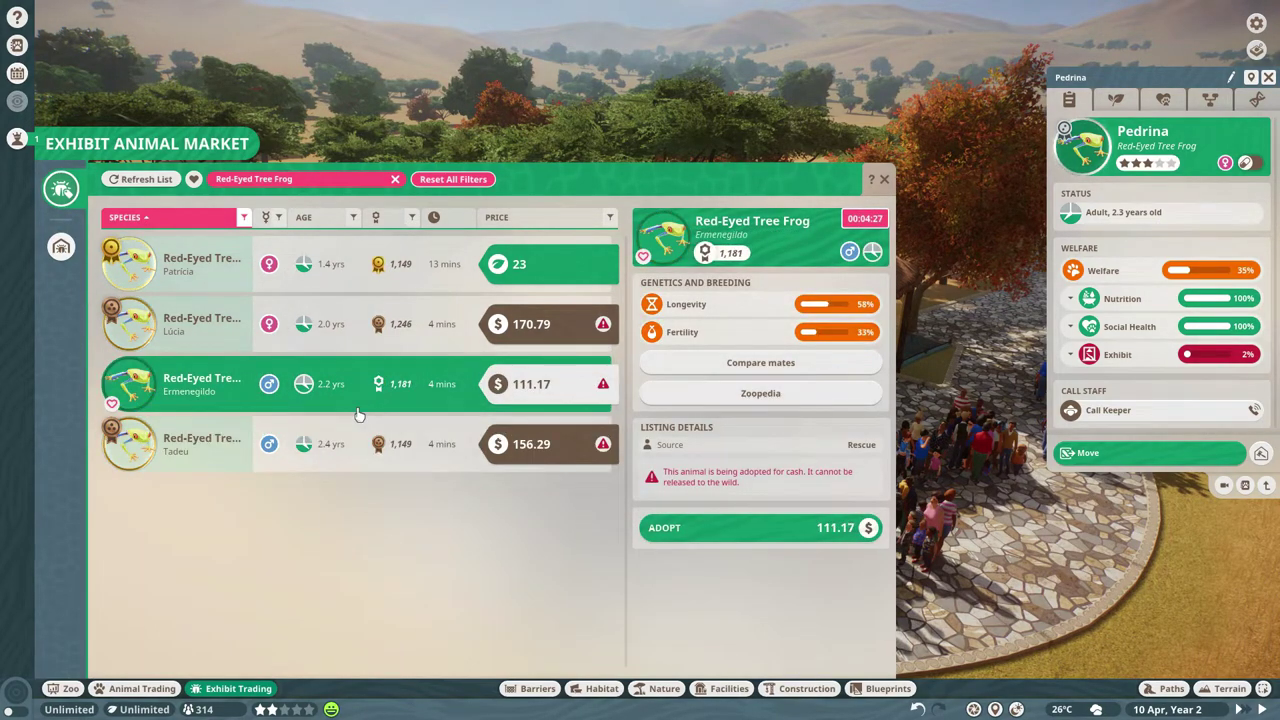
Adopt the male frog for 111.17 and deliver it to Exhibit 3.
left_click(803, 525)
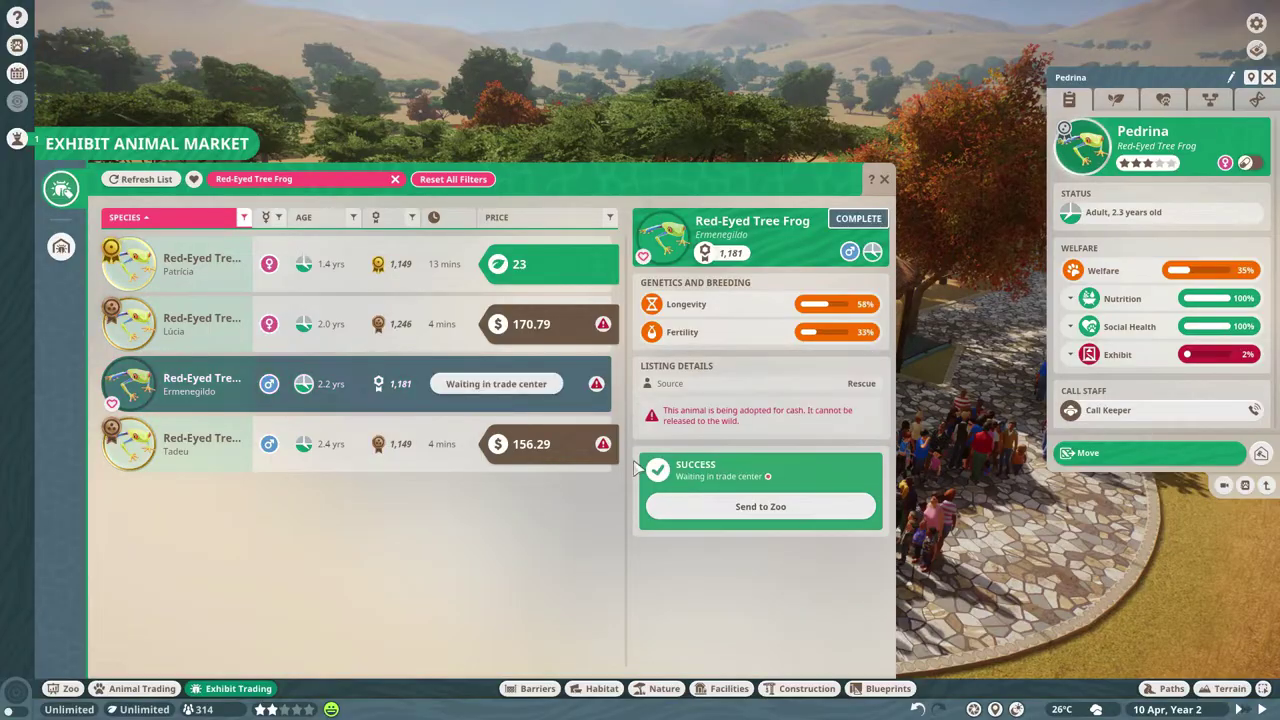
left_click(760, 507)
scroll(608, 488, "up", 5)
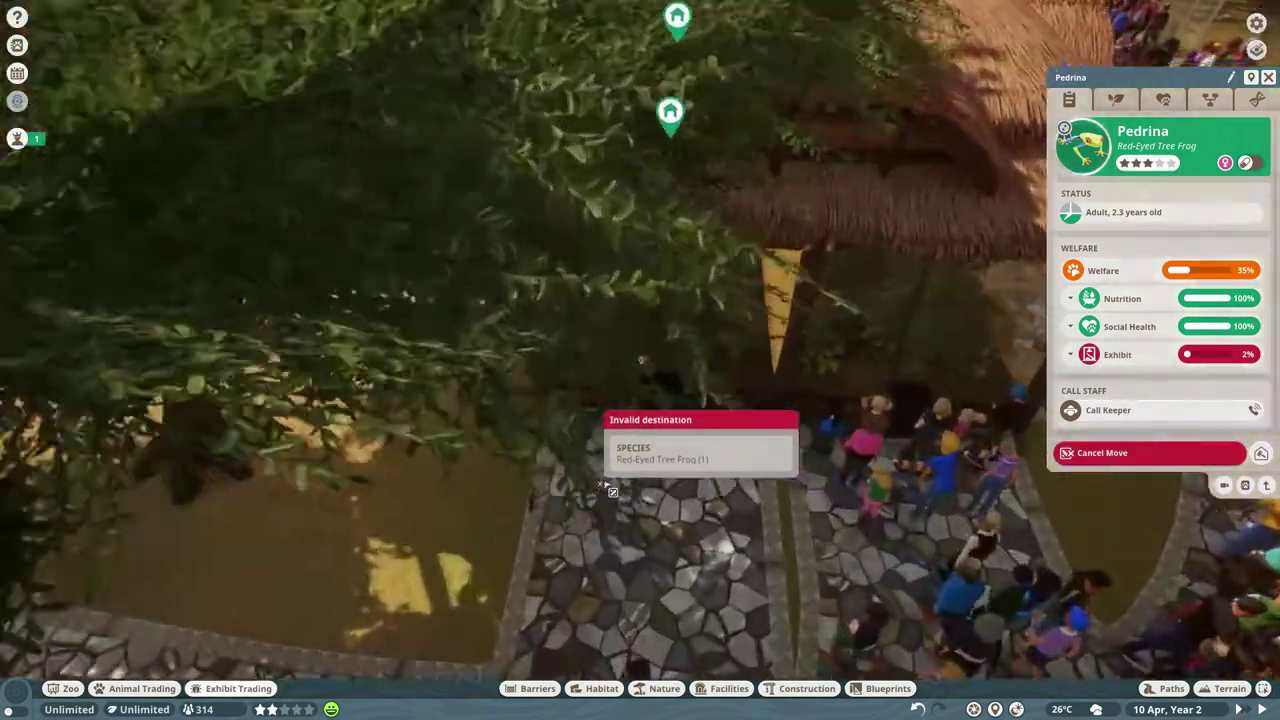
scroll(640, 500, "up", 6)
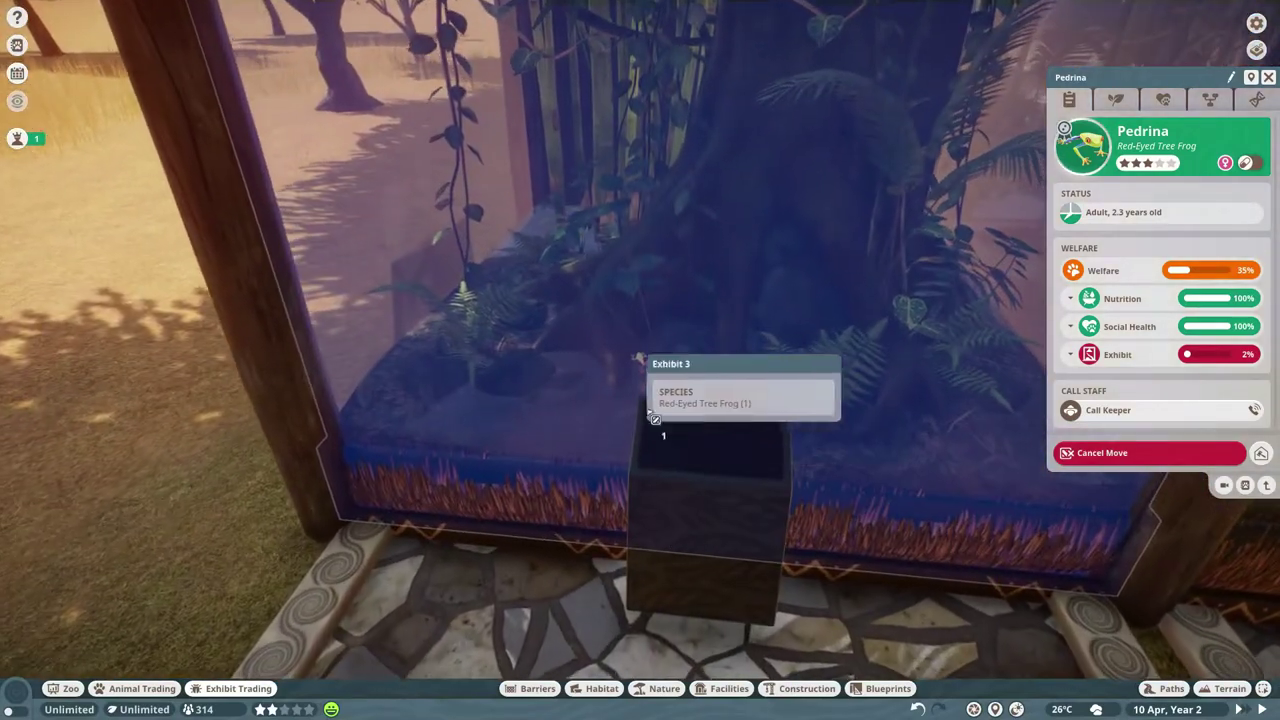
left_click(650, 398)
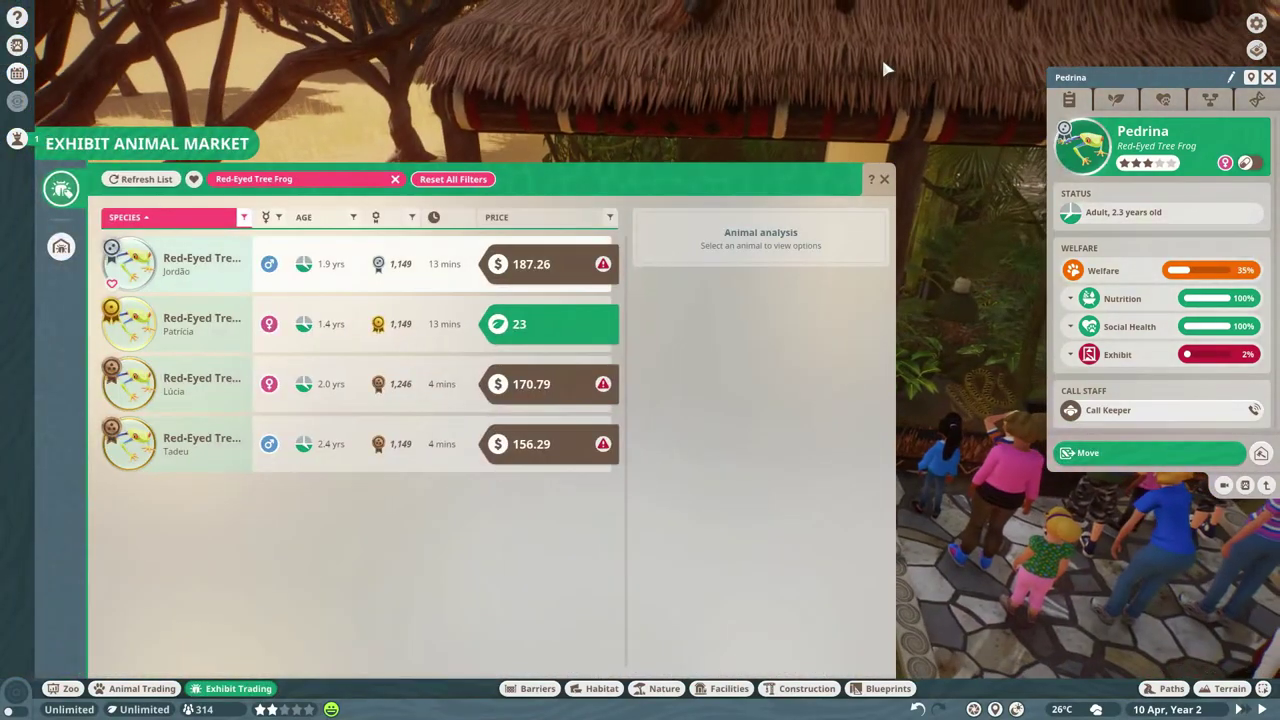
left_click(886, 181)
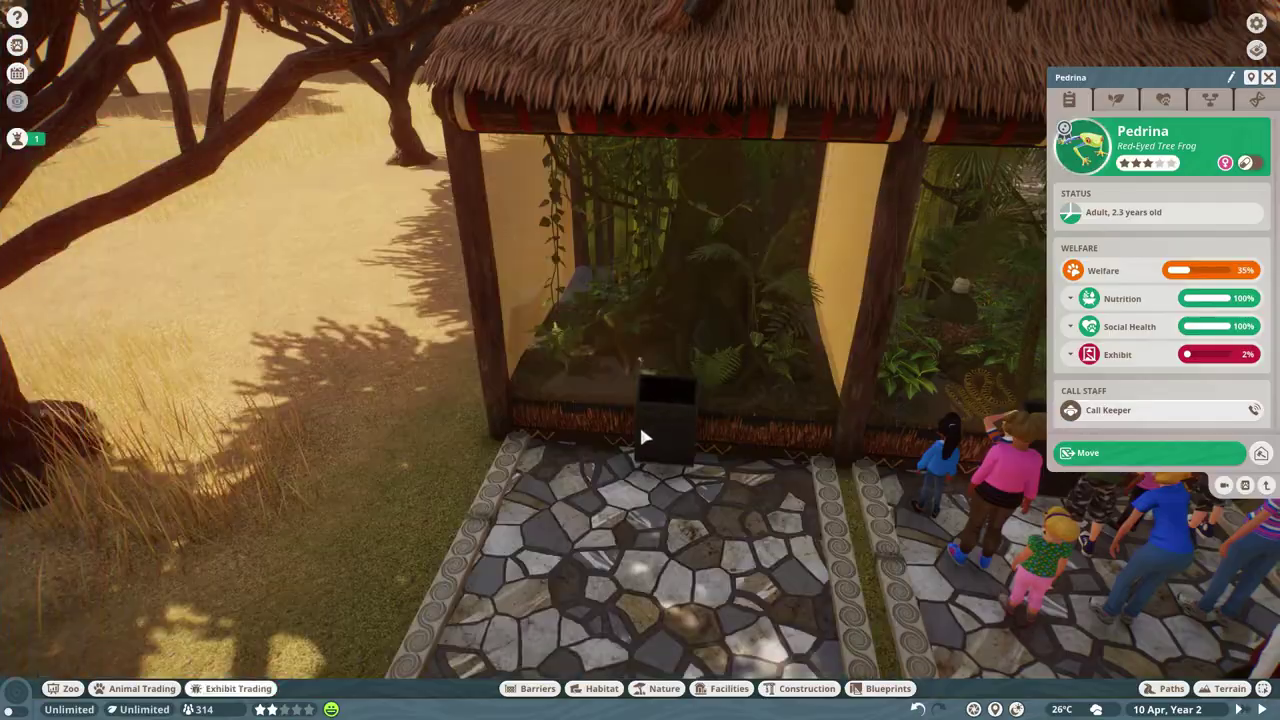
scroll(620, 420, "down", 5)
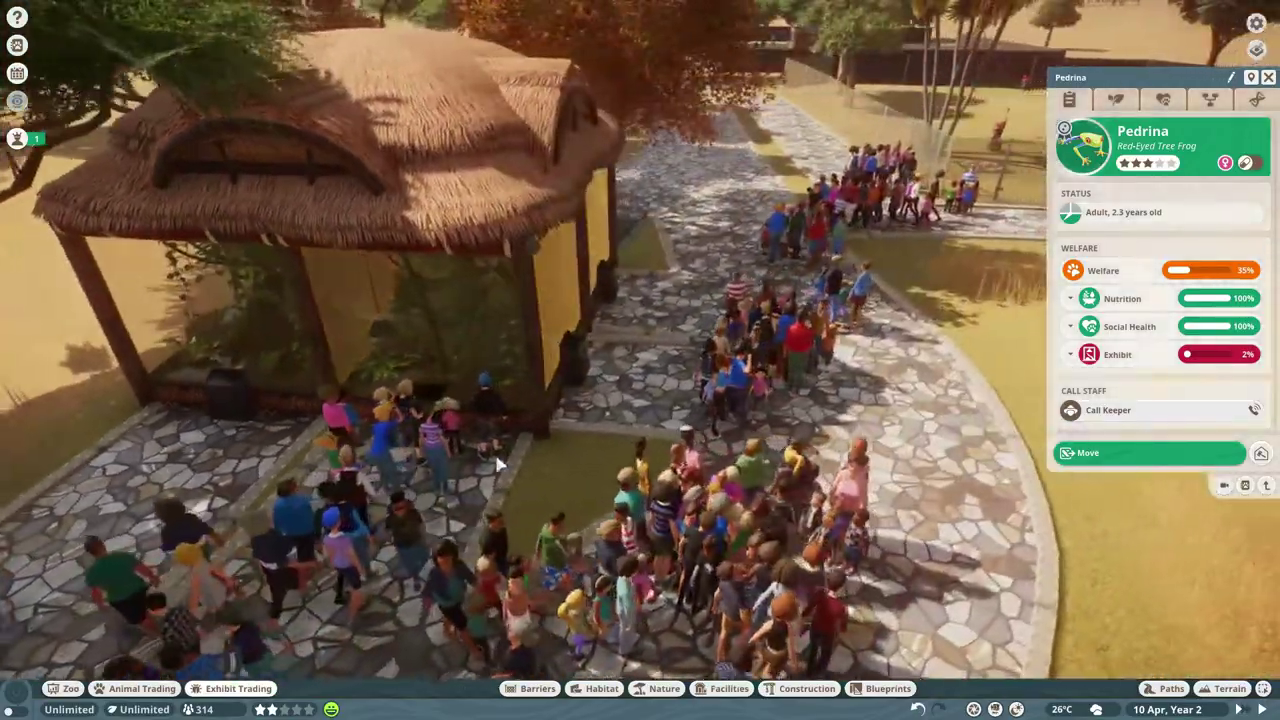
scroll(499, 463, "down", 3)
Bring up Exhibit 3's settings and its Climate controls.
key("q")
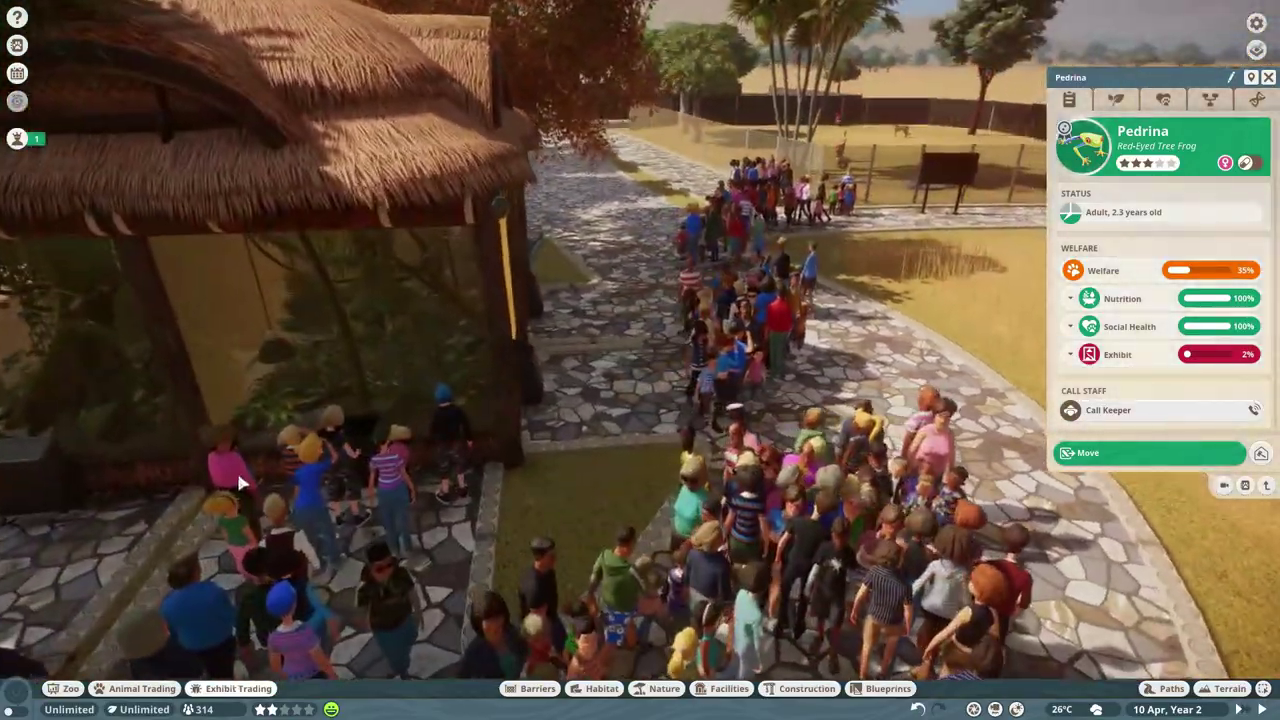
scroll(640, 360, "up", 4)
left_click(1065, 128)
left_click(1163, 120)
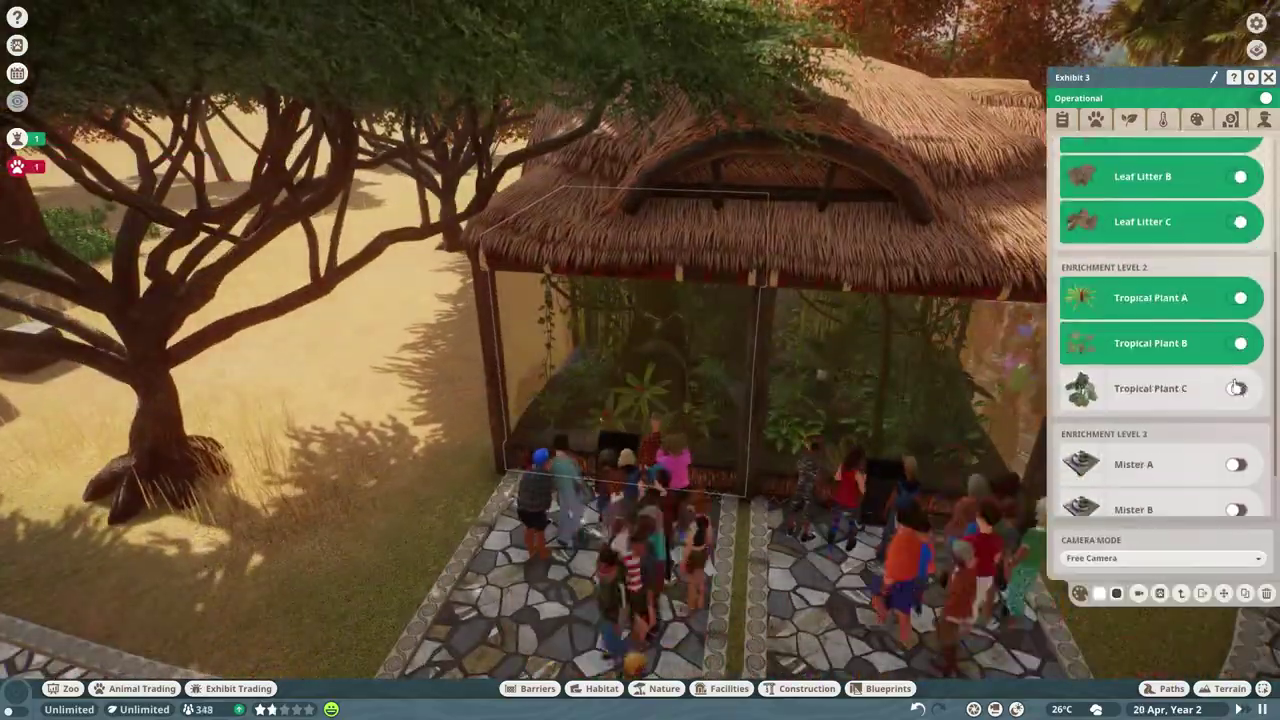
Switch on Exhibit 2's first mister and bring up its layout options.
left_click(1238, 398)
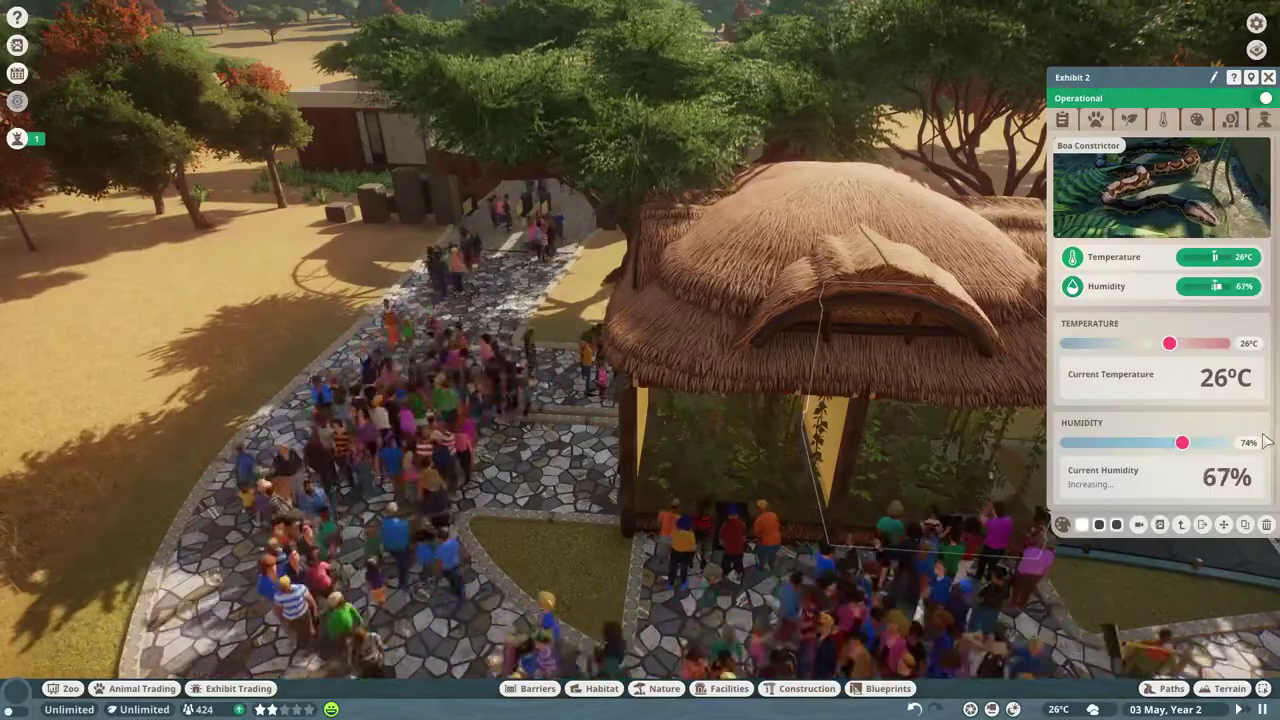
left_click(1129, 120)
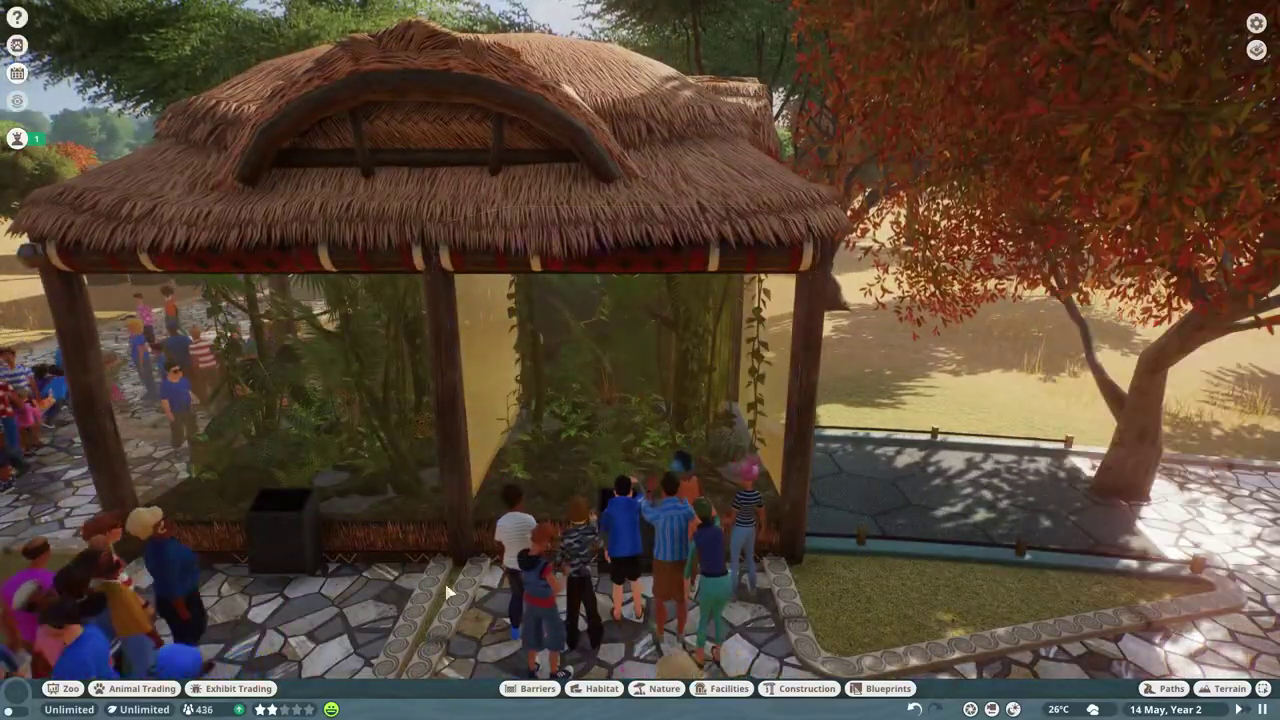
scroll(447, 592, "down", 10)
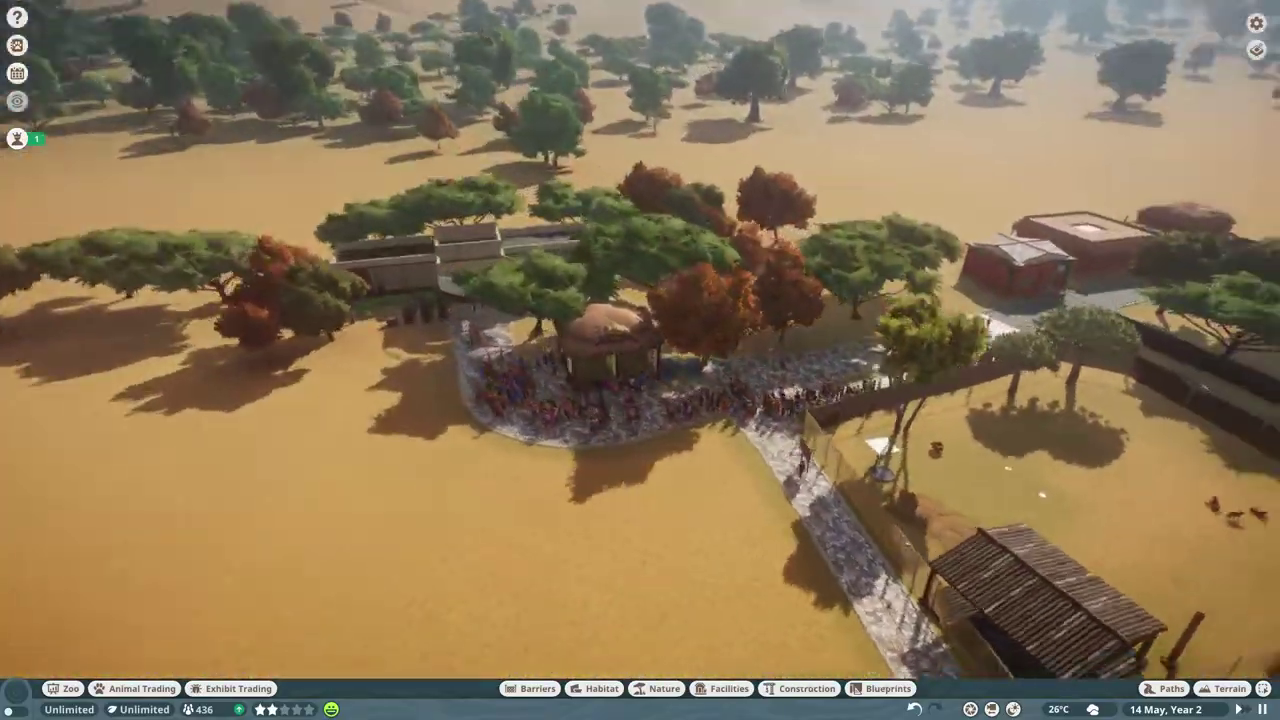
Pan and orbit the camera across the zoo to face the fenced wild dog habitat.
left_click_drag(900, 400, 500, 350)
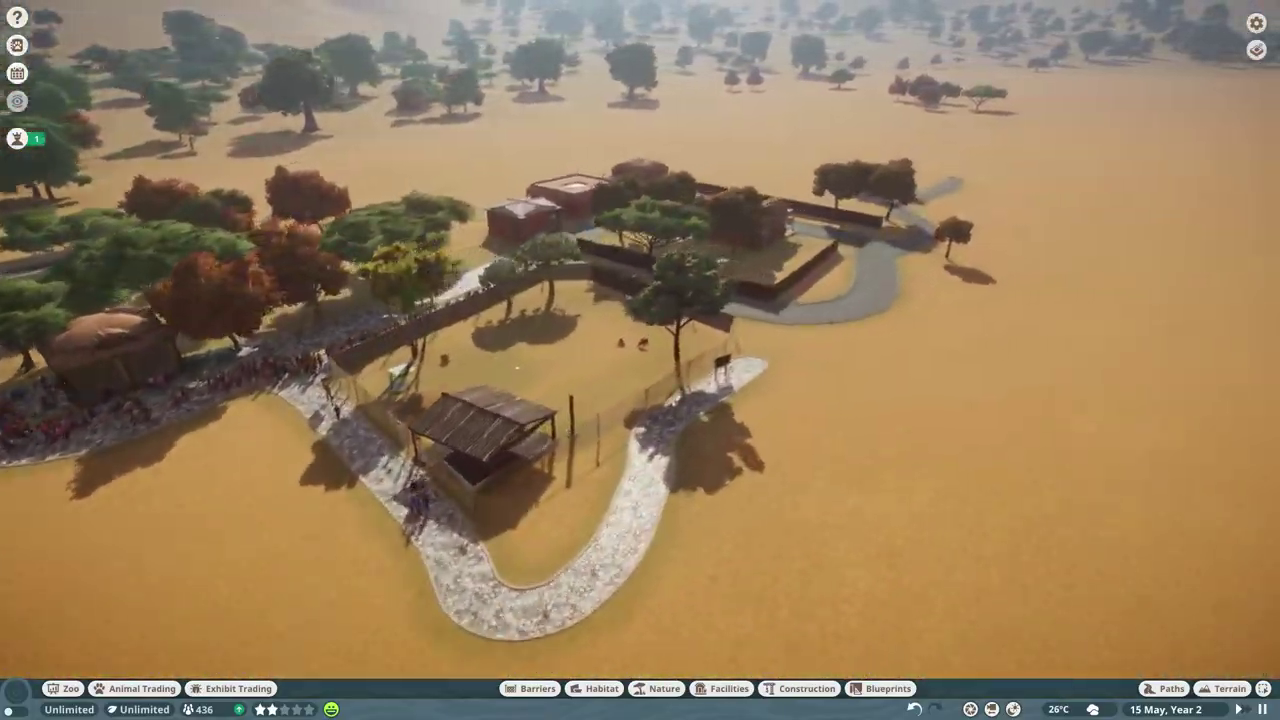
left_click_drag(800, 400, 400, 400)
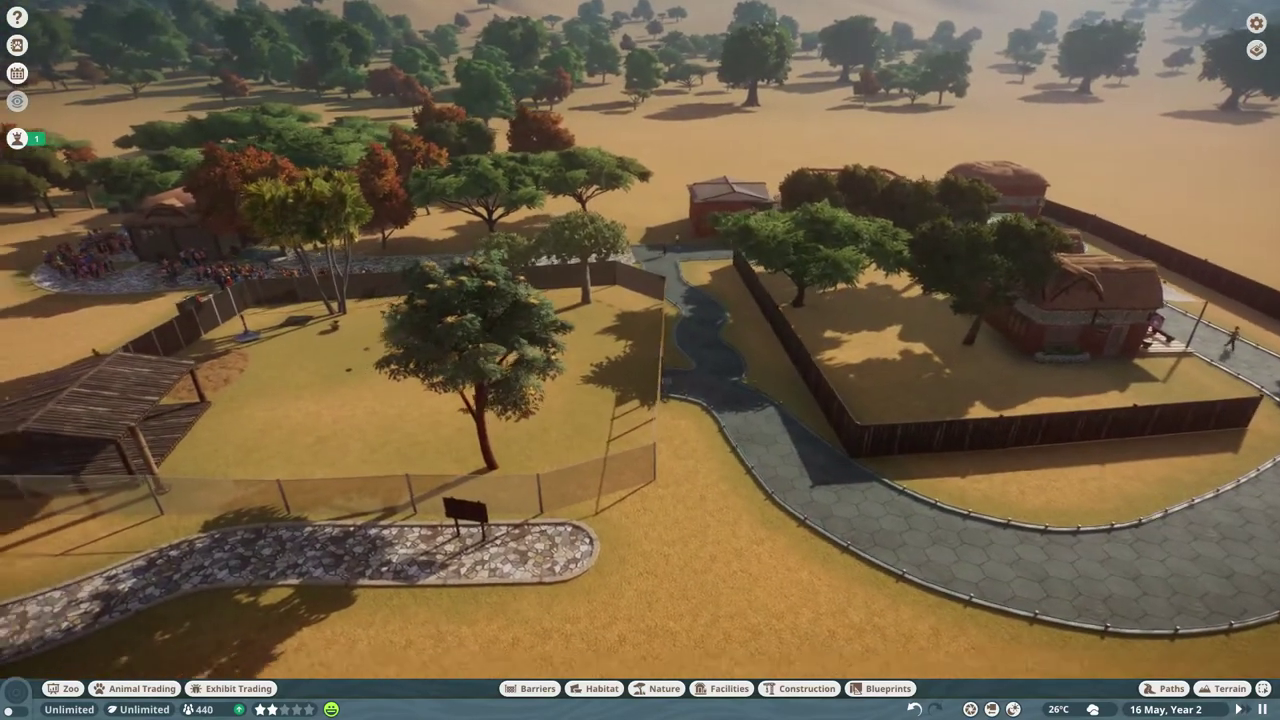
scroll(500, 400, "up", 6)
scroll(640, 400, "up", 3)
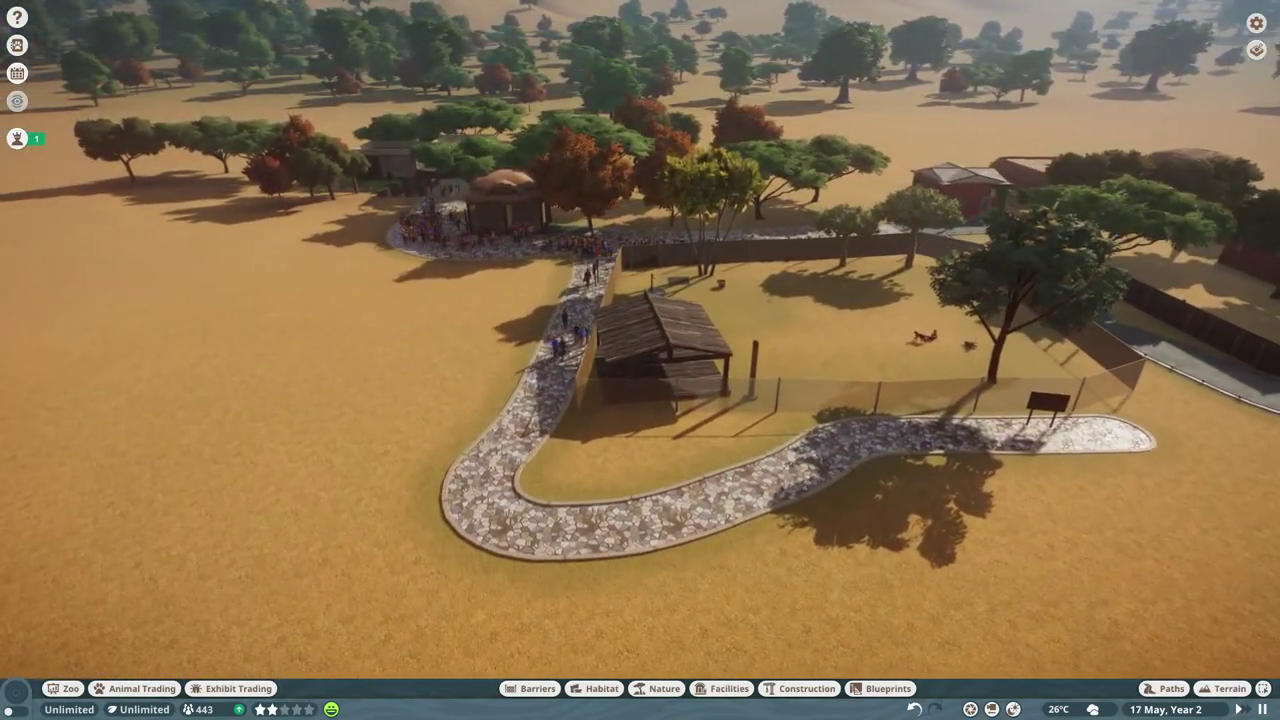
Place the Just A Momento shop stall and a second shop stall side by side on the plaza.
left_click(728, 688)
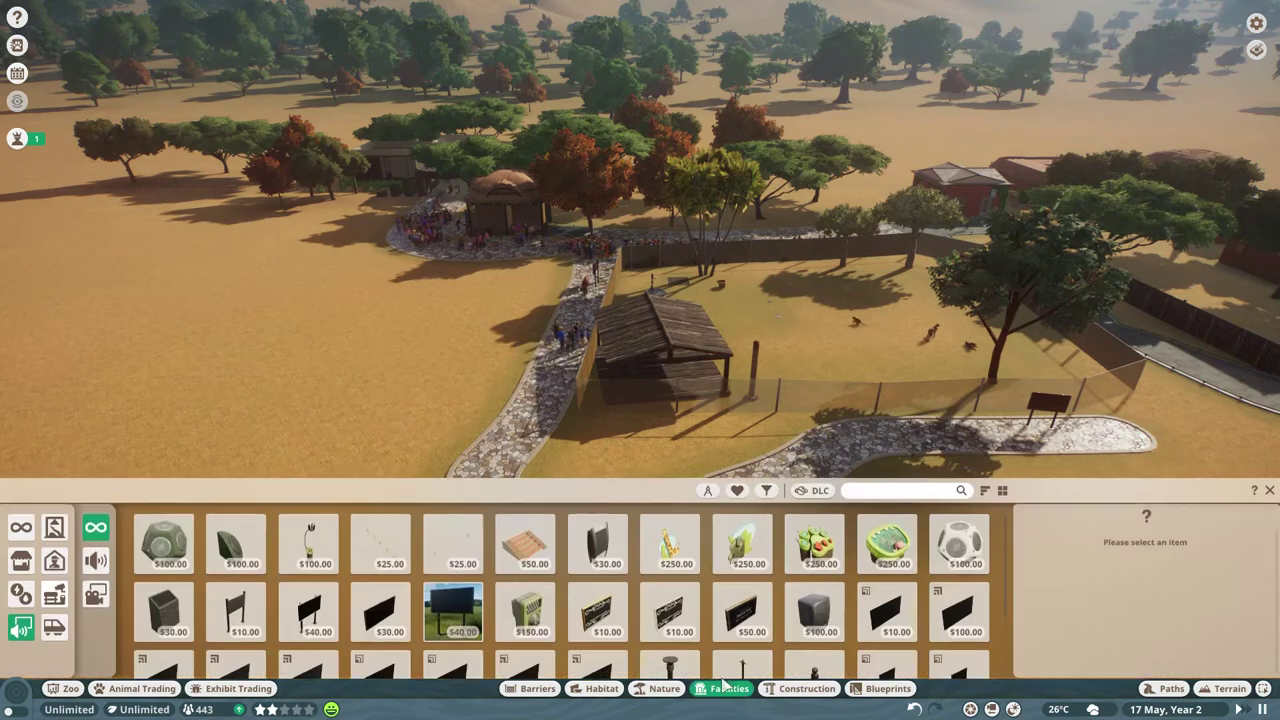
left_click(21, 562)
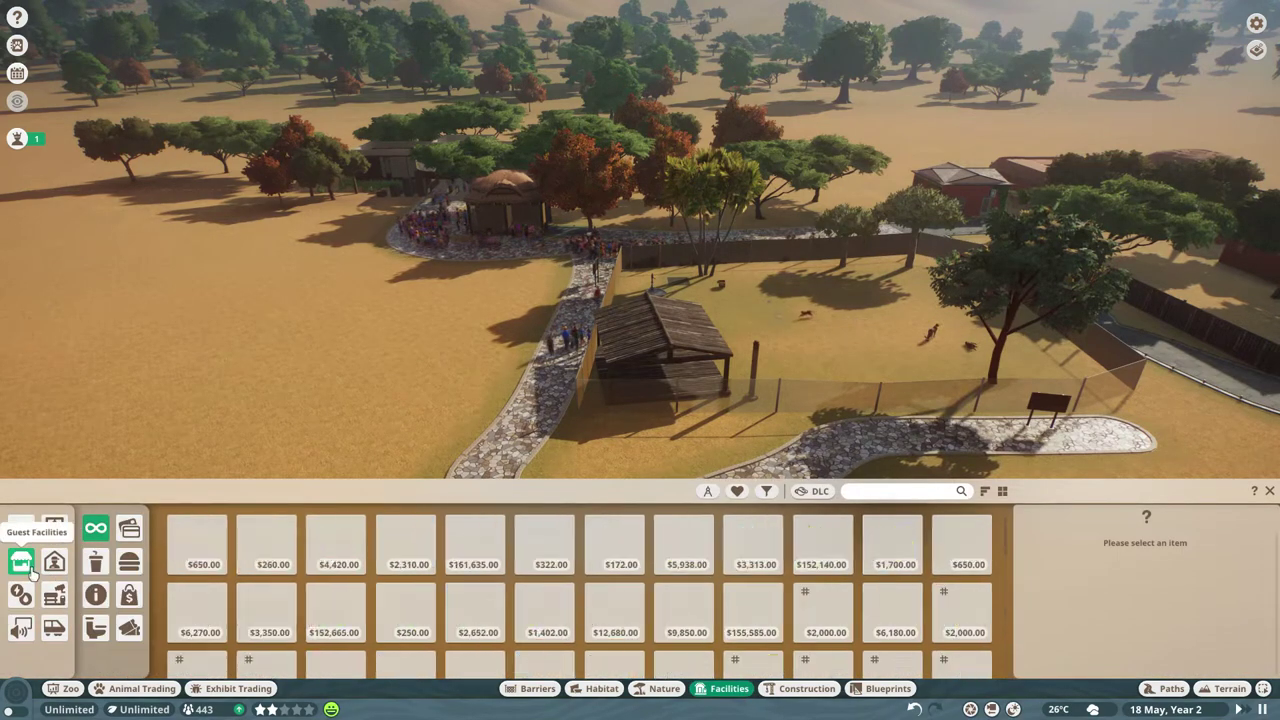
scroll(595, 358, "down", 3)
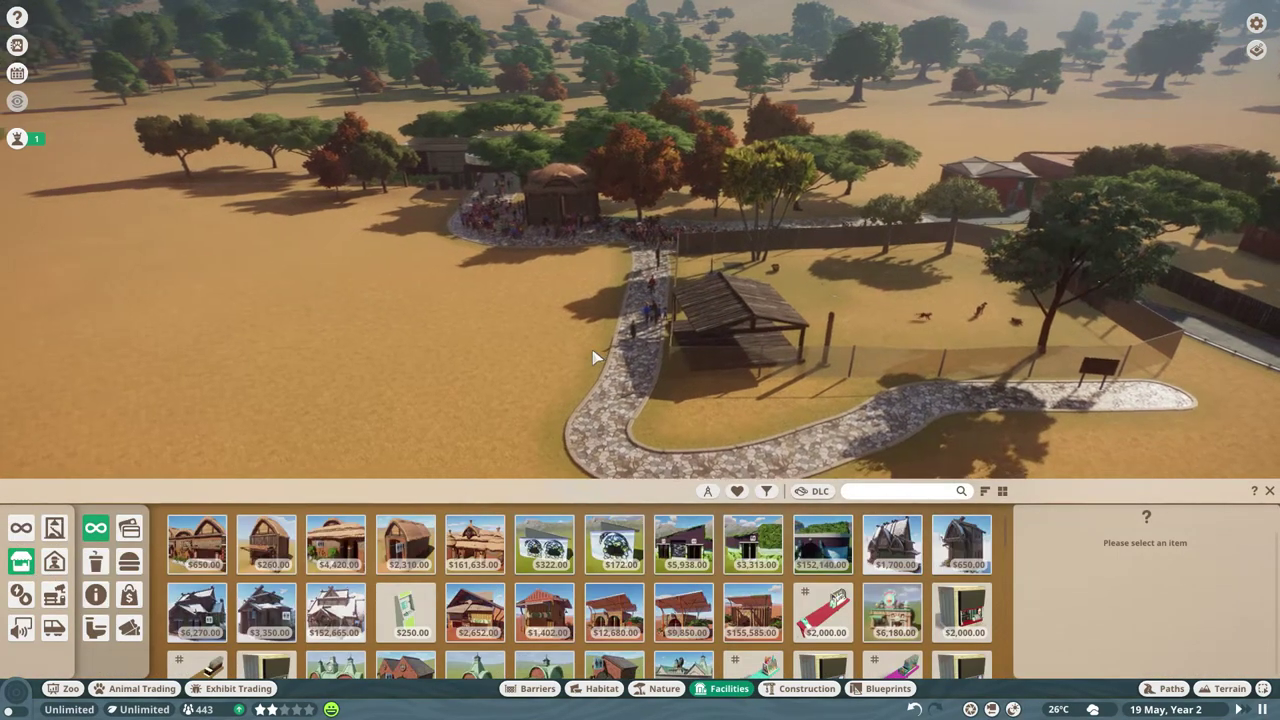
scroll(595, 358, "up", 5)
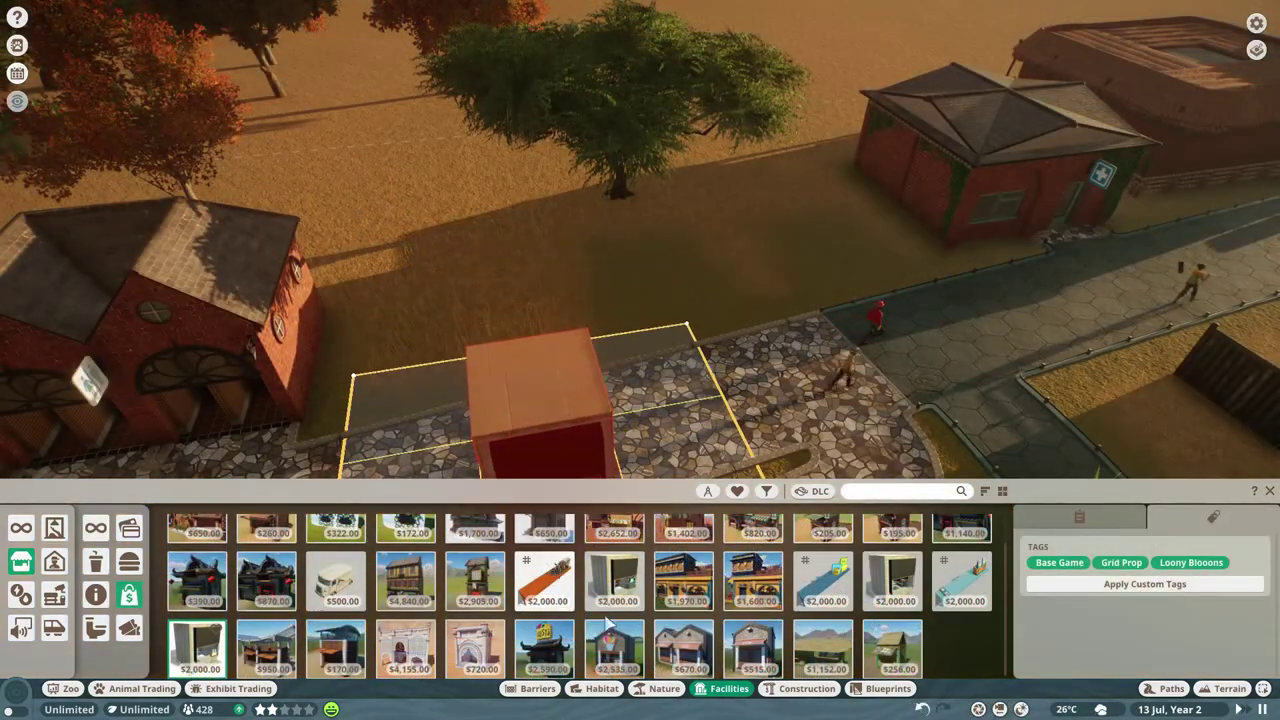
left_click(890, 585)
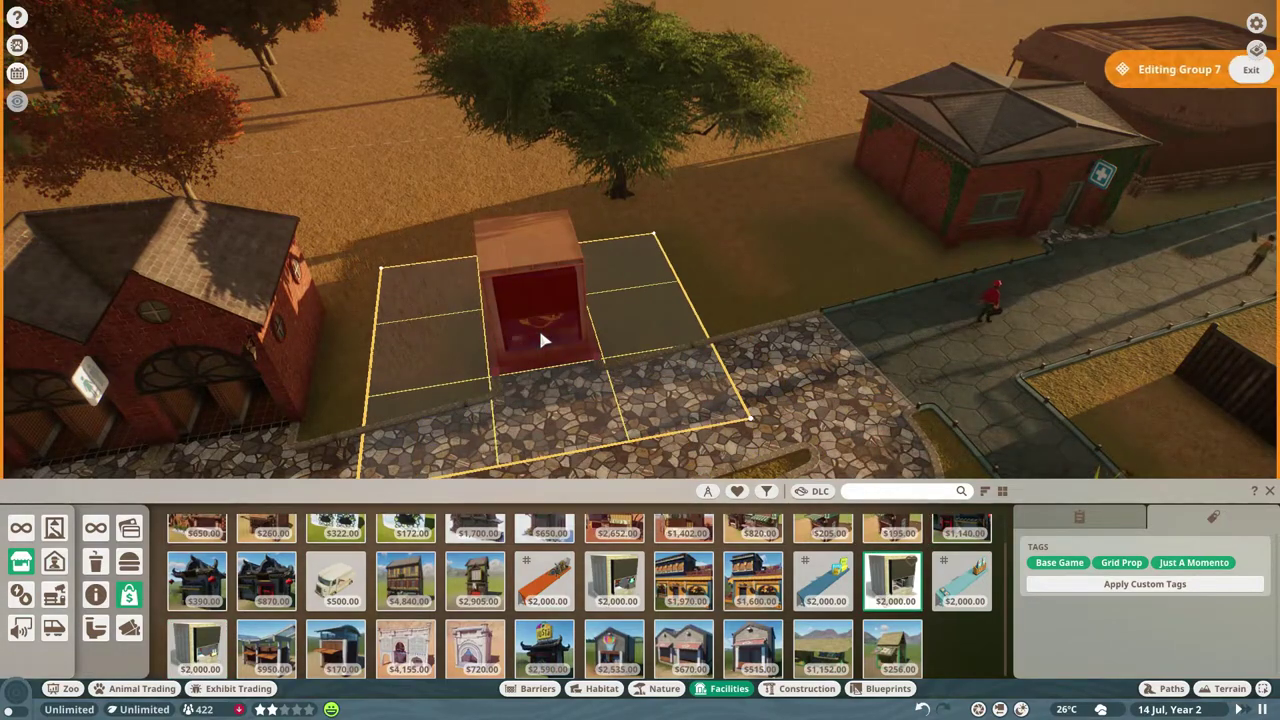
left_click(543, 330)
scroll(669, 377, "up", 5)
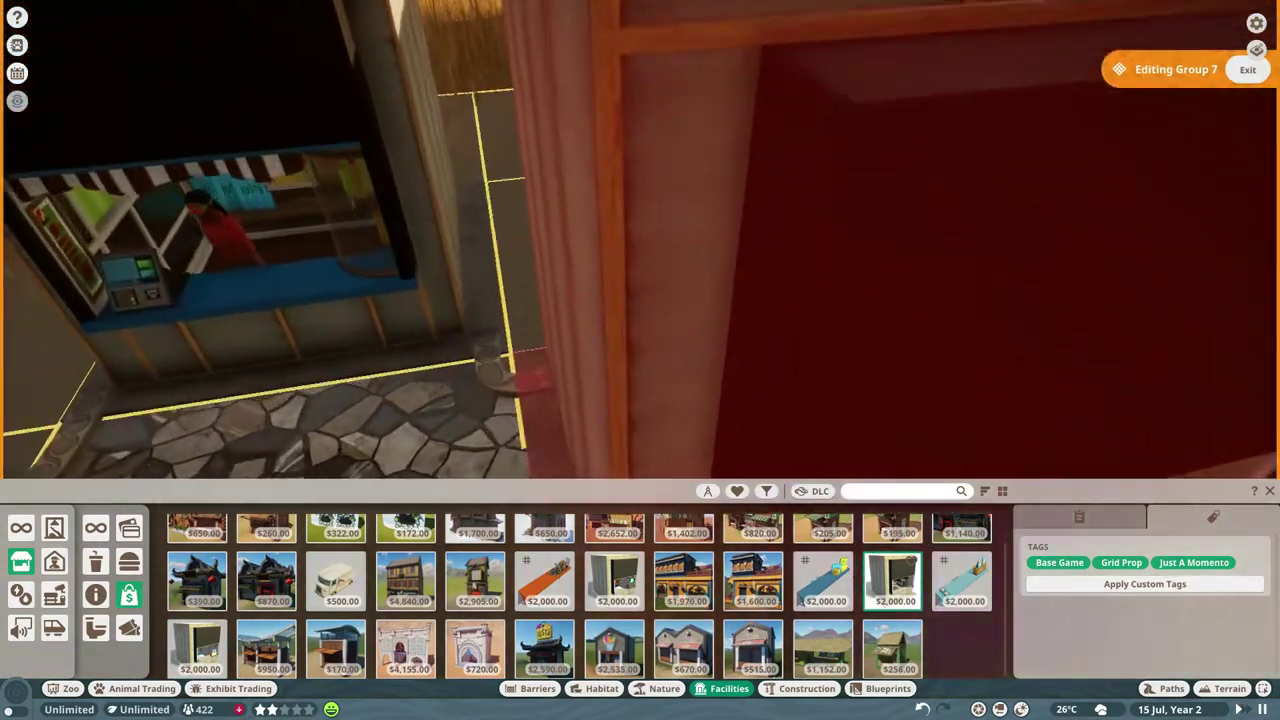
scroll(557, 390, "down", 6)
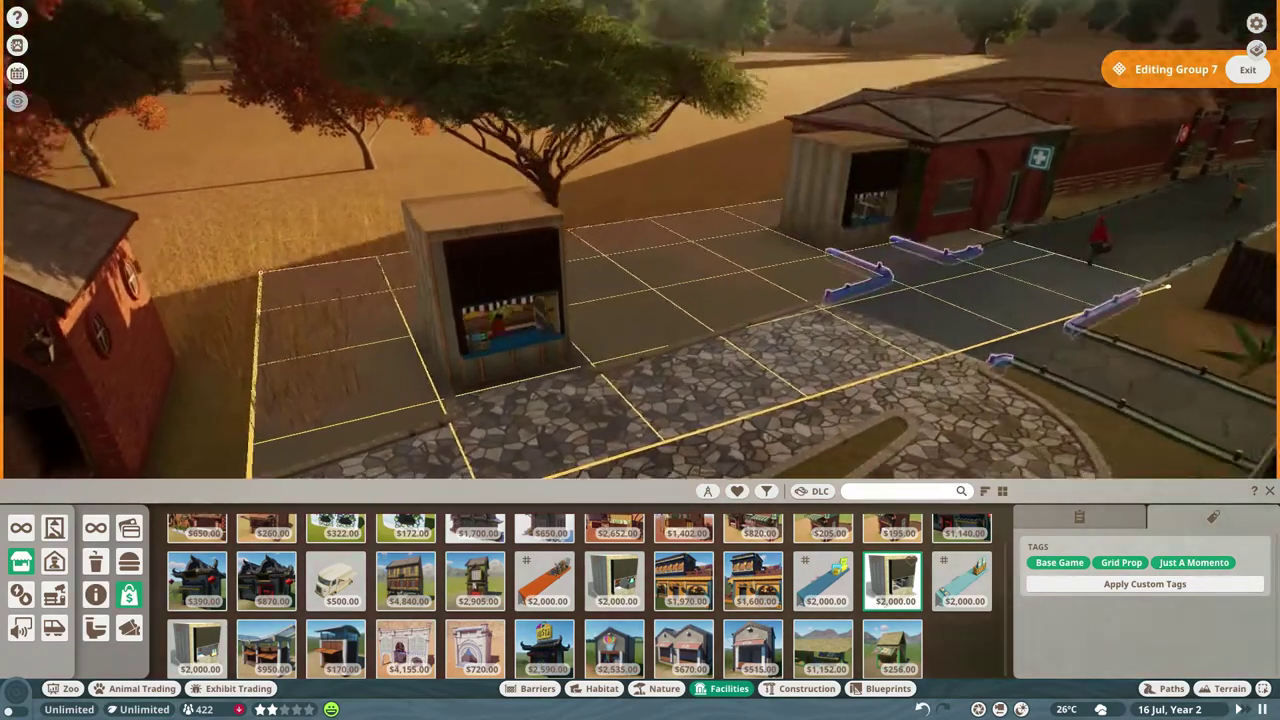
scroll(755, 246, "up", 4)
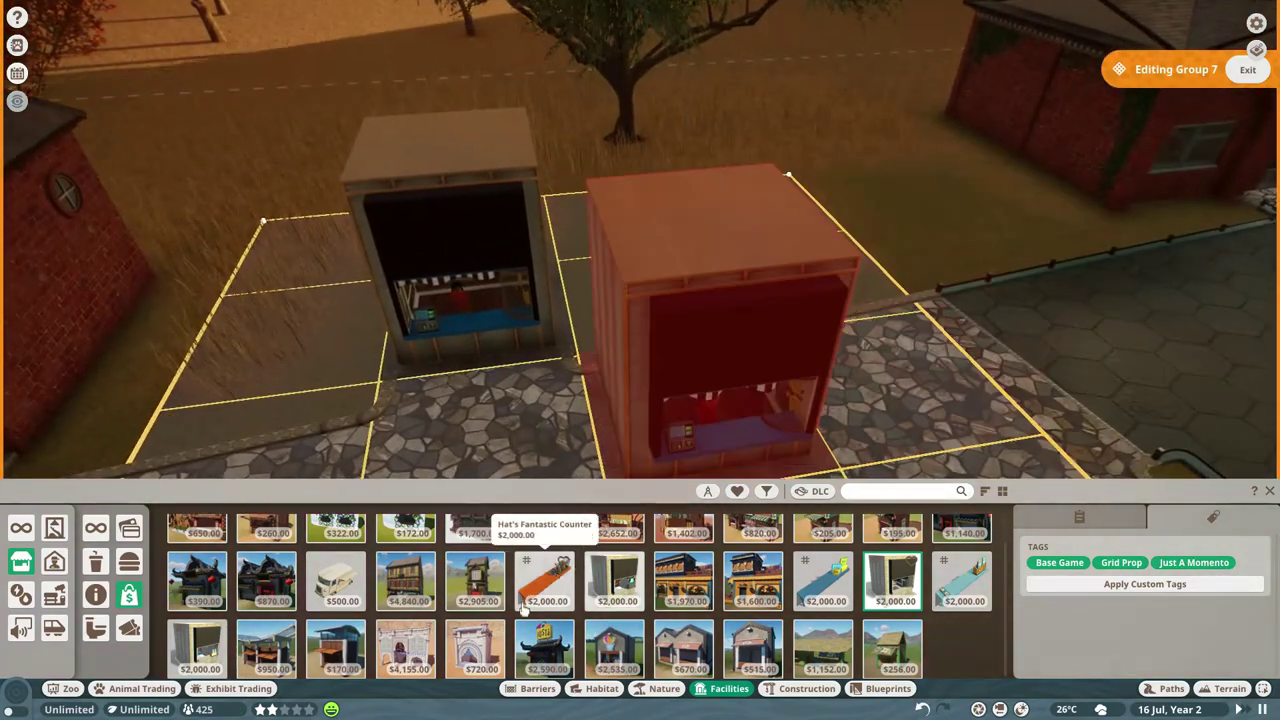
scroll(432, 602, "up", 1)
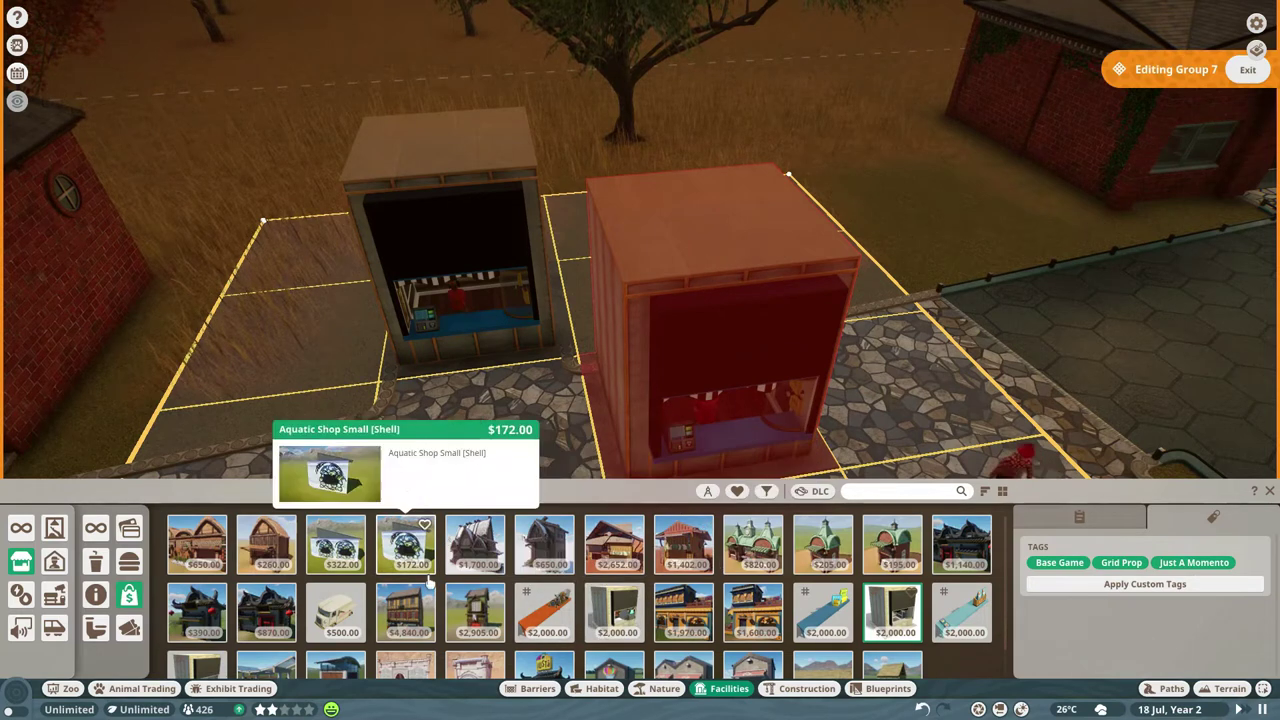
scroll(344, 610, "down", 1)
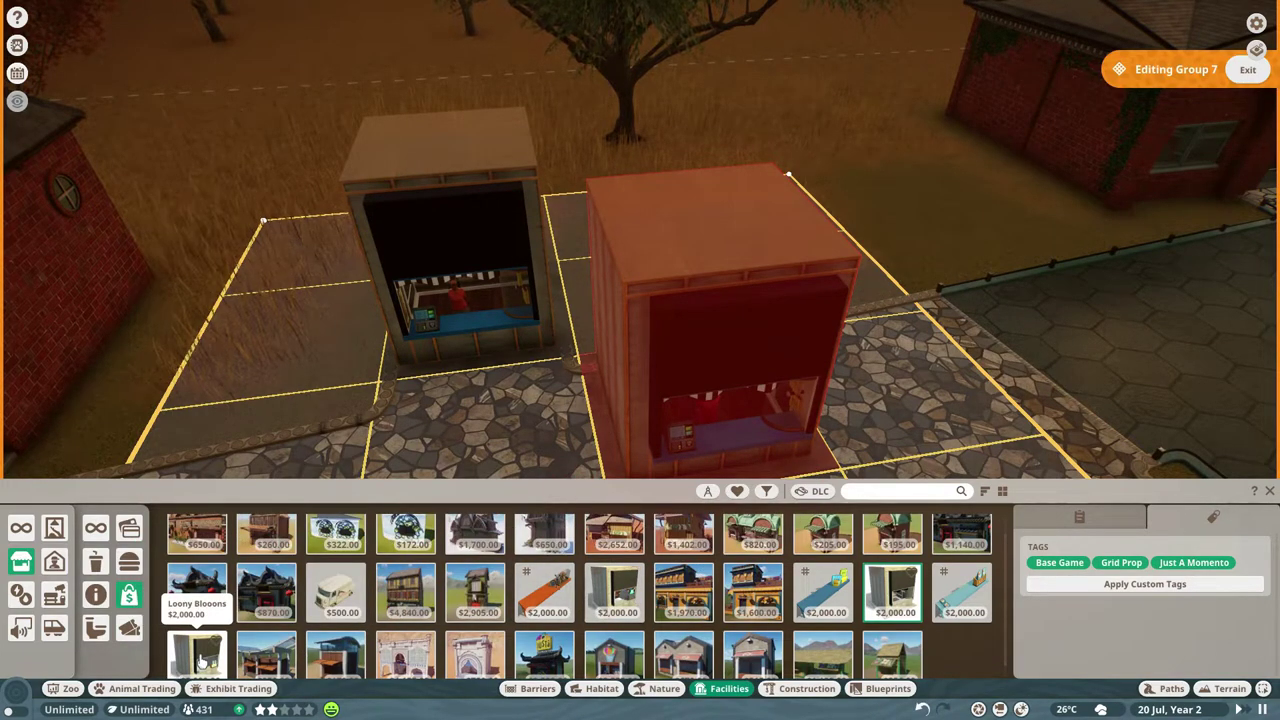
left_click(207, 660)
left_click(659, 273)
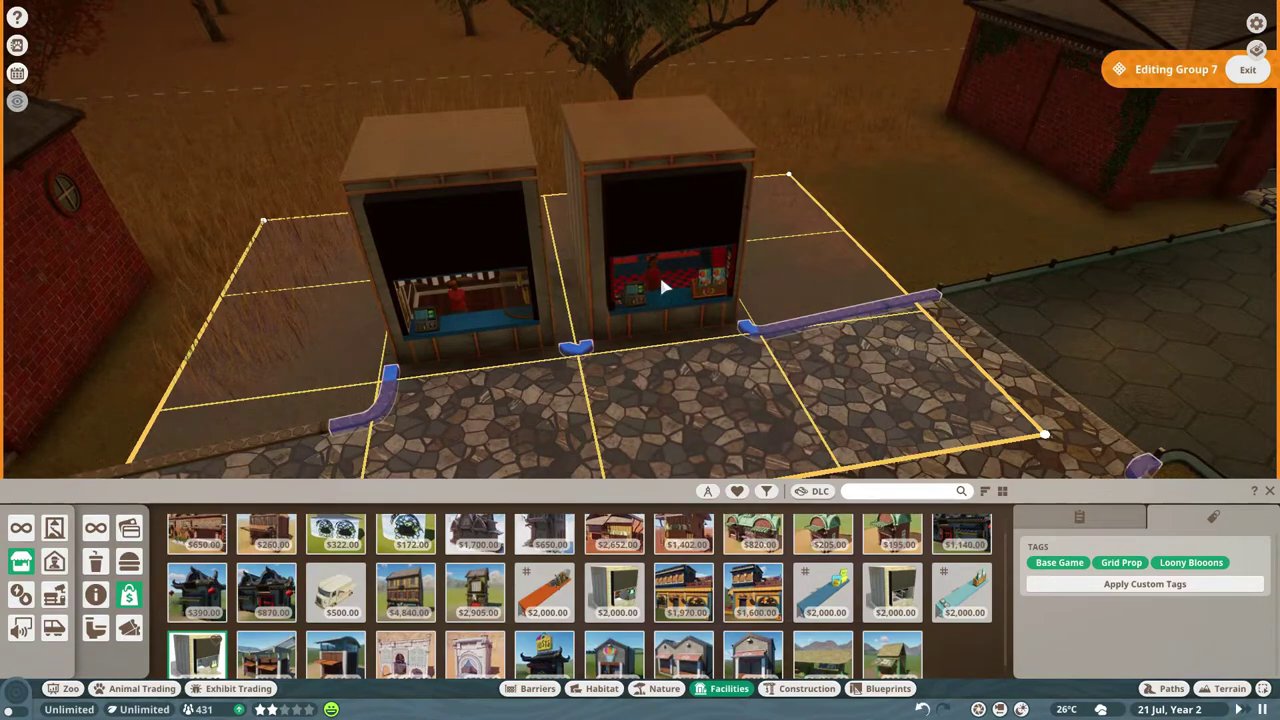
scroll(479, 396, "down", 3)
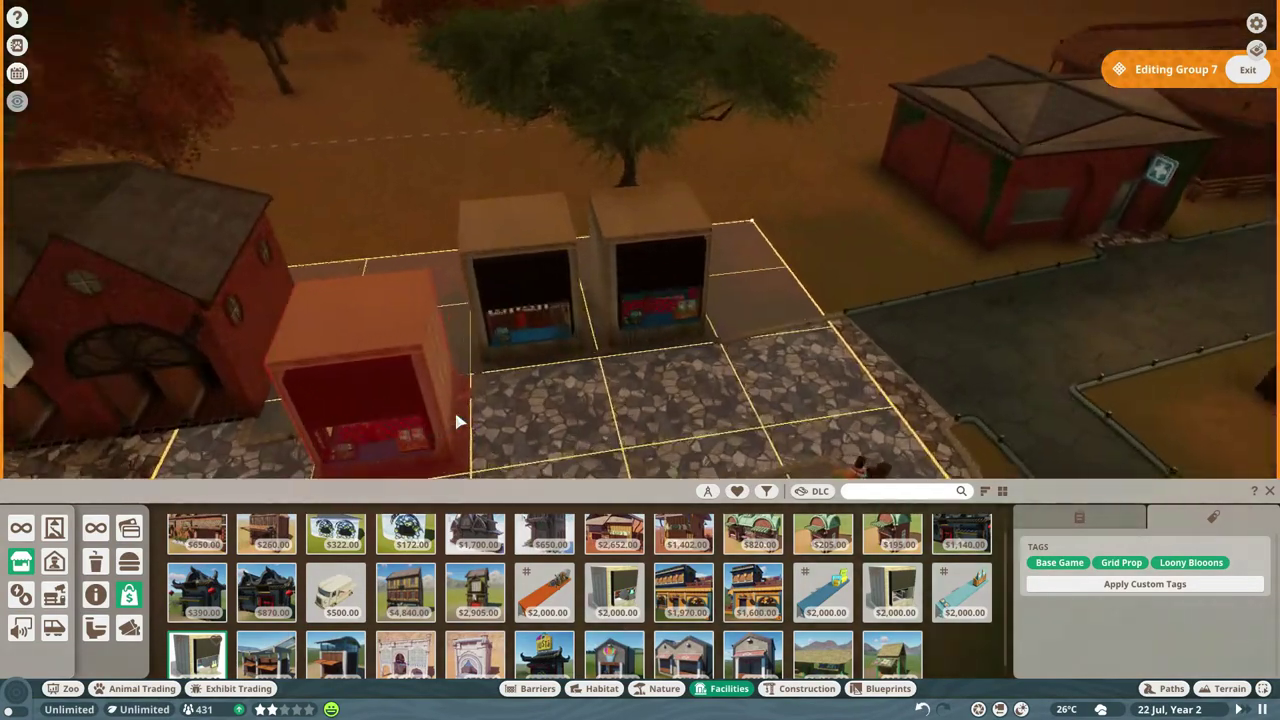
key("Escape")
scroll(457, 423, "up", 3)
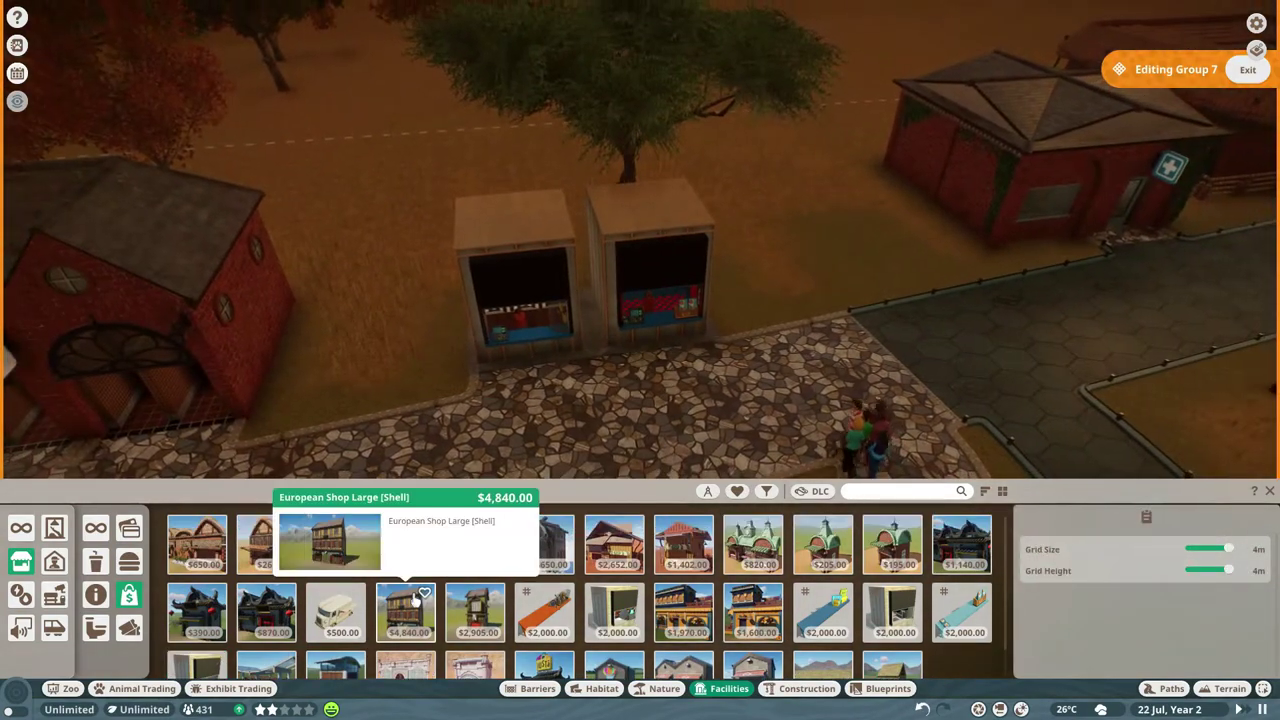
Cover the two shop stalls with building shells, including an African Shop Small shell.
left_click(409, 608)
left_click(639, 308)
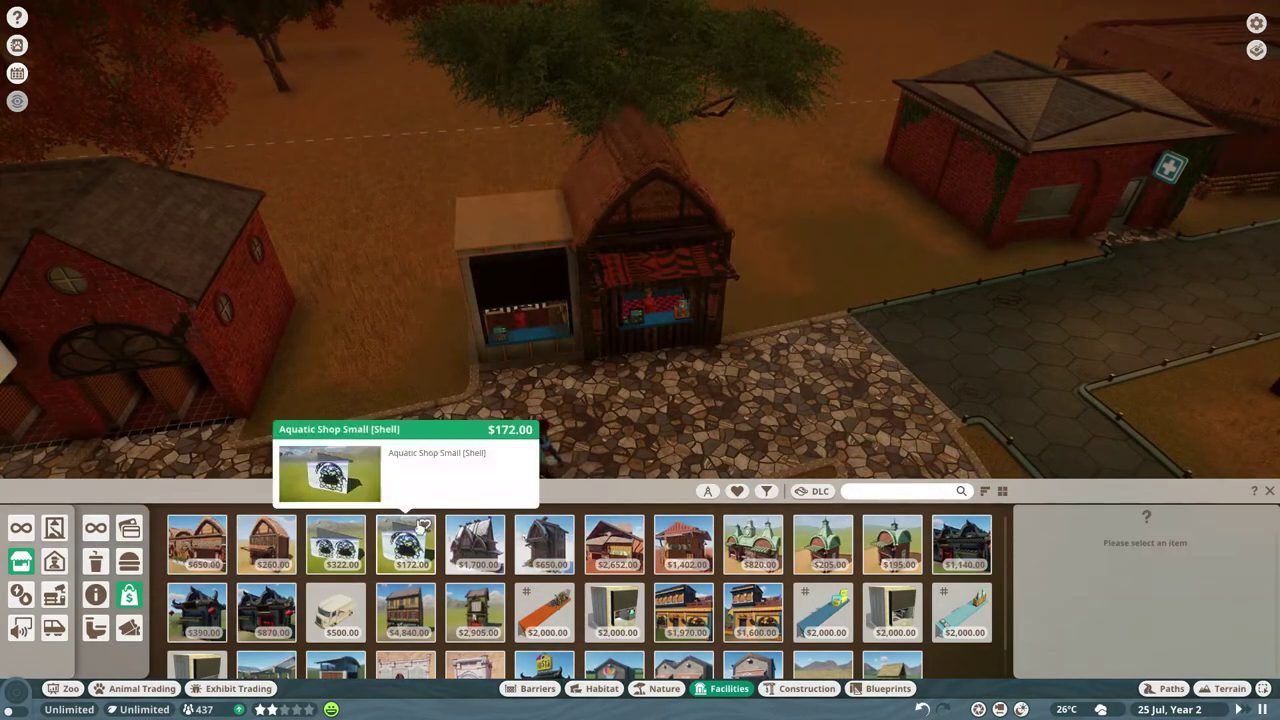
left_click(266, 545)
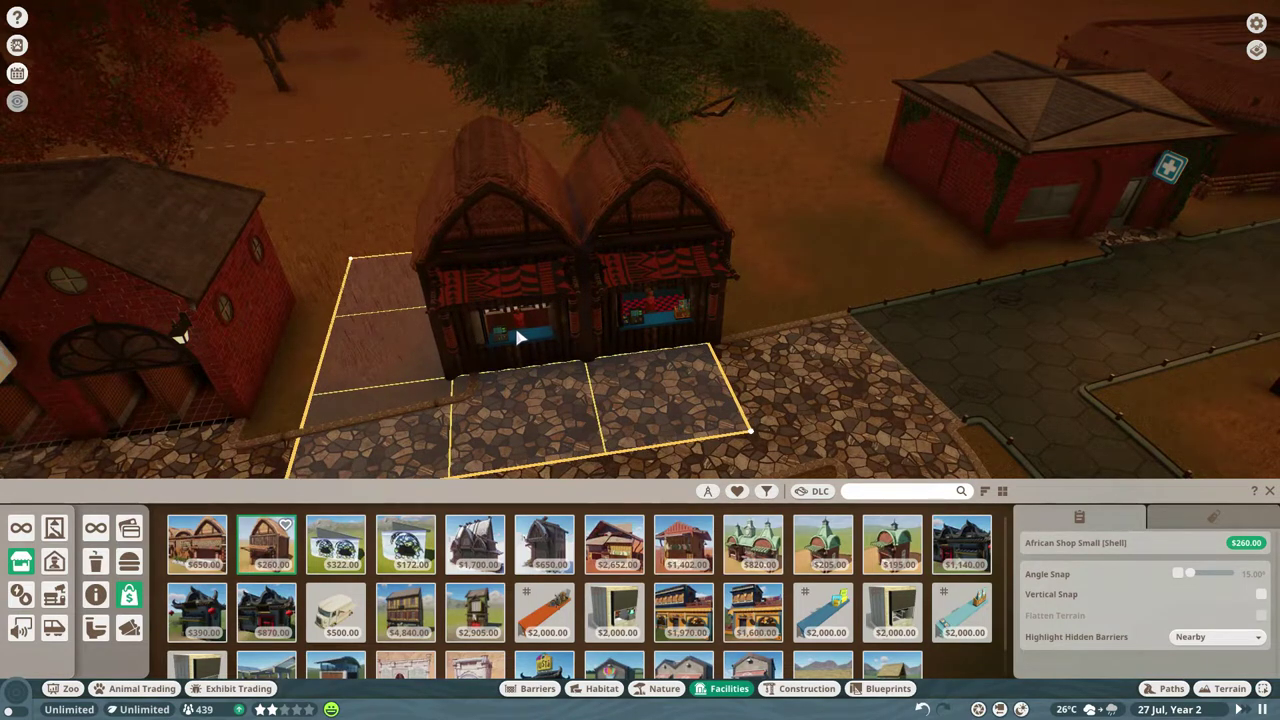
key("Escape")
scroll(695, 338, "down", 8)
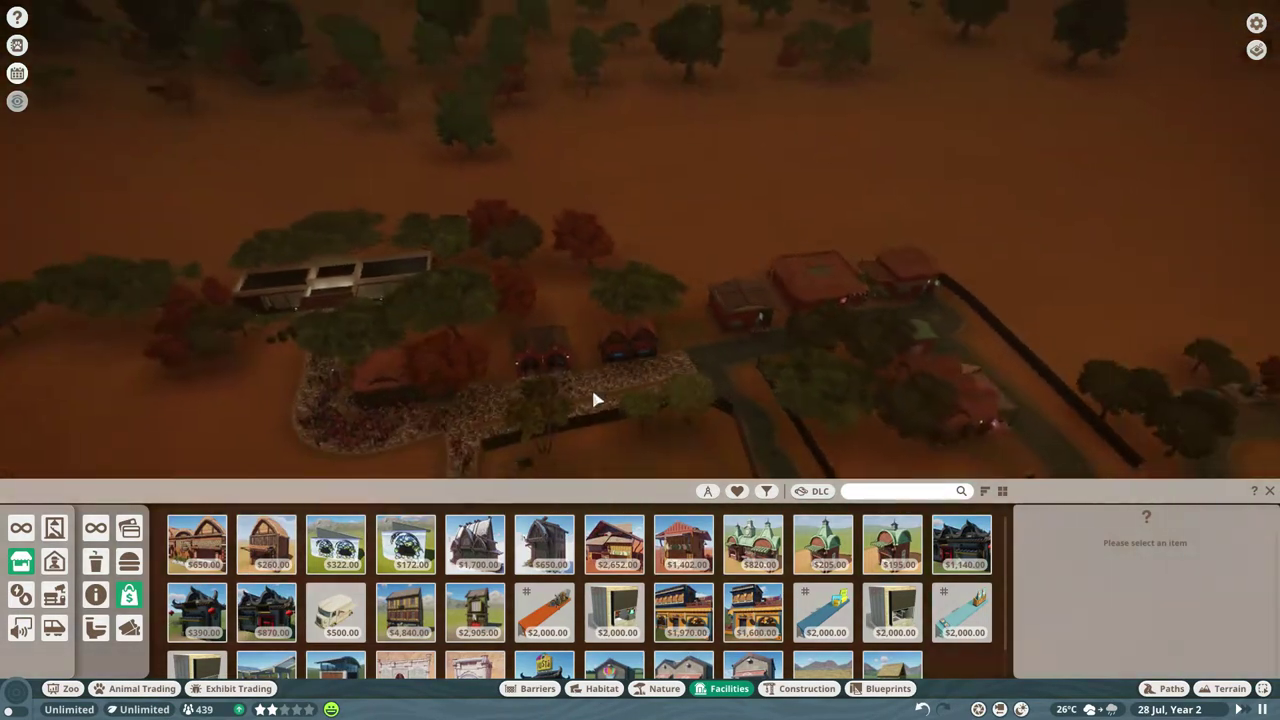
Place a rotated Information Center beside the crowded plaza.
middle_click(573, 410)
scroll(573, 410, "up", 5)
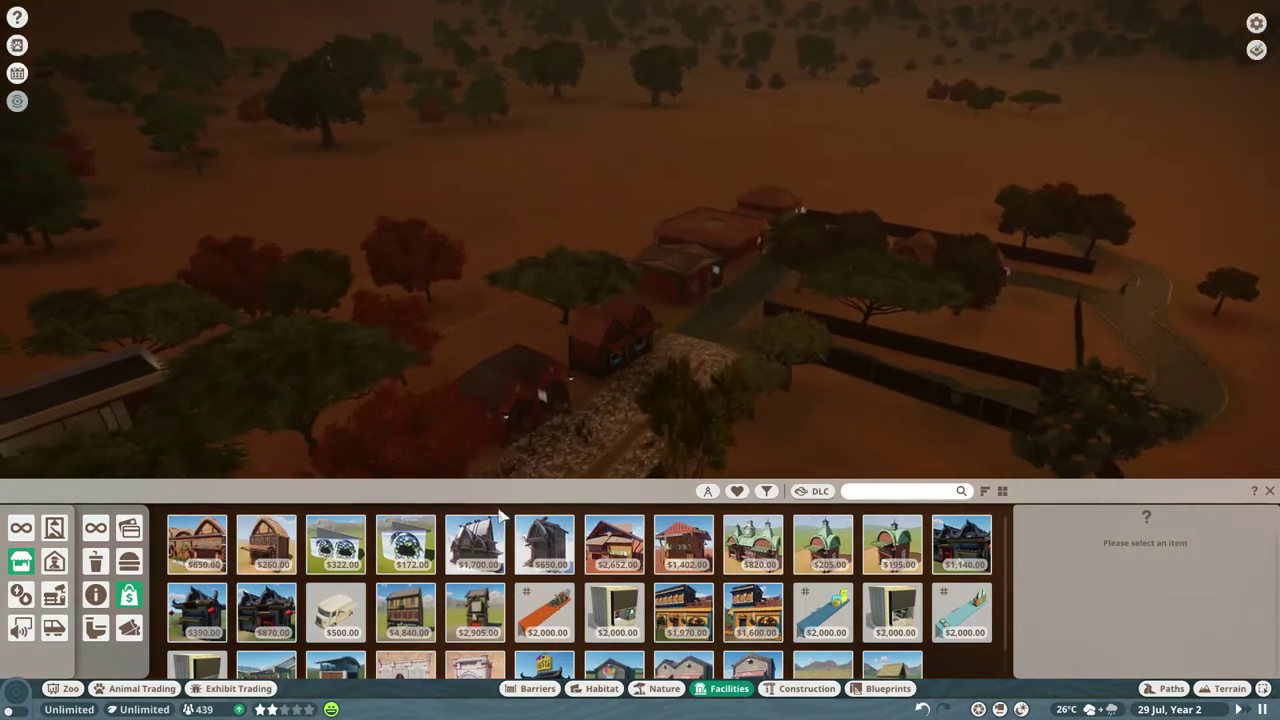
left_click_drag(600, 300, 400, 350)
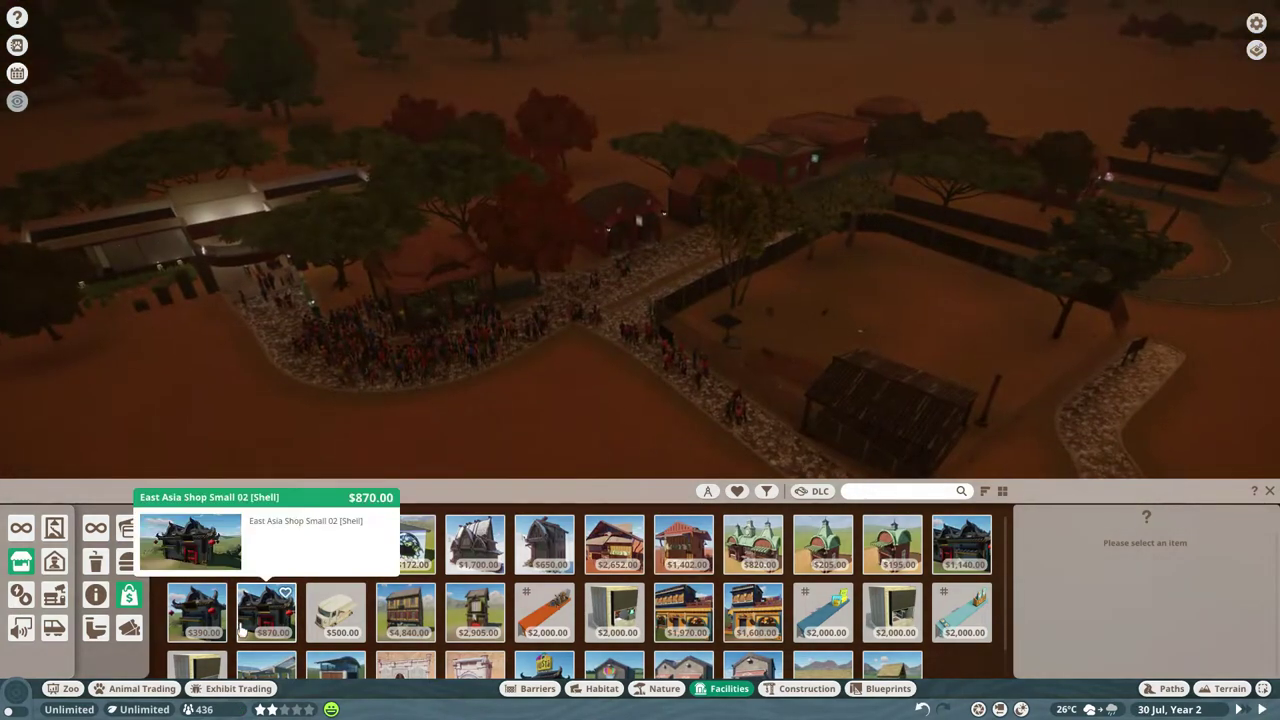
left_click(95, 598)
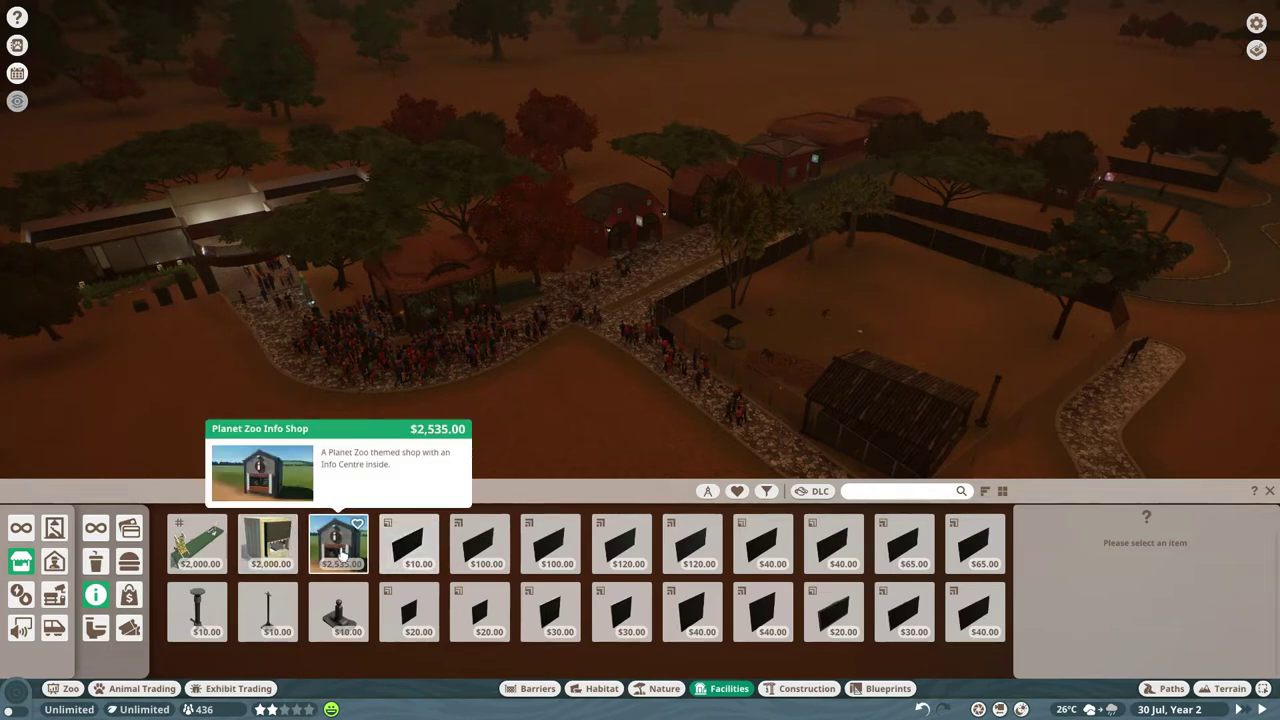
left_click(268, 543)
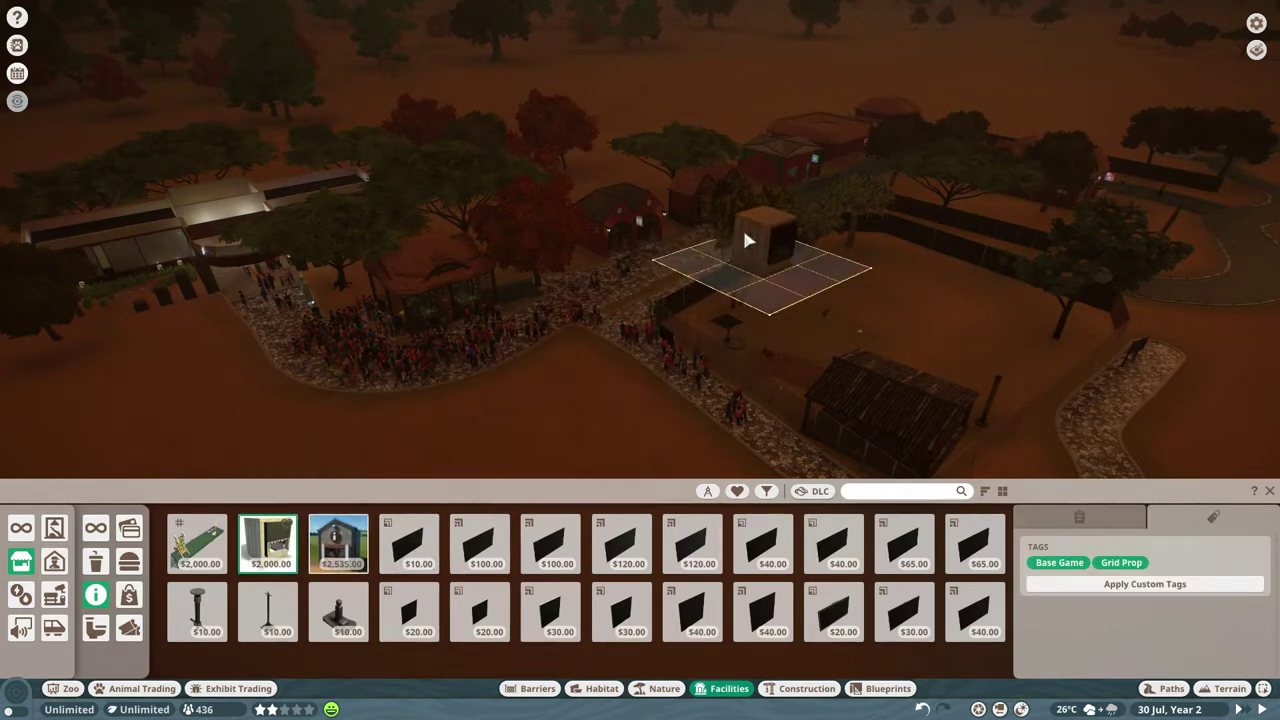
key("q")
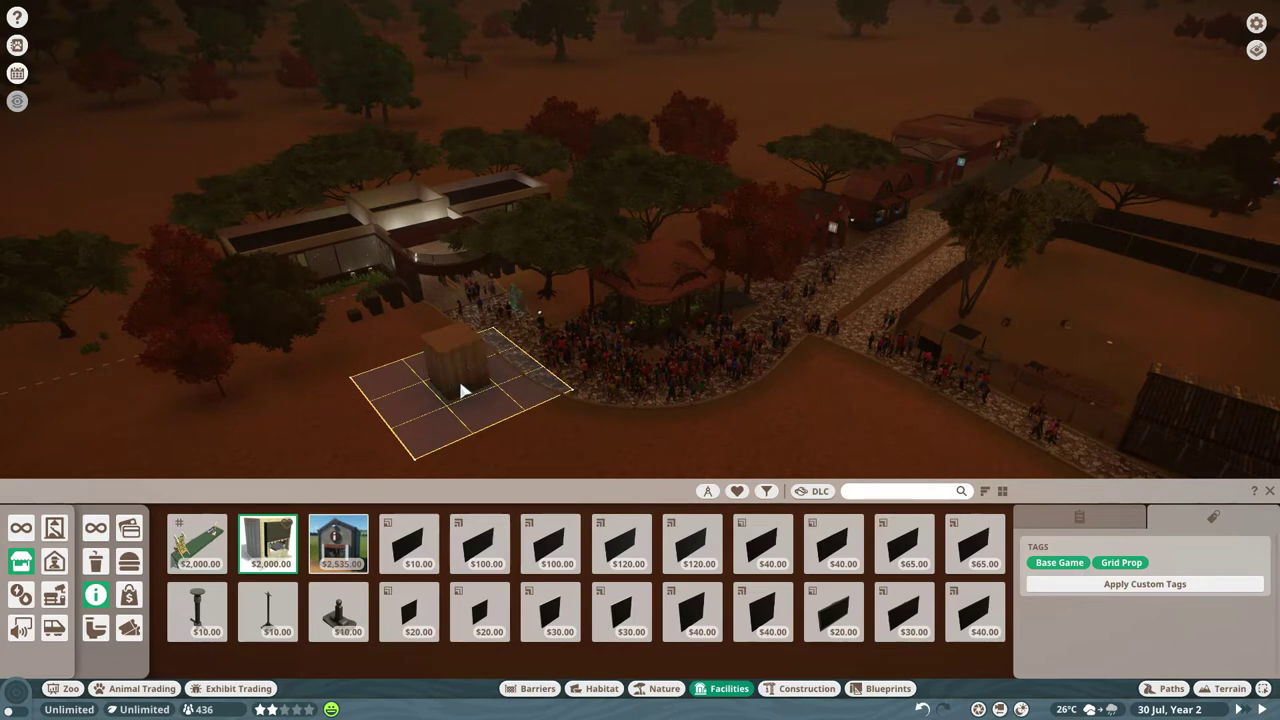
key("z")
left_click(461, 374)
scroll(327, 367, "up", 3)
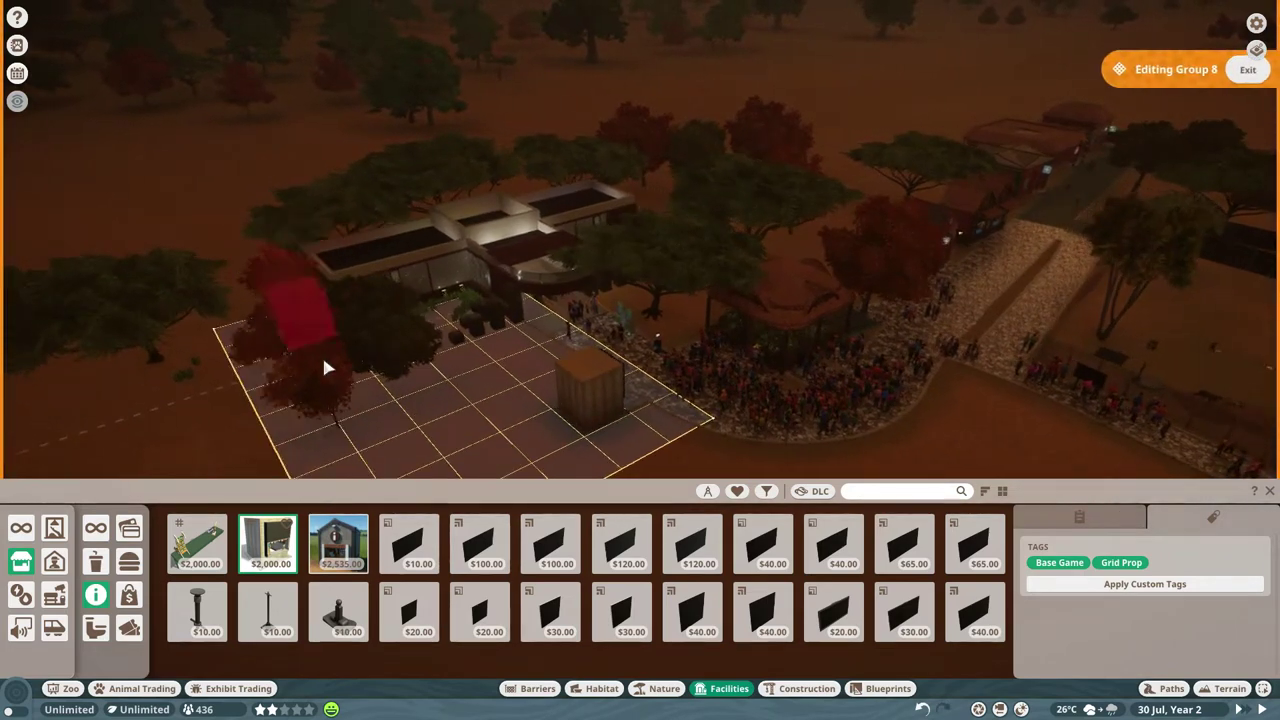
Start placing the Planet Zoo Info Shop, cancel it, and return to the shop buildings list.
left_click(339, 543)
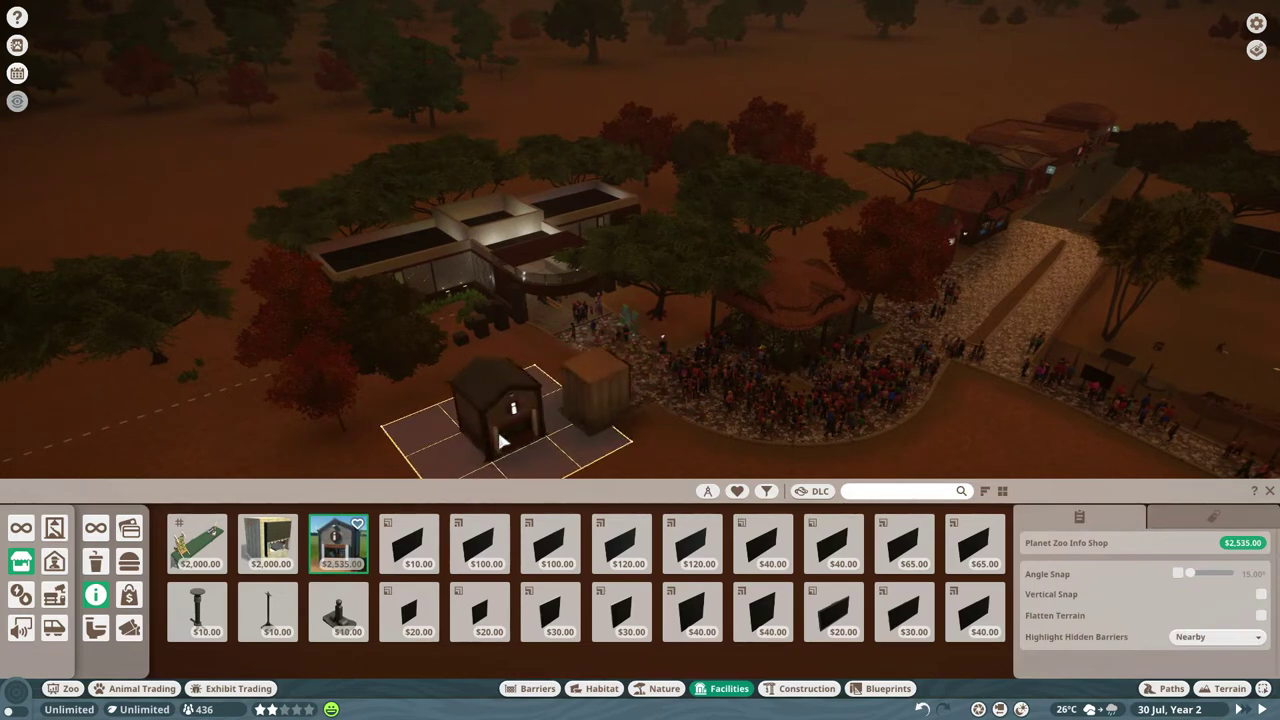
key("Escape")
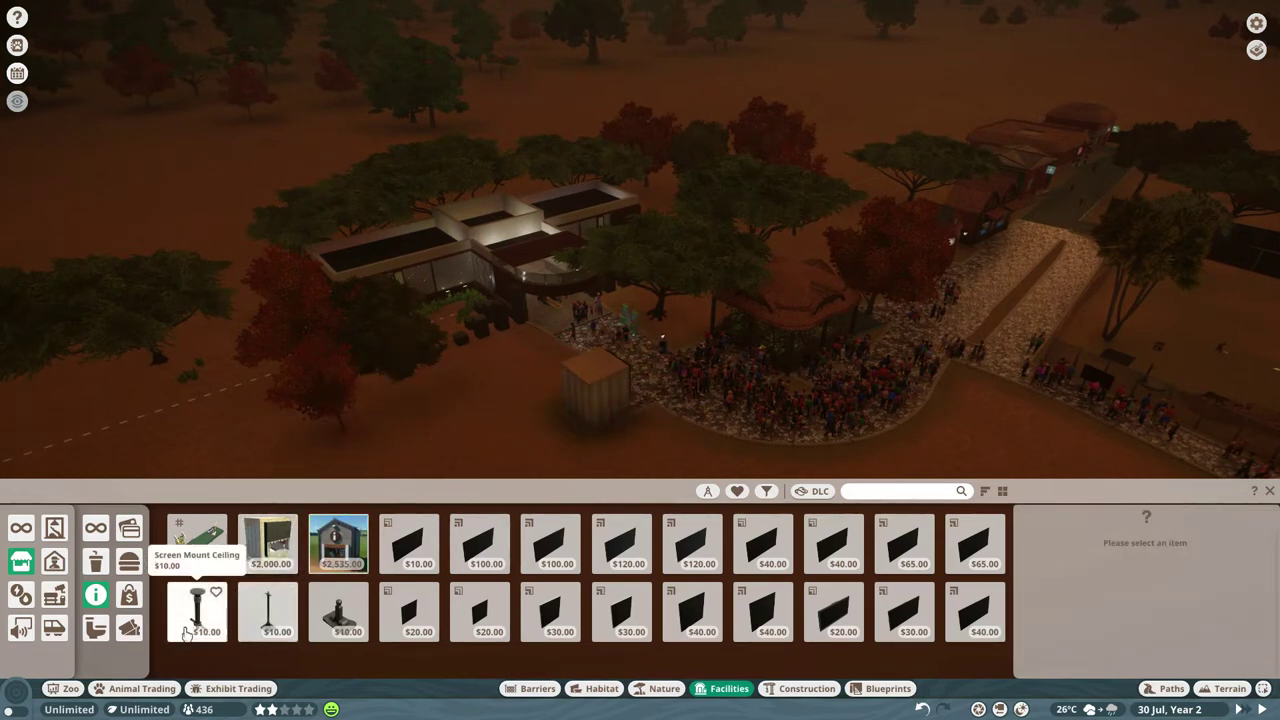
left_click(129, 597)
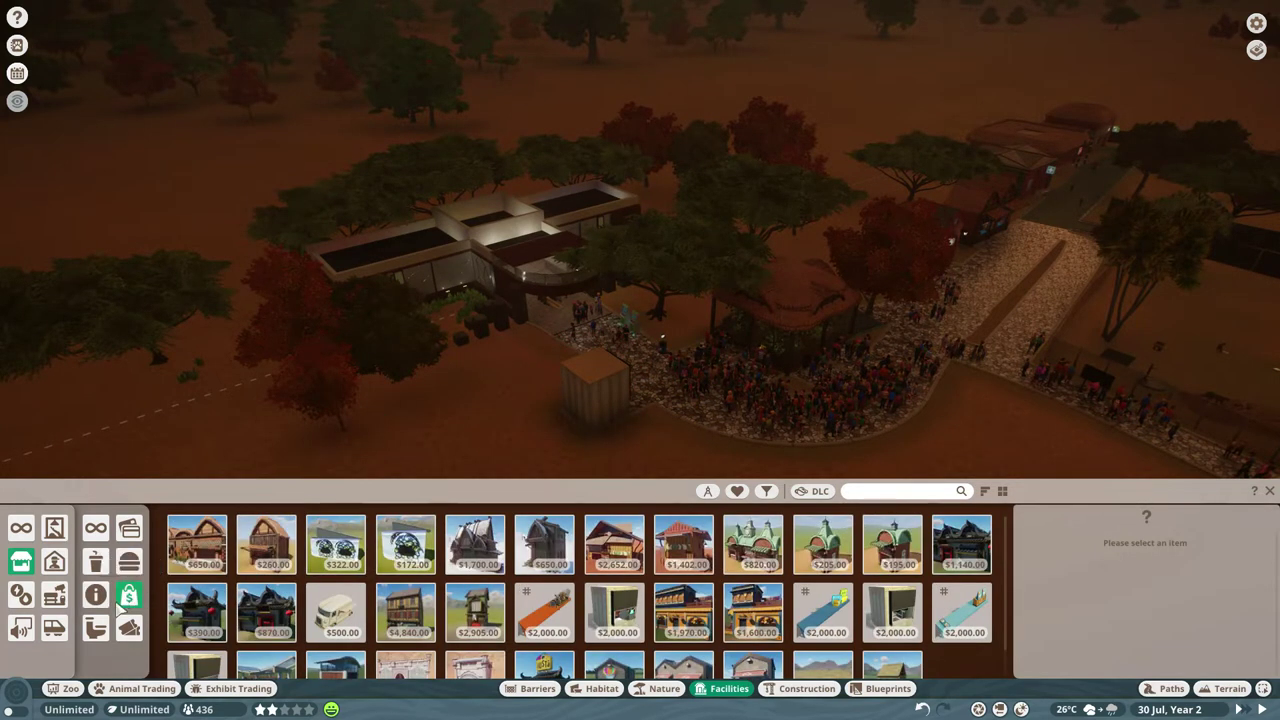
Select the stall building by the path and choose a vending machine from the food stalls.
left_click(130, 630)
left_click(129, 562)
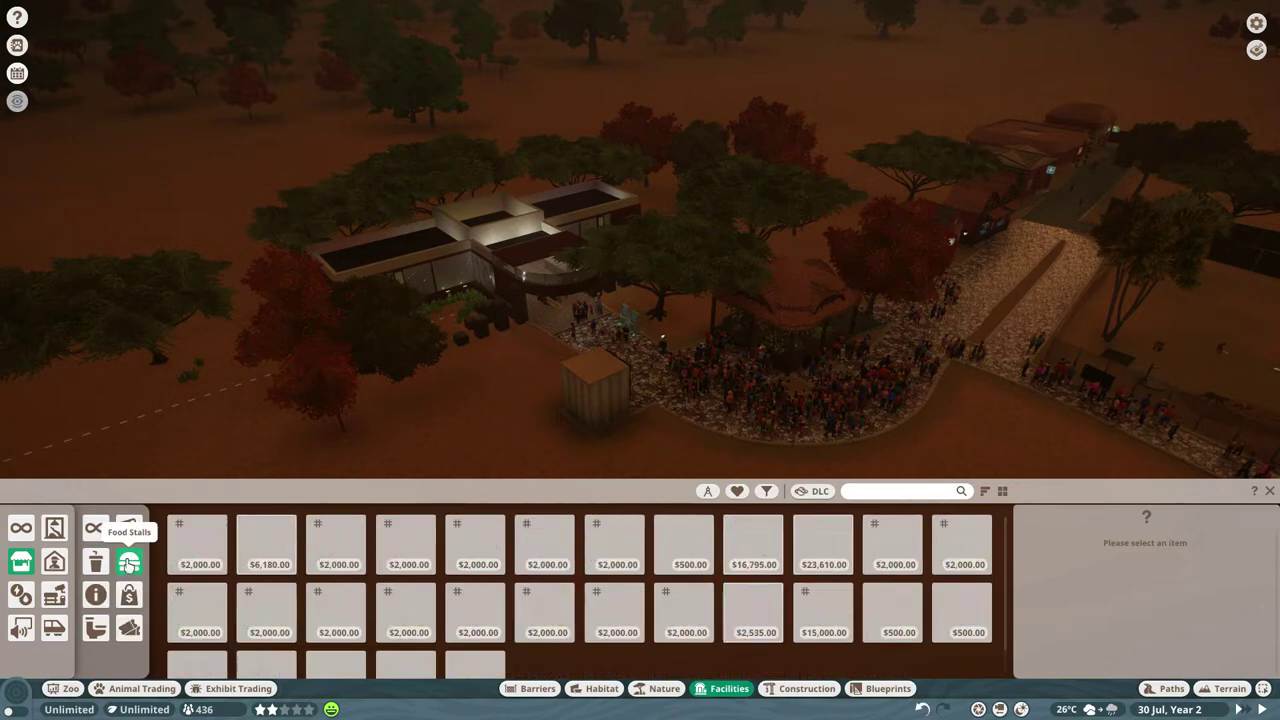
left_click_drag(750, 424, 1107, 323)
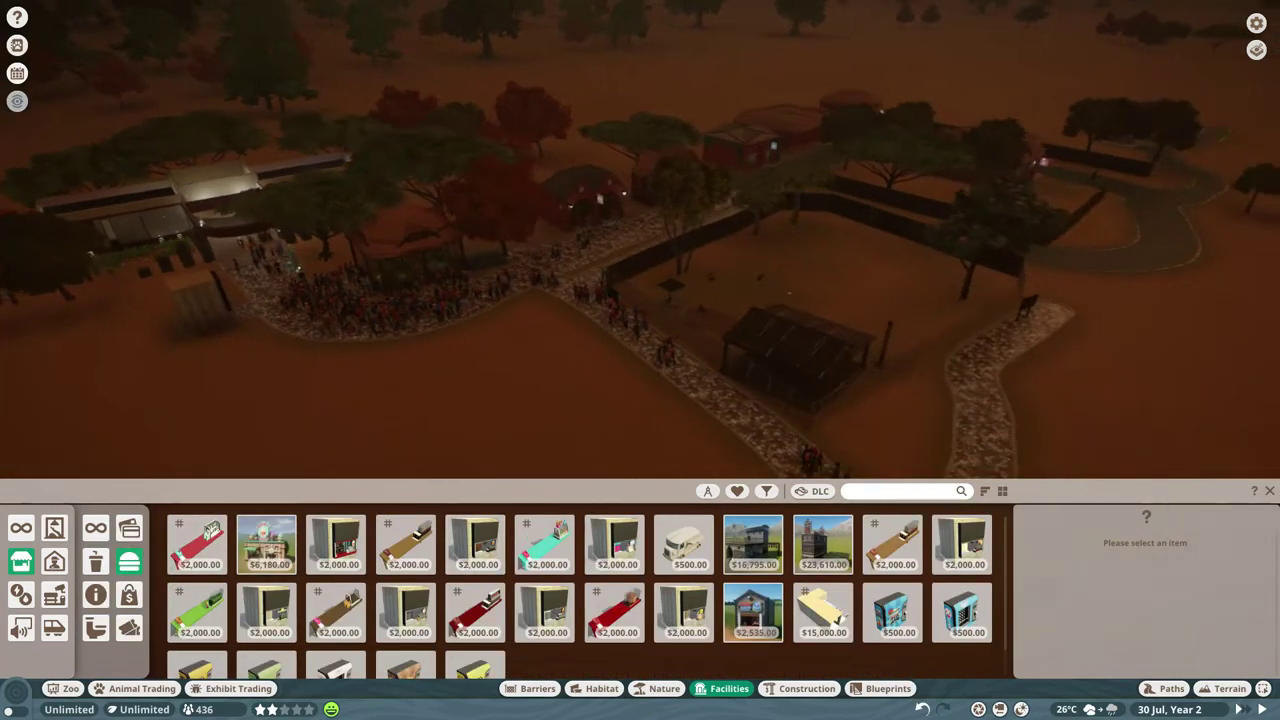
scroll(1048, 377, "up", 5)
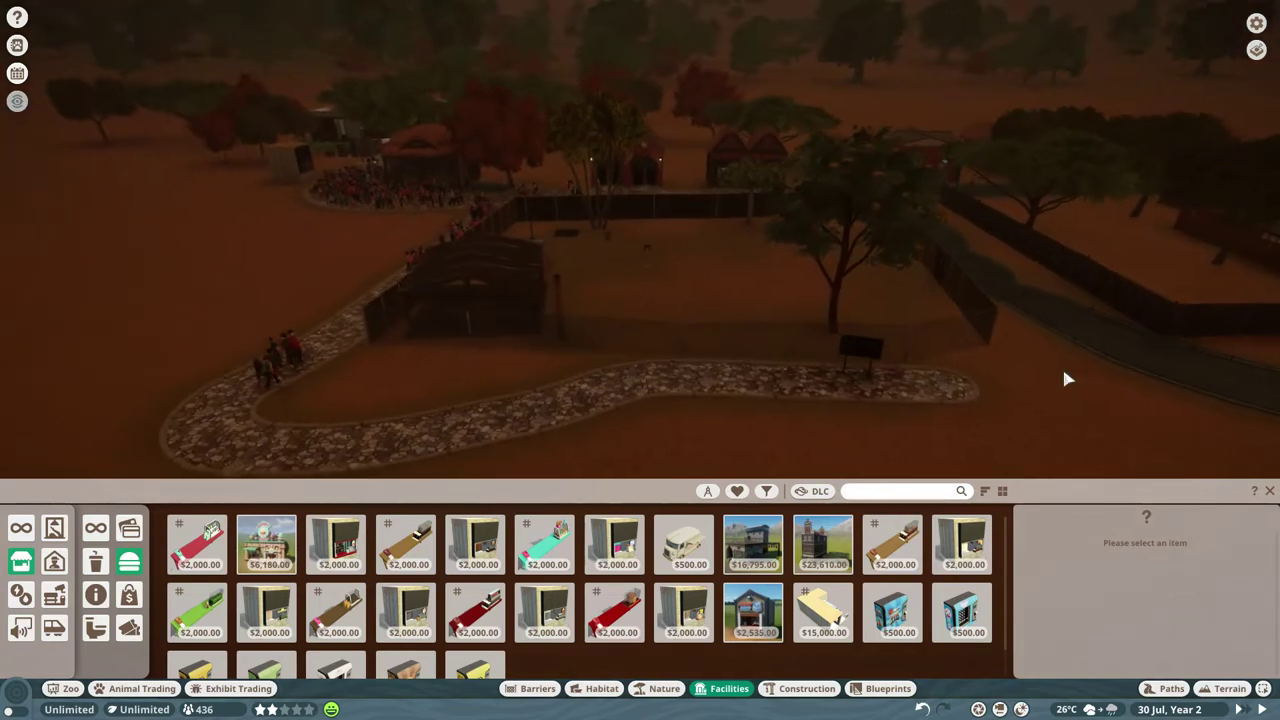
left_click(640, 386)
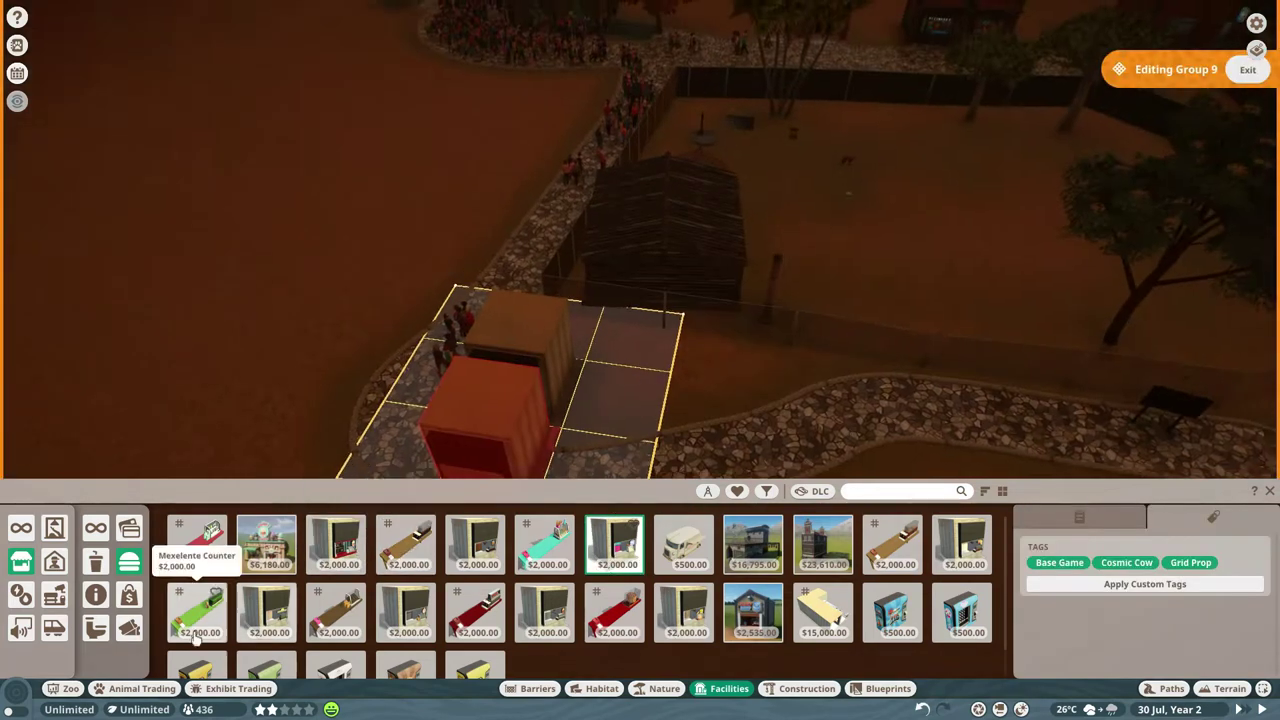
scroll(600, 580, "down", 1)
left_click(893, 605)
scroll(285, 598, "up", 1)
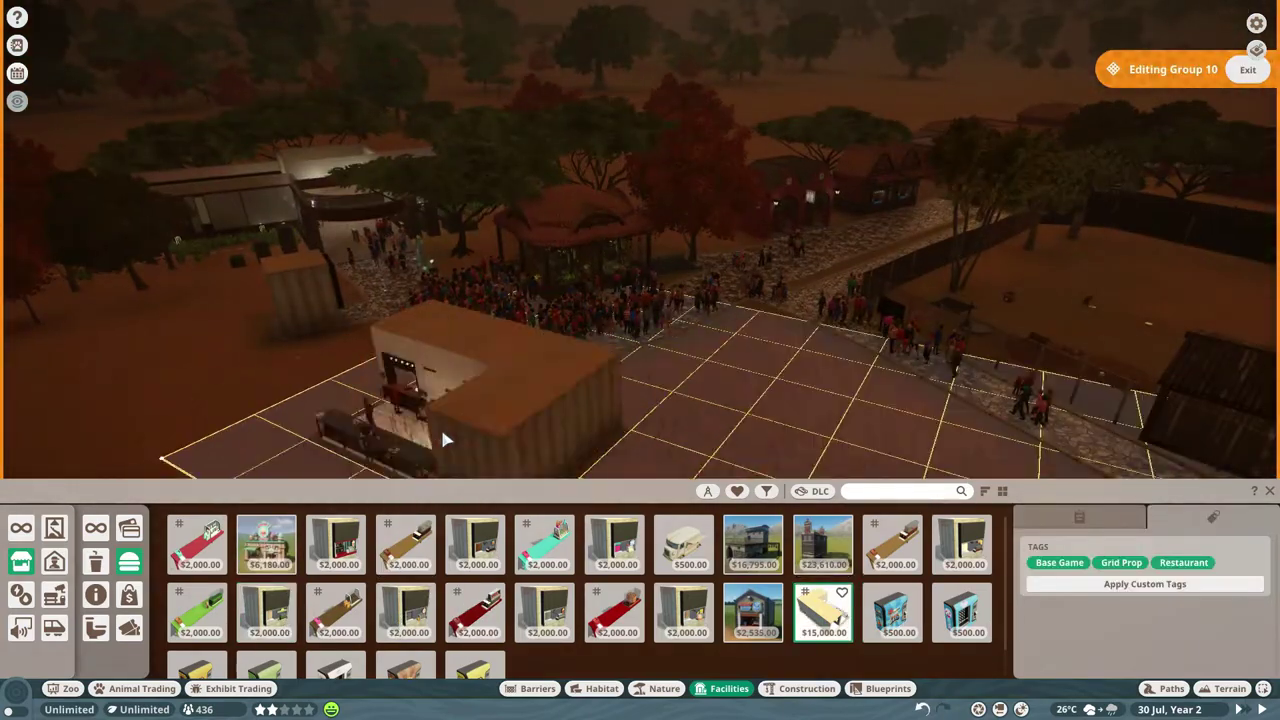
left_click_drag(440, 426, 649, 318)
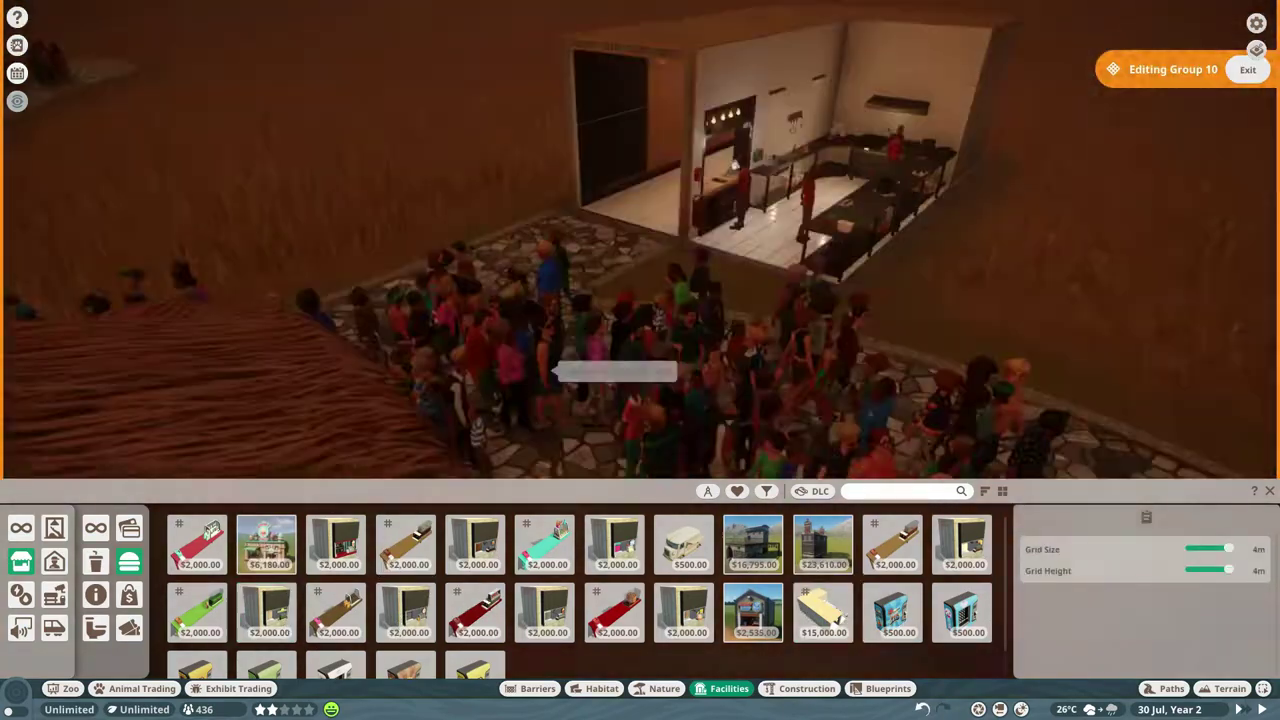
scroll(508, 652, "down", 1)
scroll(508, 652, "up", 1)
Finish editing the stall group and demolish the Restaurant 1 building.
left_click(822, 544)
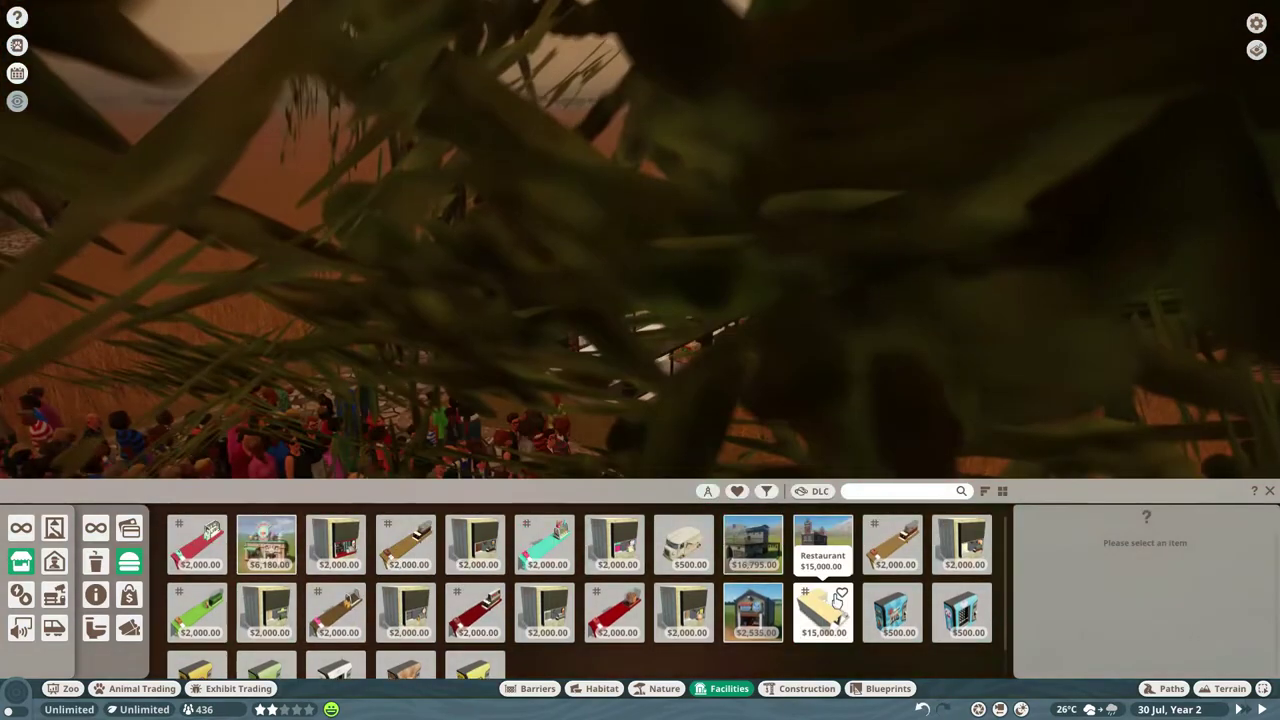
scroll(568, 374, "down", 5)
left_click(871, 106)
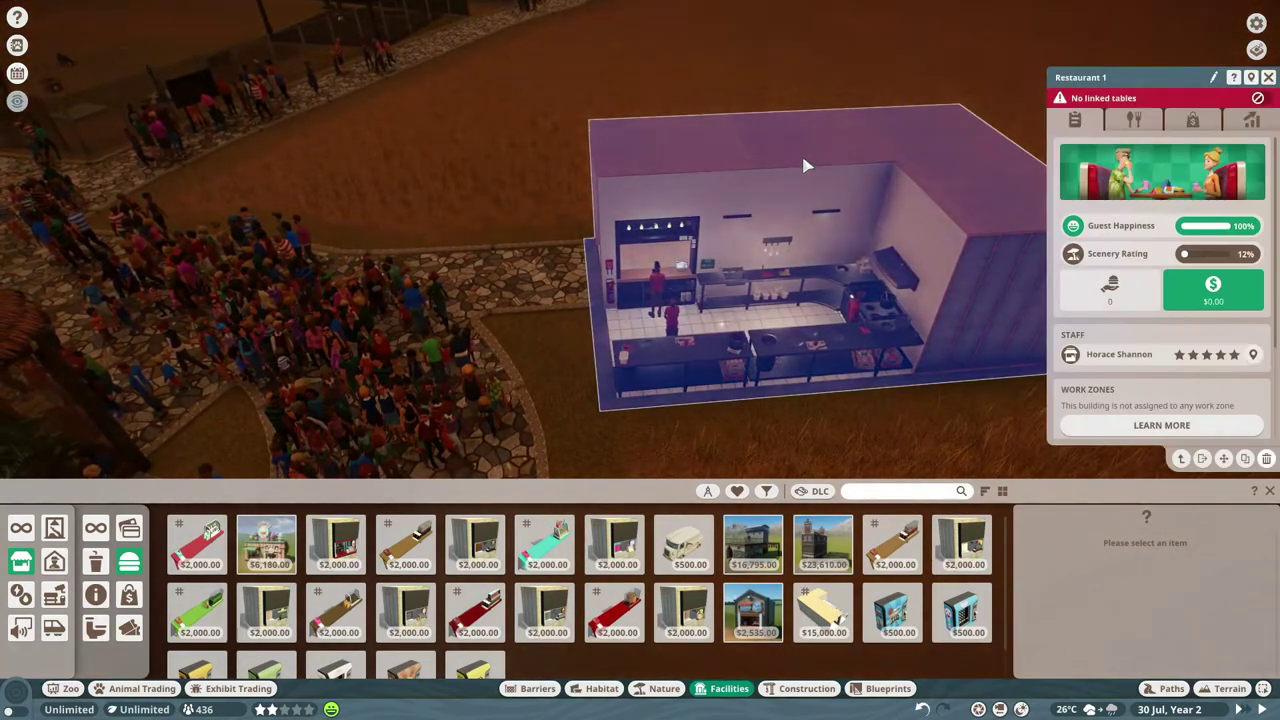
key("Delete")
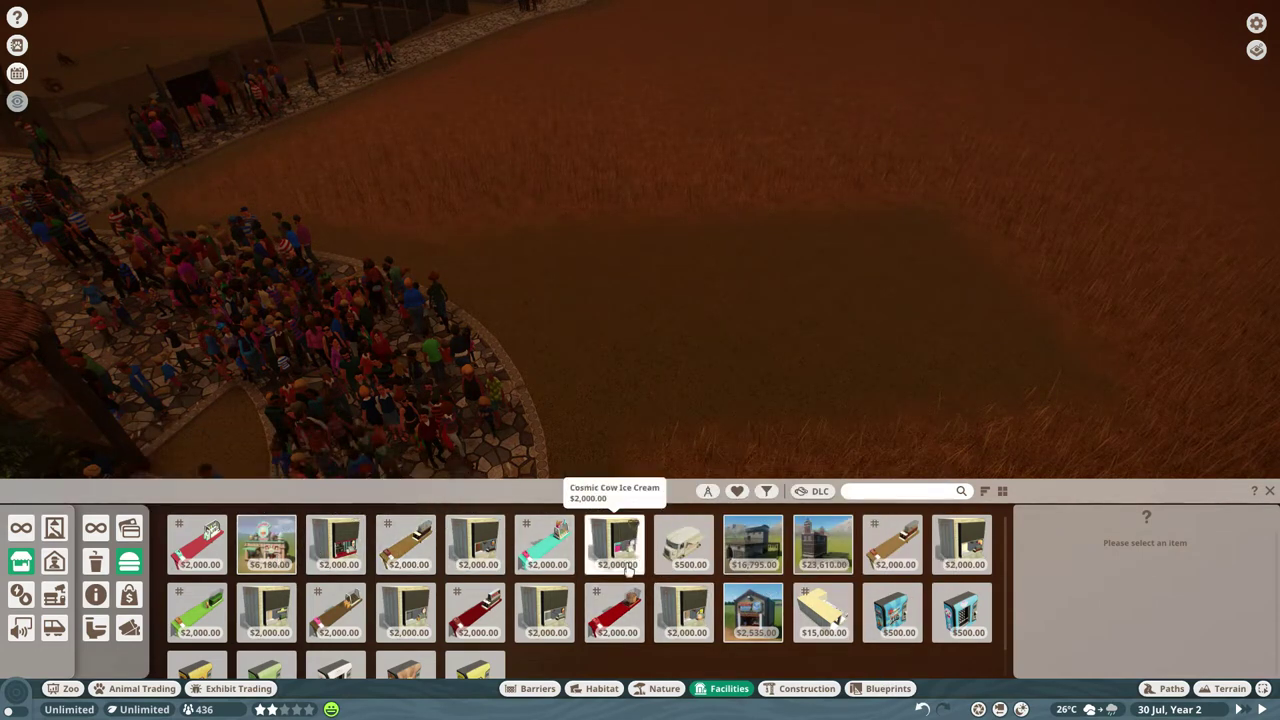
Place a building beside the brick shop and select the Cosmic Cow milkshake stall.
left_click(753, 545)
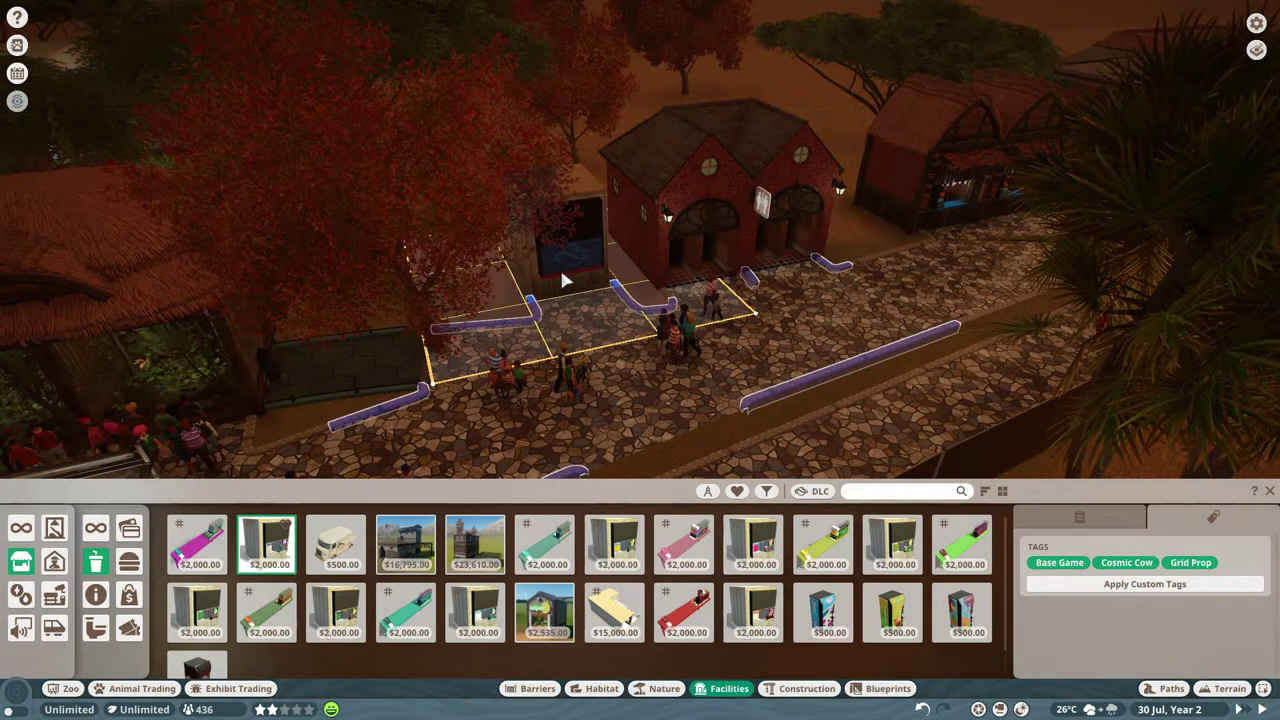
left_click(563, 280)
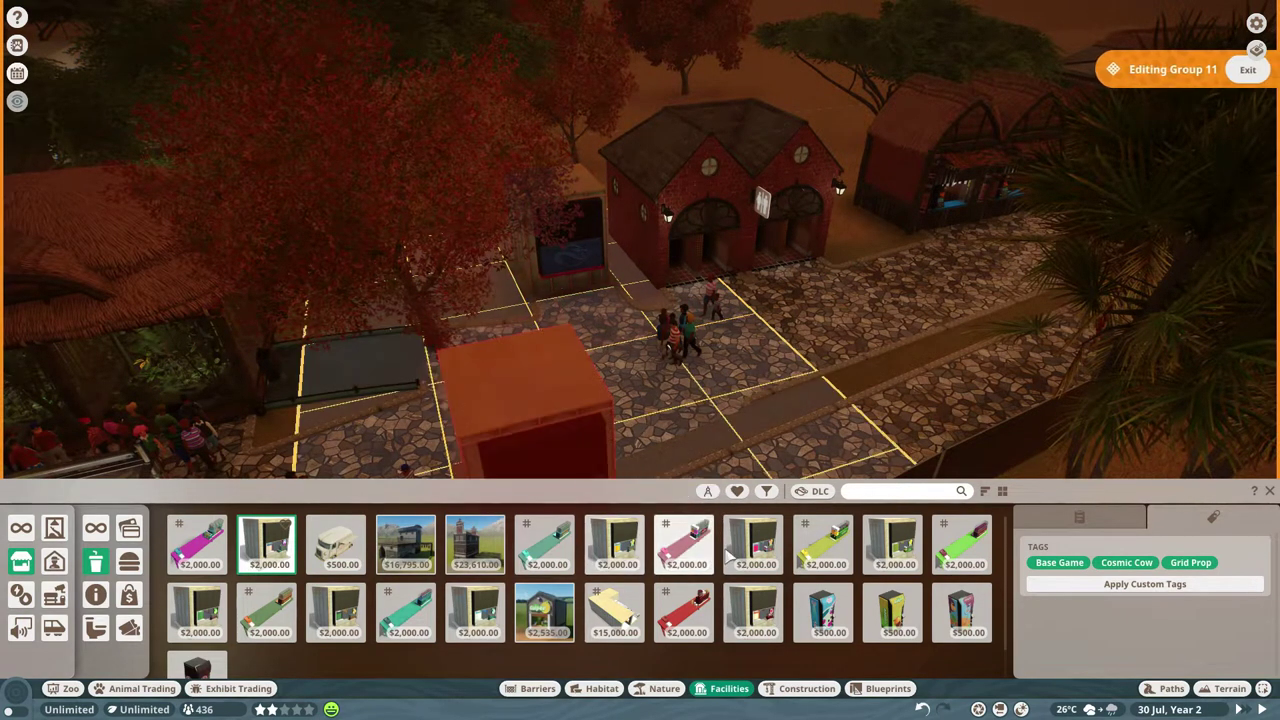
left_click(584, 291)
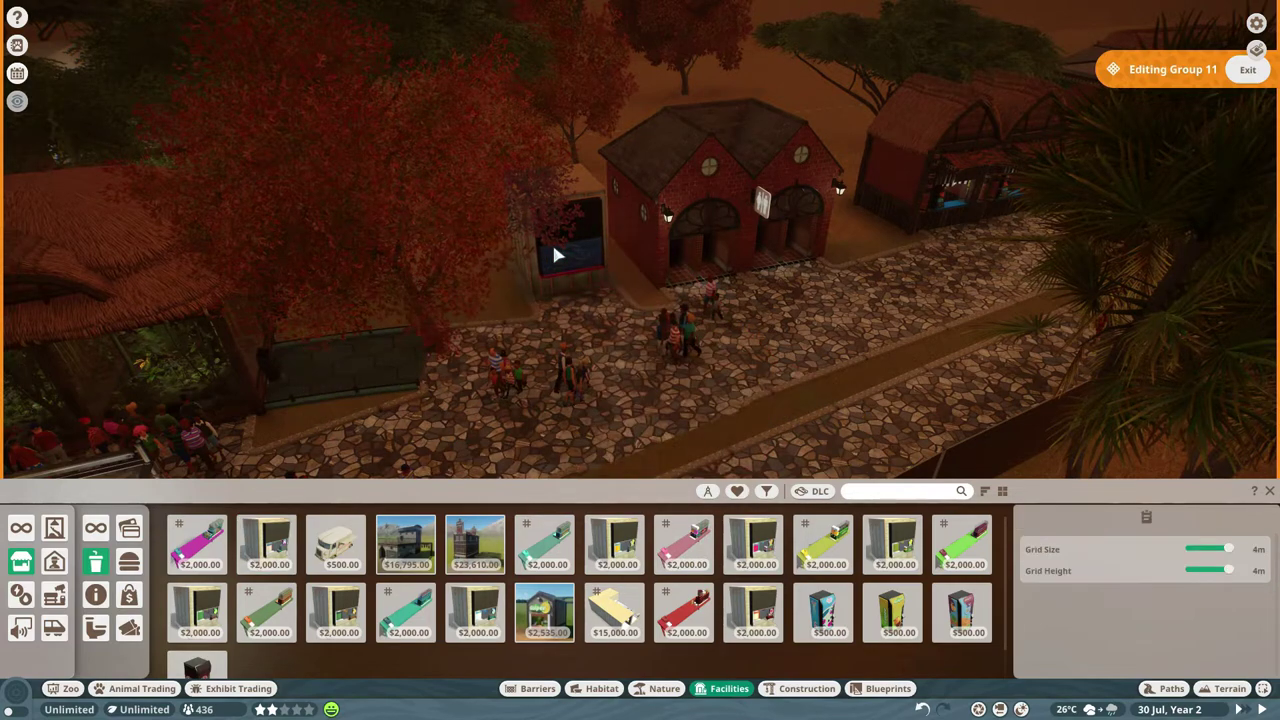
left_click(552, 241)
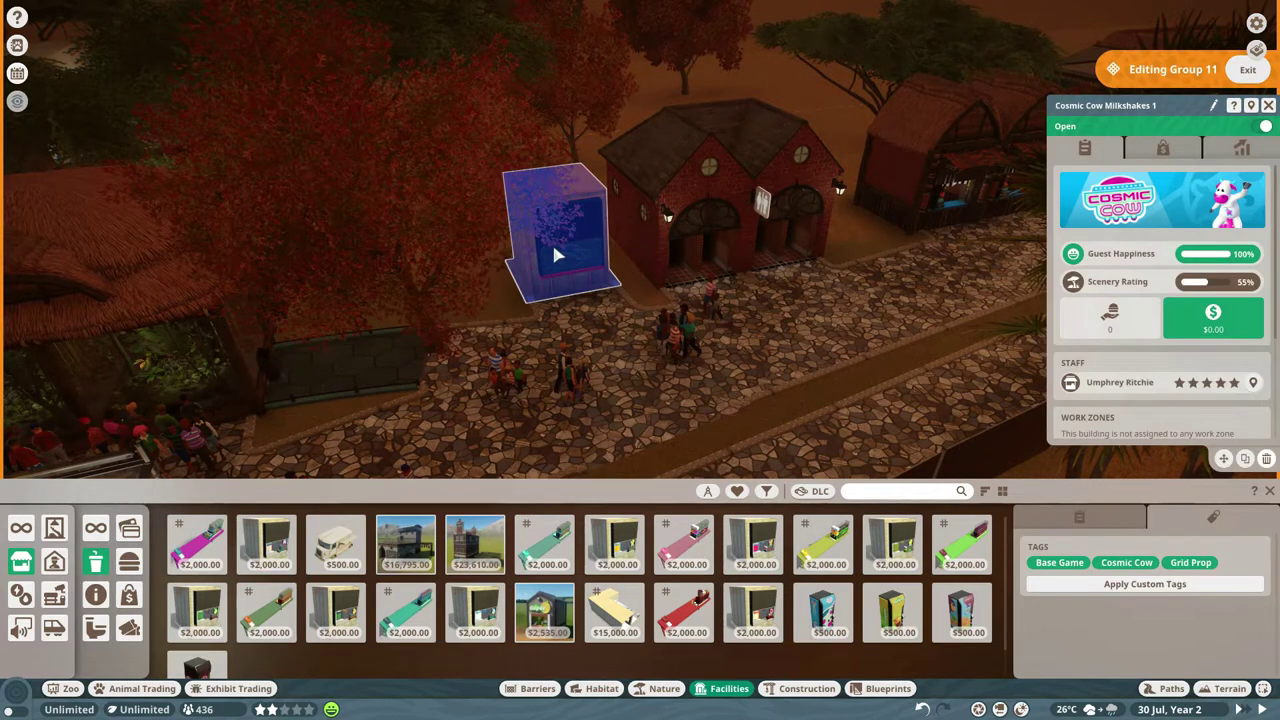
Delete the Cosmic Cow stall and place a Gulpee Soda kiosk near the brick building.
key("Delete")
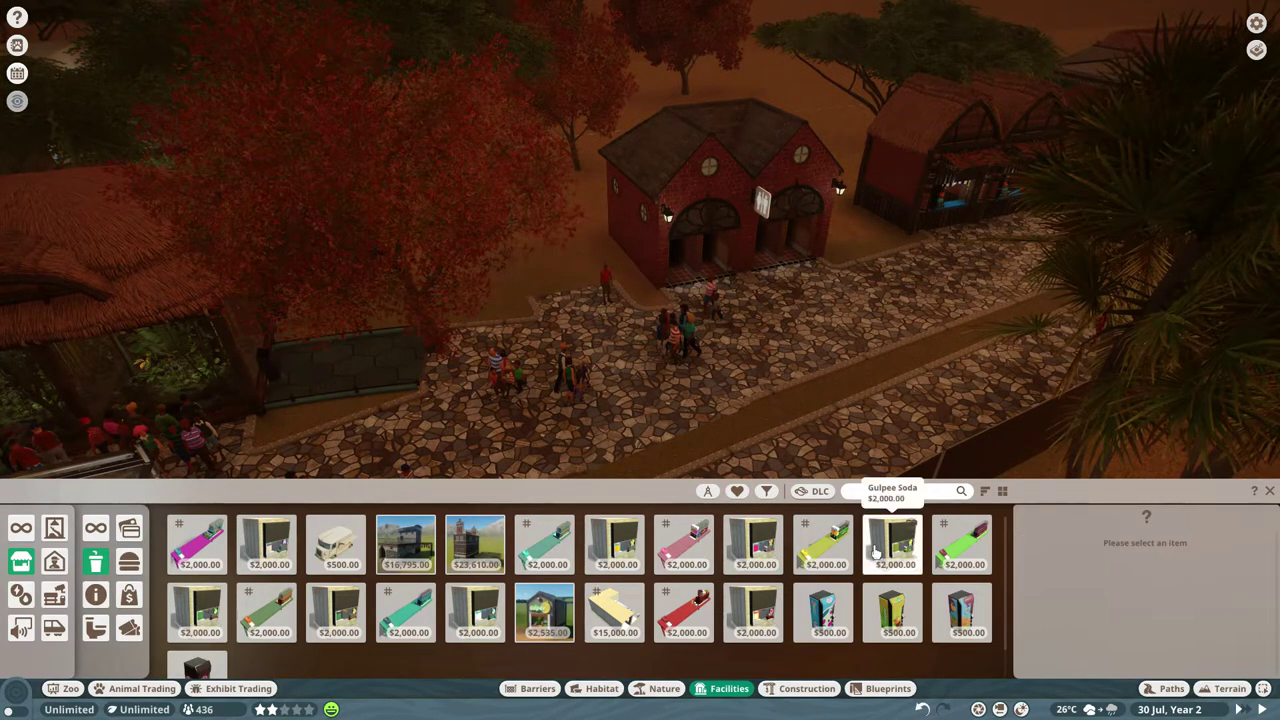
left_click(740, 548)
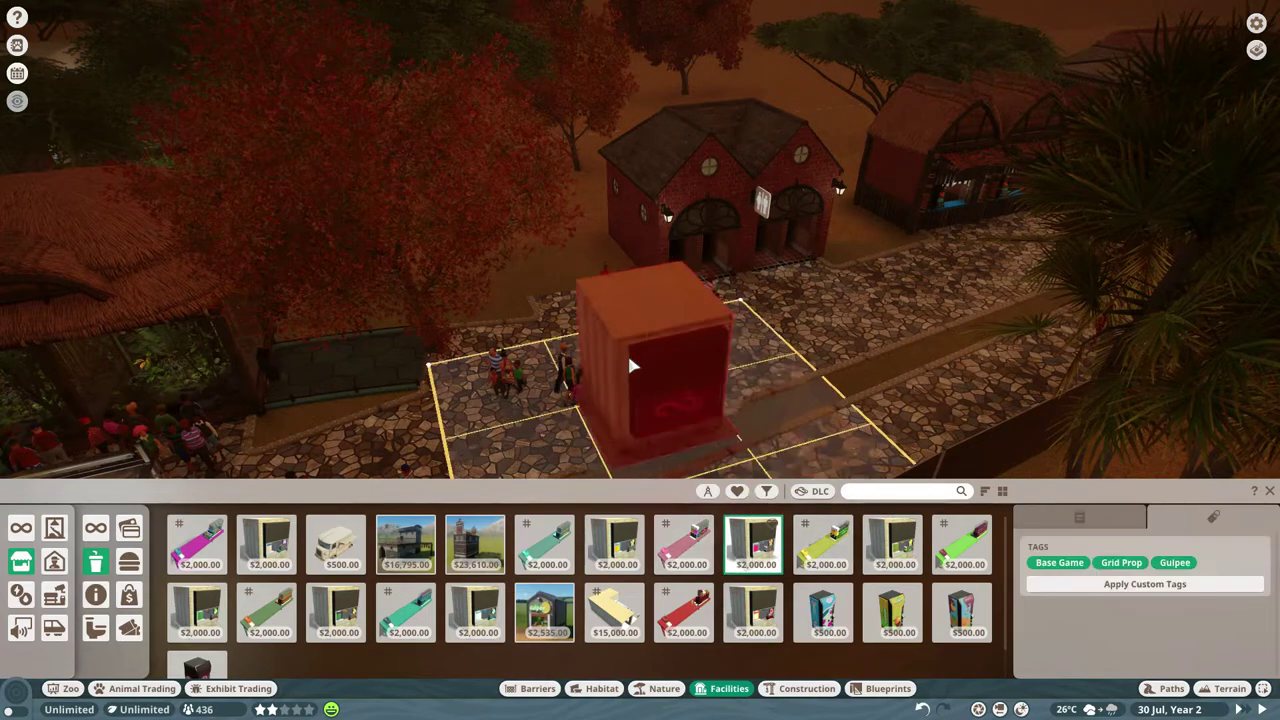
left_click(560, 270)
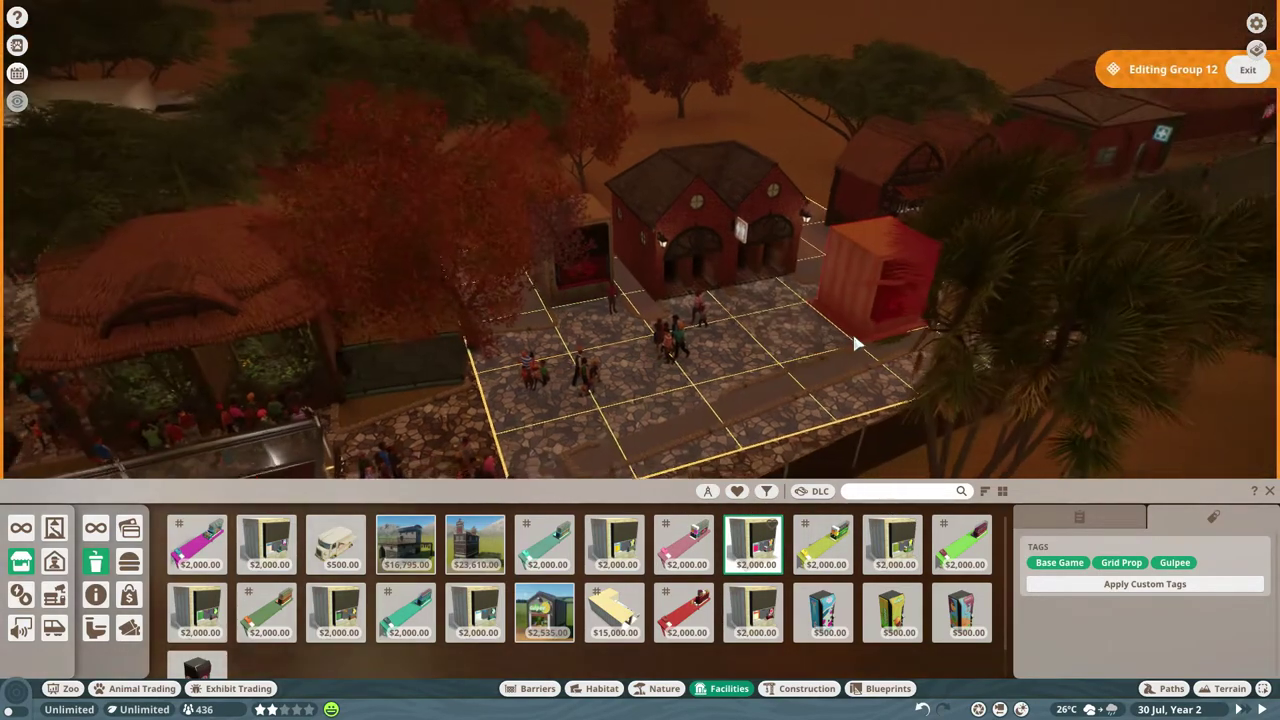
scroll(640, 300, "down", 5)
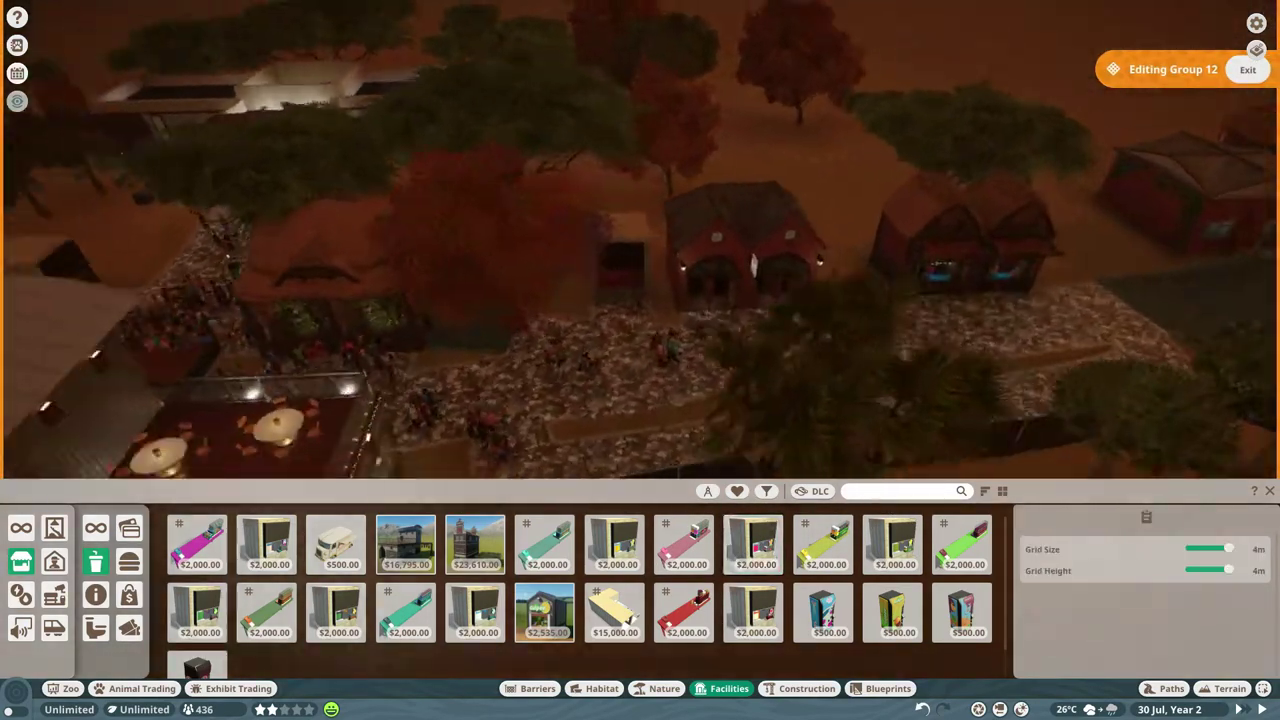
scroll(686, 351, "up", 5)
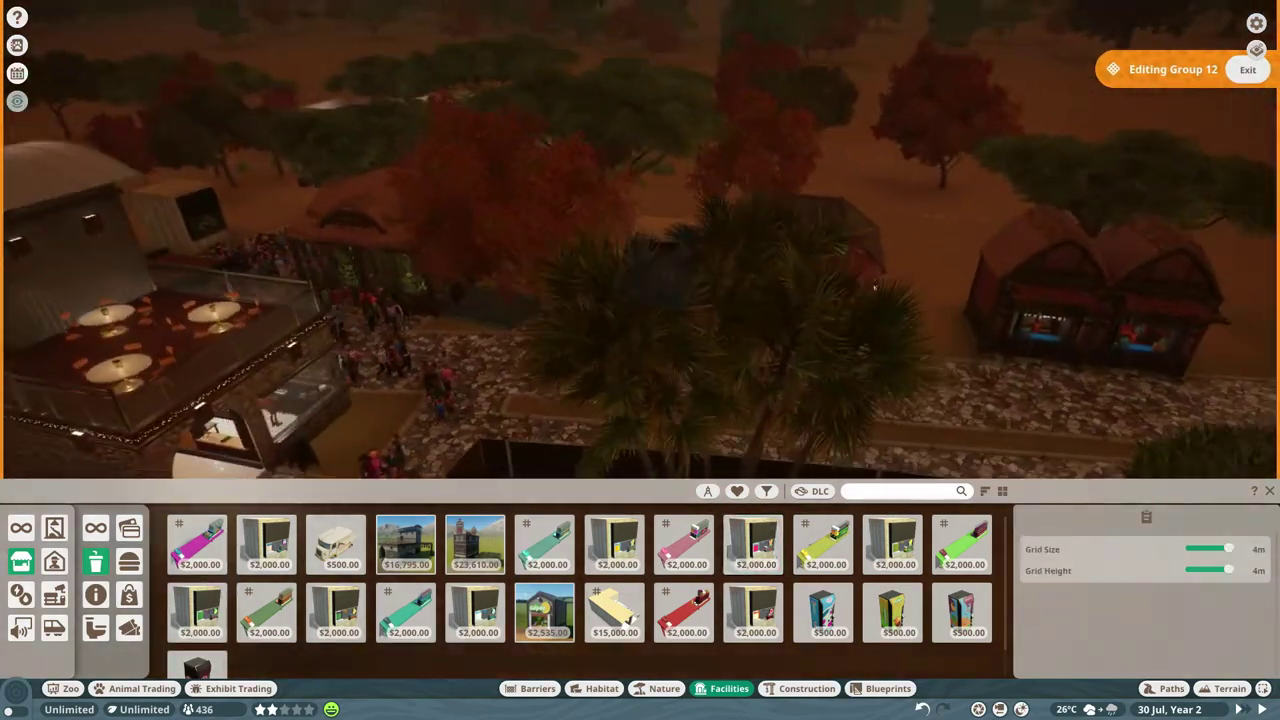
scroll(693, 353, "down", 5)
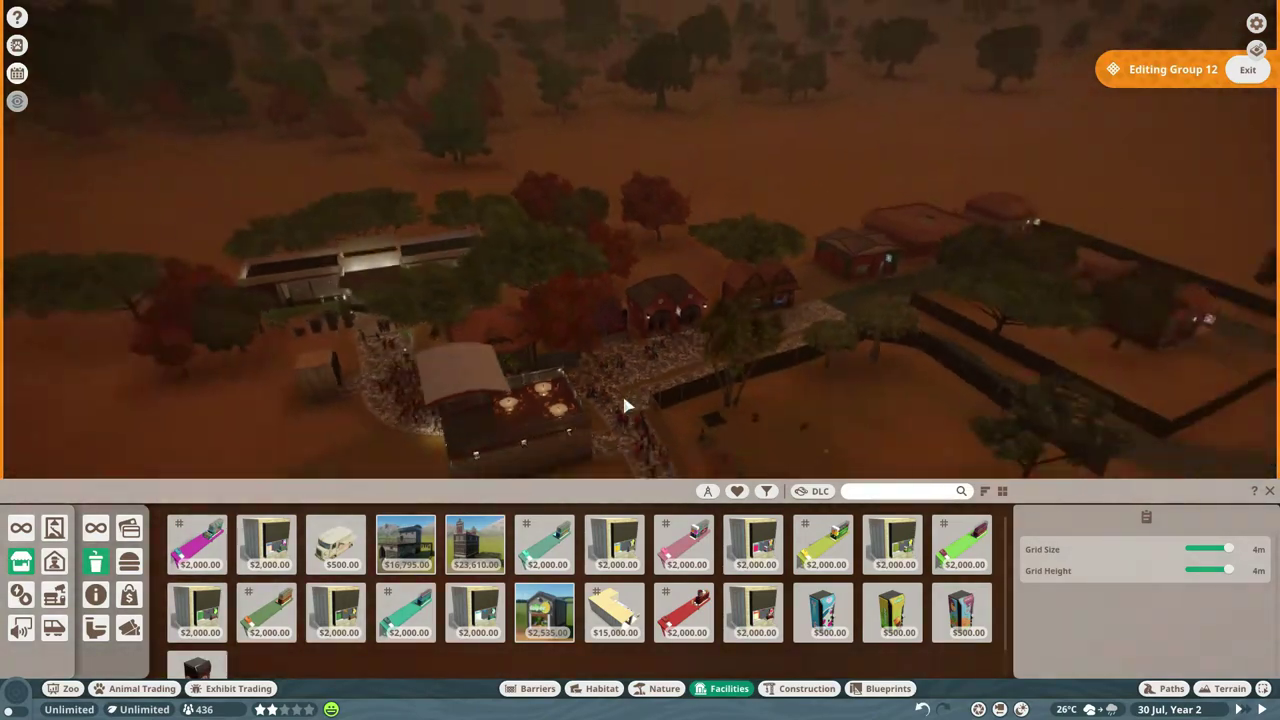
scroll(622, 392, "down", 5)
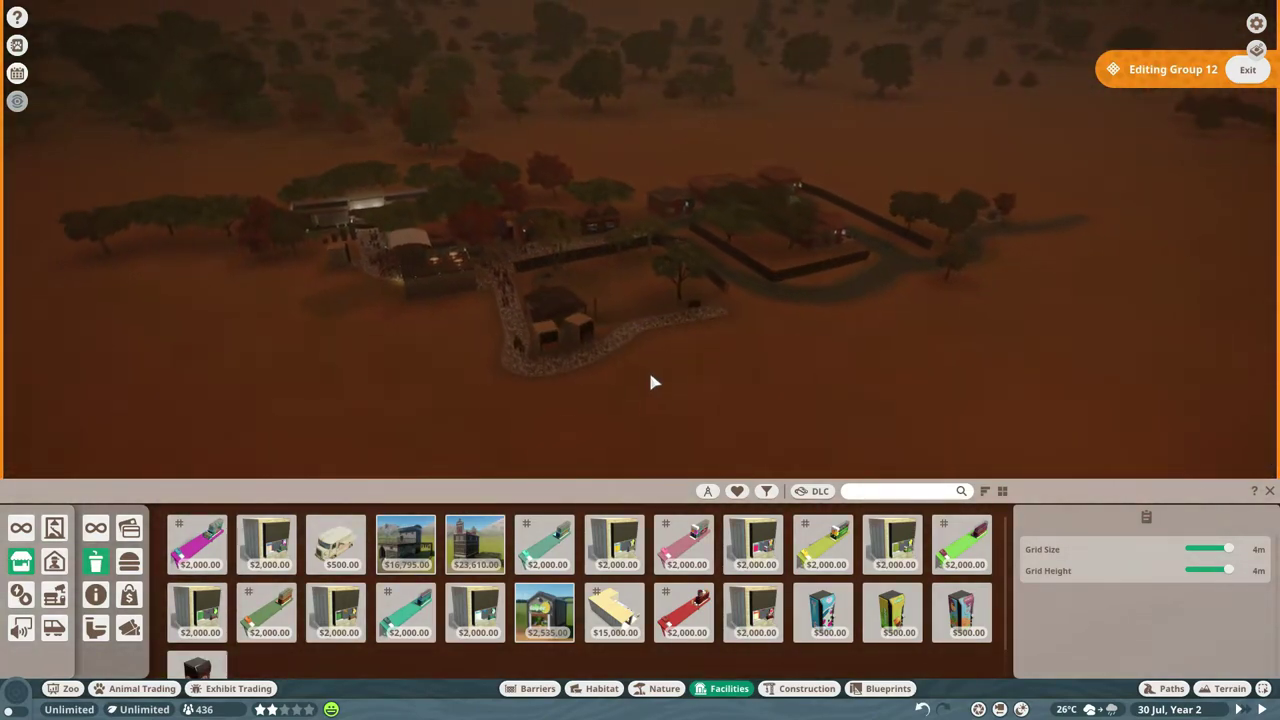
scroll(658, 391, "up", 4)
scroll(570, 380, "up", 4)
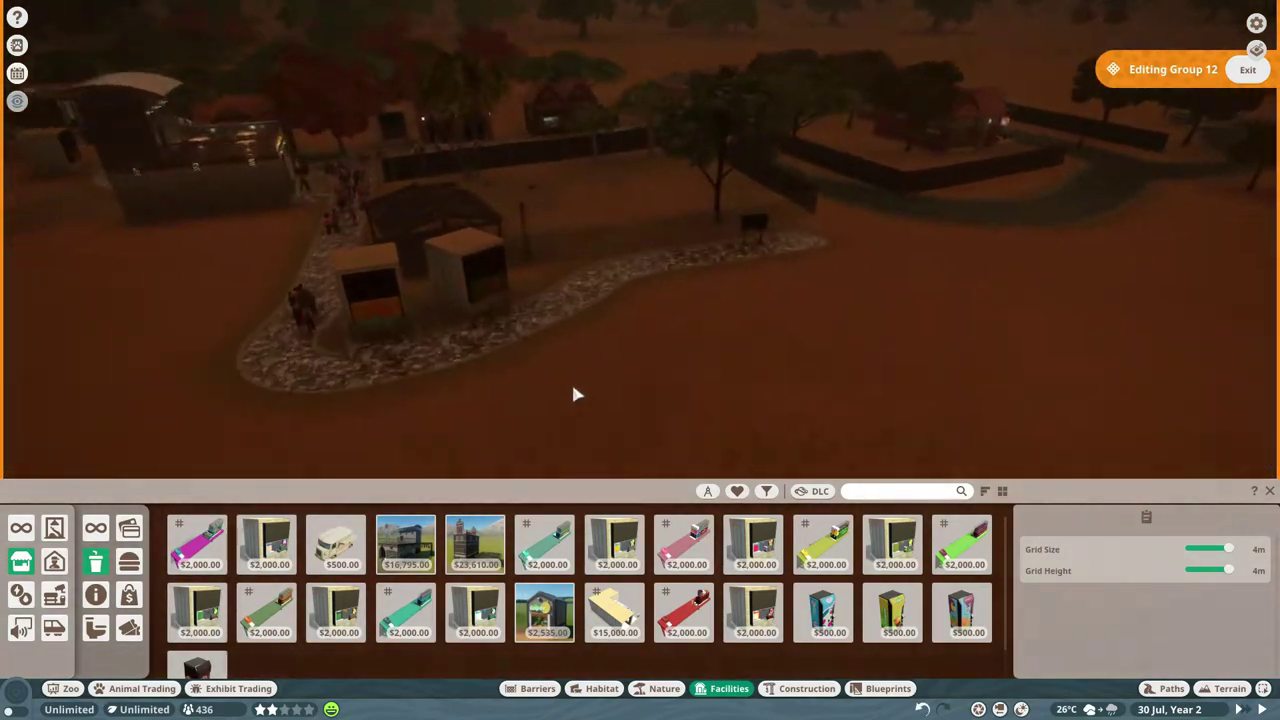
scroll(570, 380, "up", 4)
scroll(872, 247, "up", 3)
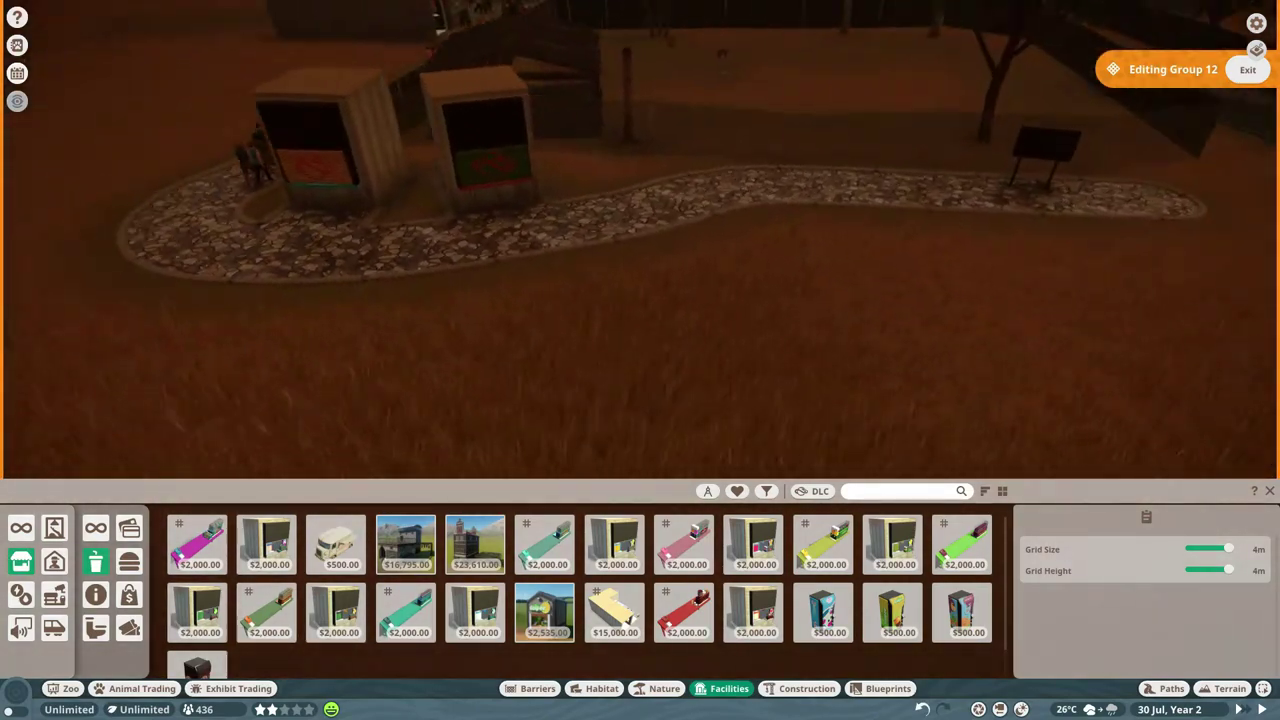
scroll(640, 300, "up", 3)
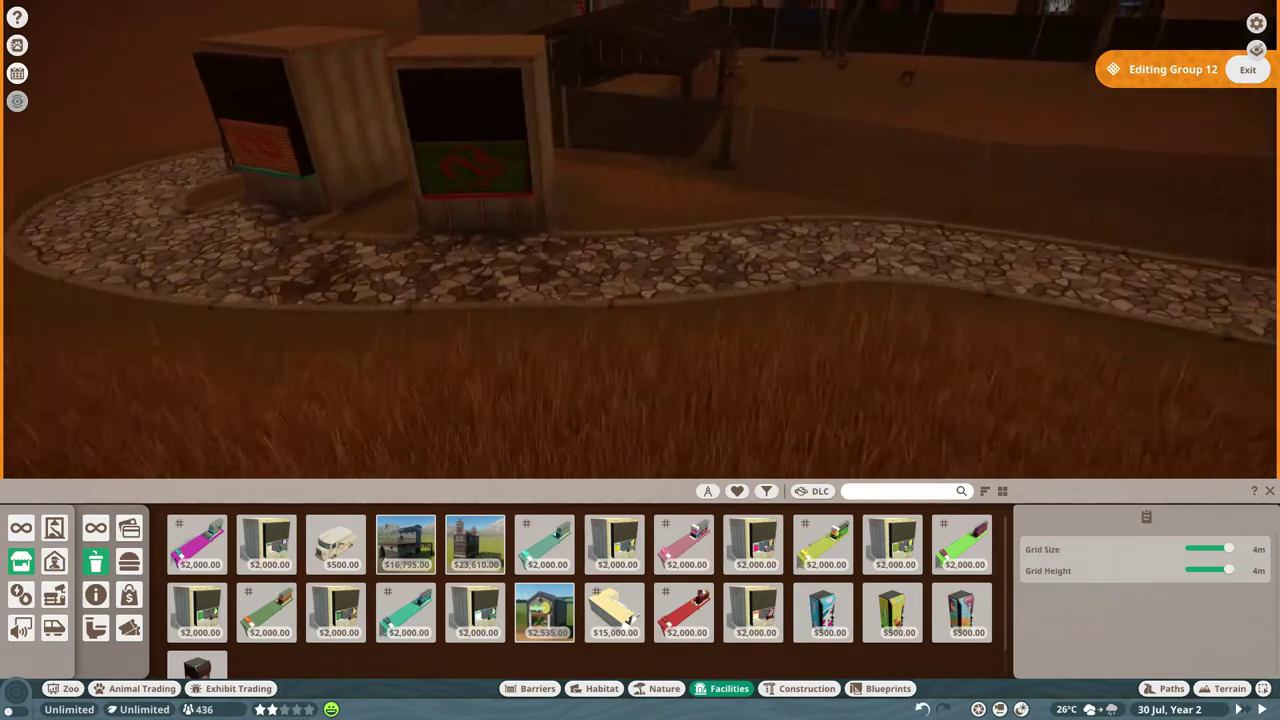
Place a food-stall vending machine near the two kiosks, then select a bin to place.
left_click_drag(640, 300, 800, 300)
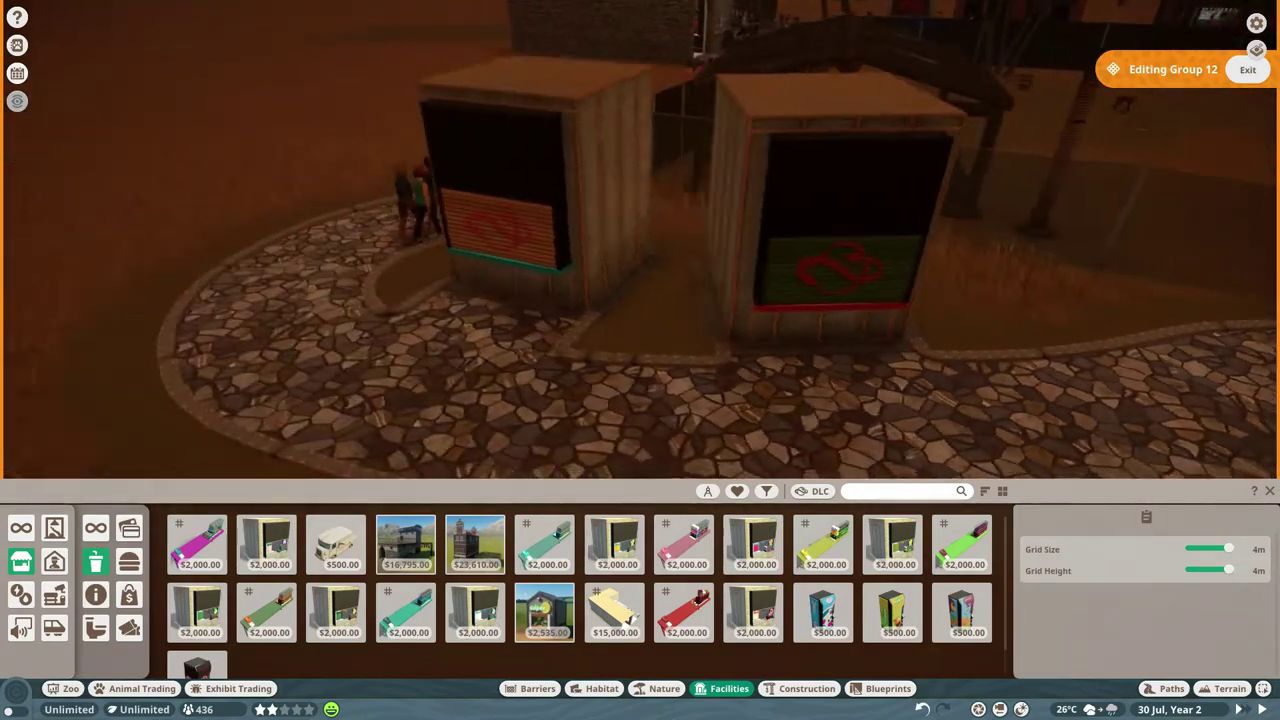
left_click_drag(500, 250, 886, 200)
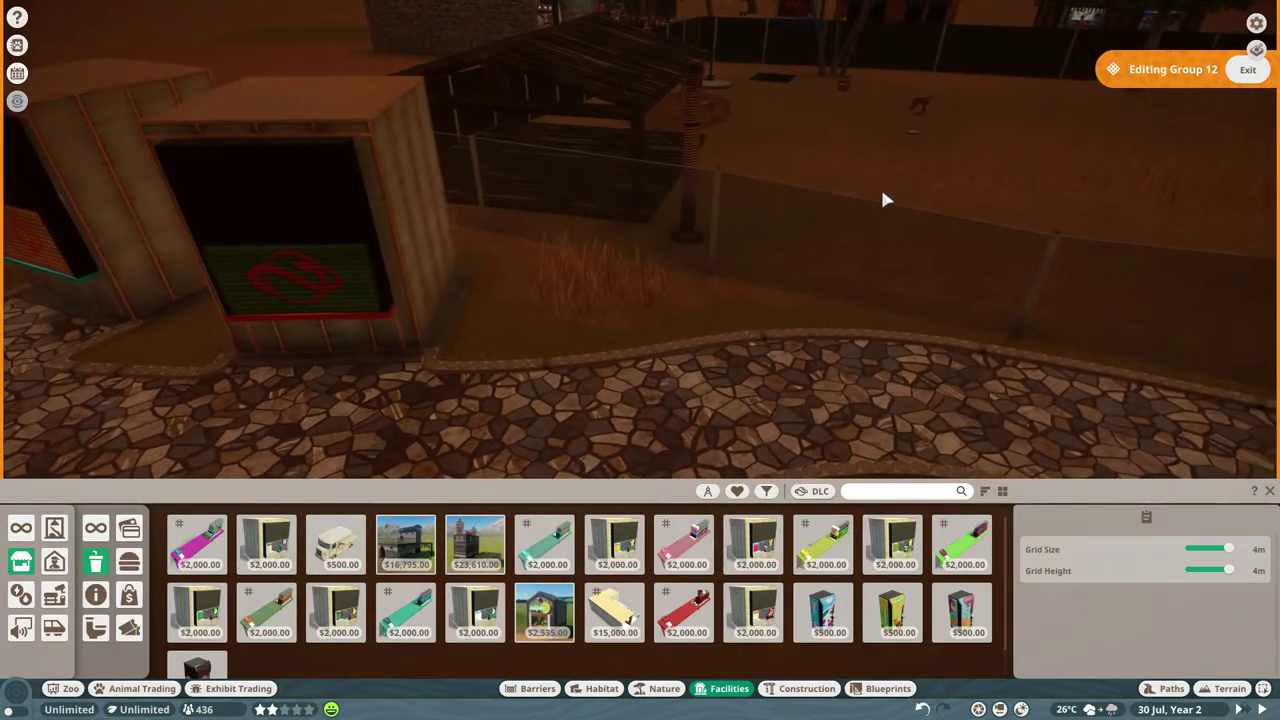
scroll(550, 357, "down", 4)
scroll(550, 357, "down", 4)
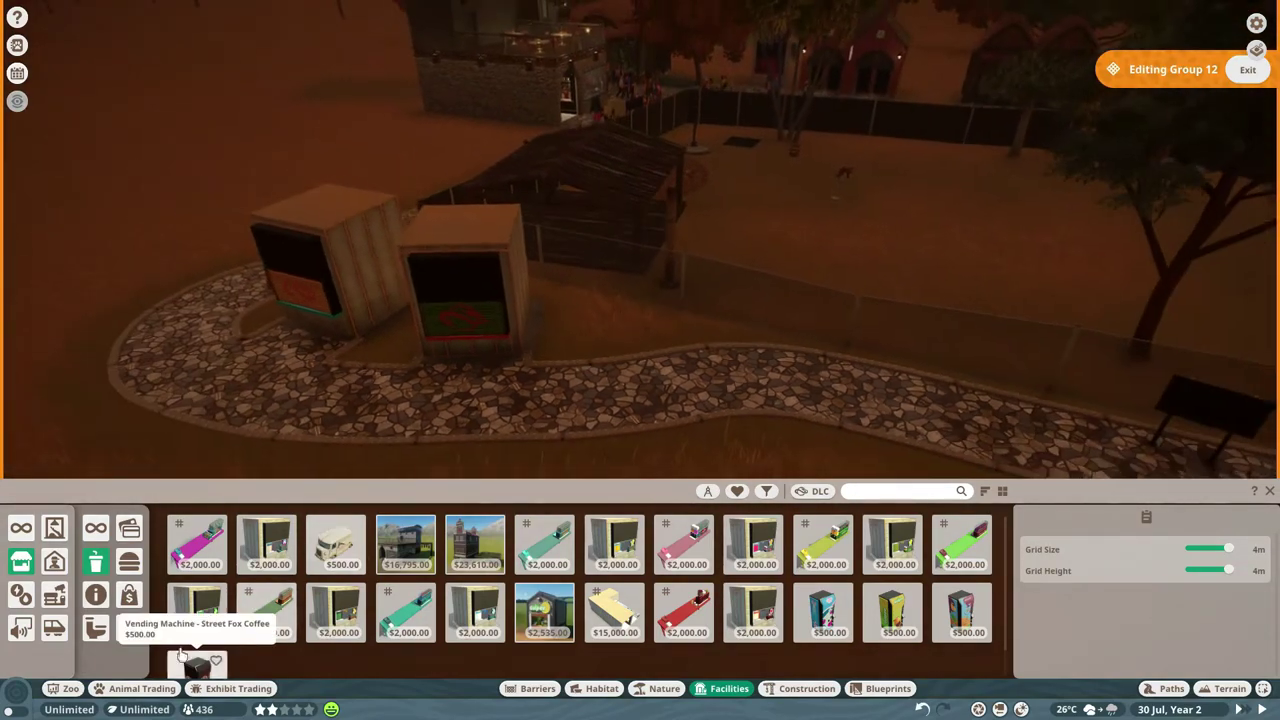
scroll(550, 357, "down", 2)
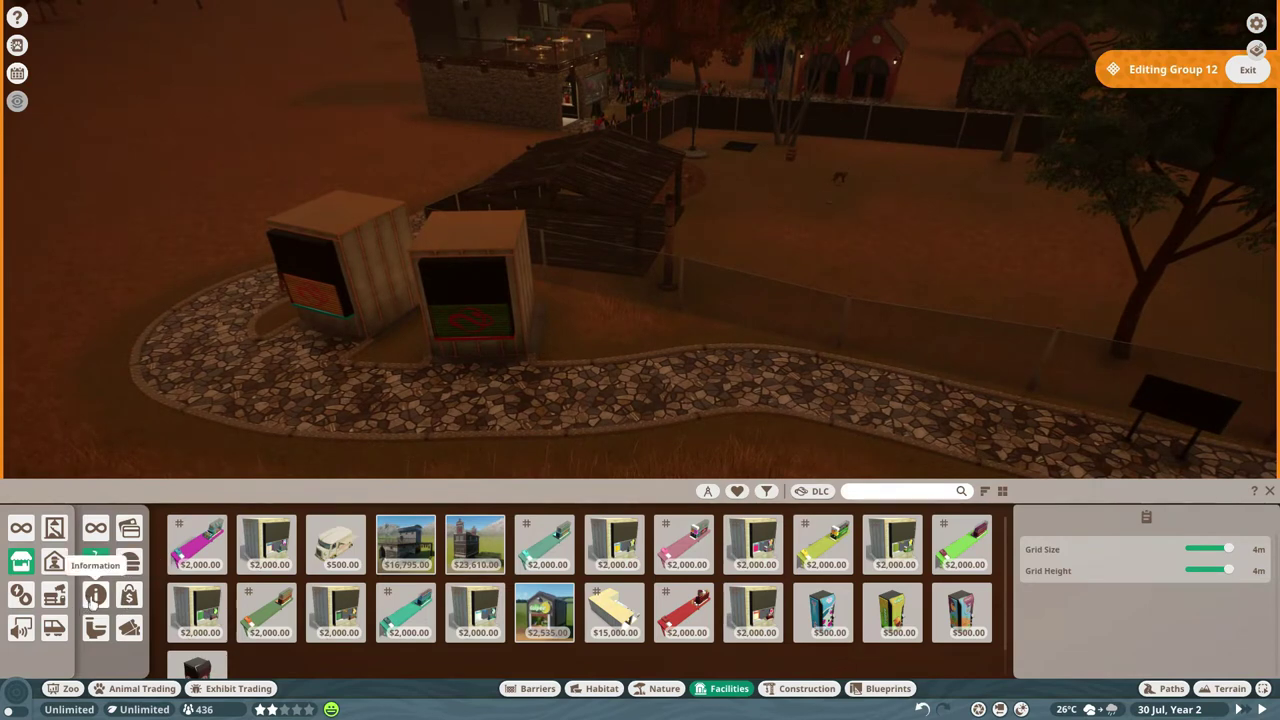
left_click(128, 565)
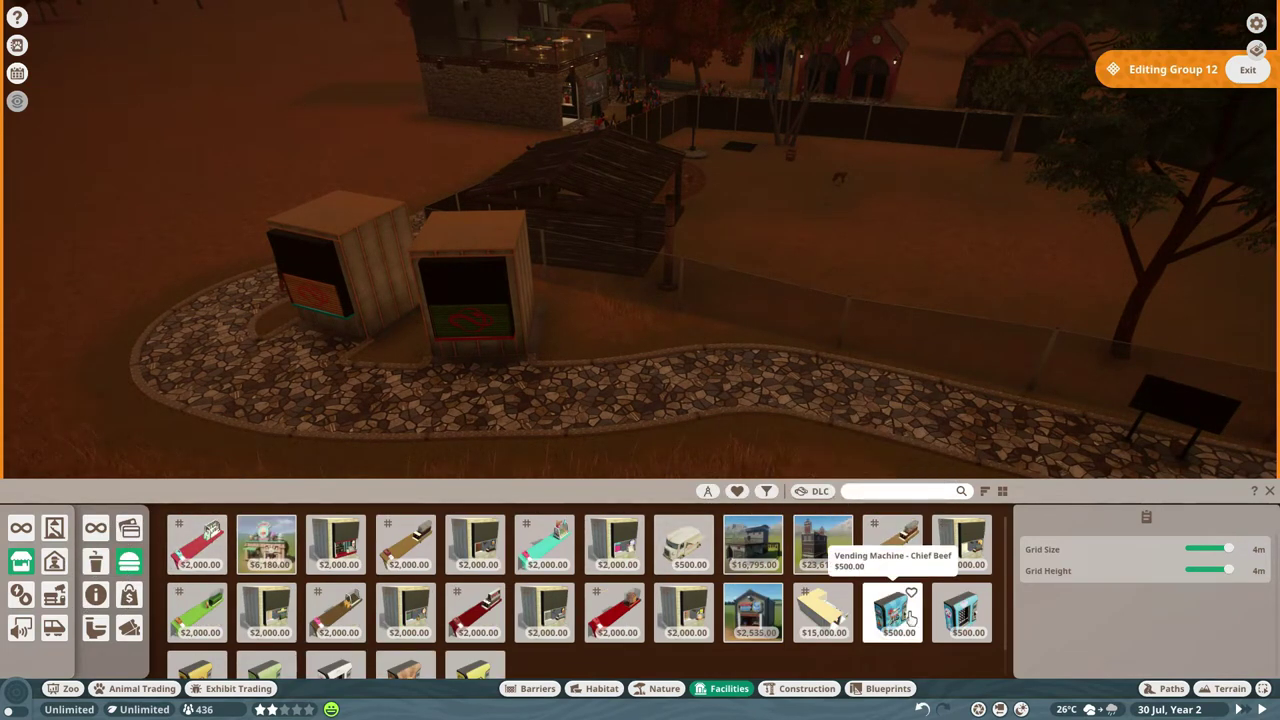
scroll(500, 600, "down", 1)
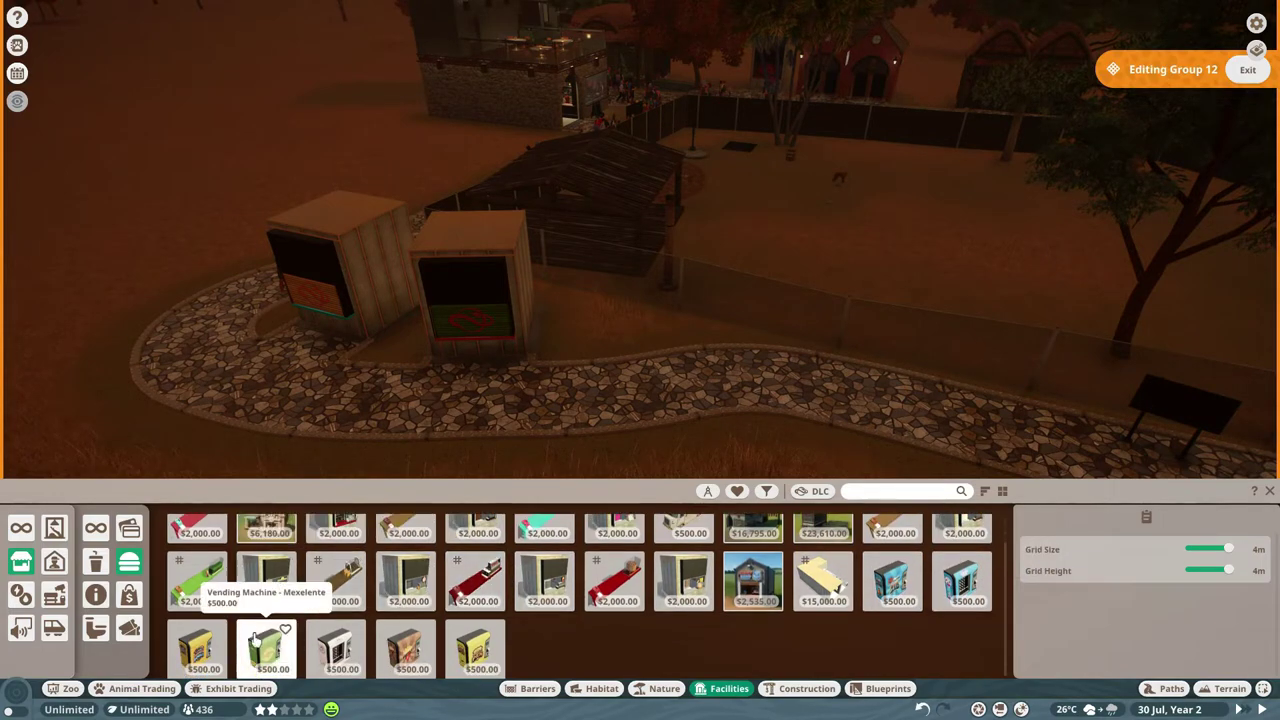
left_click(480, 648)
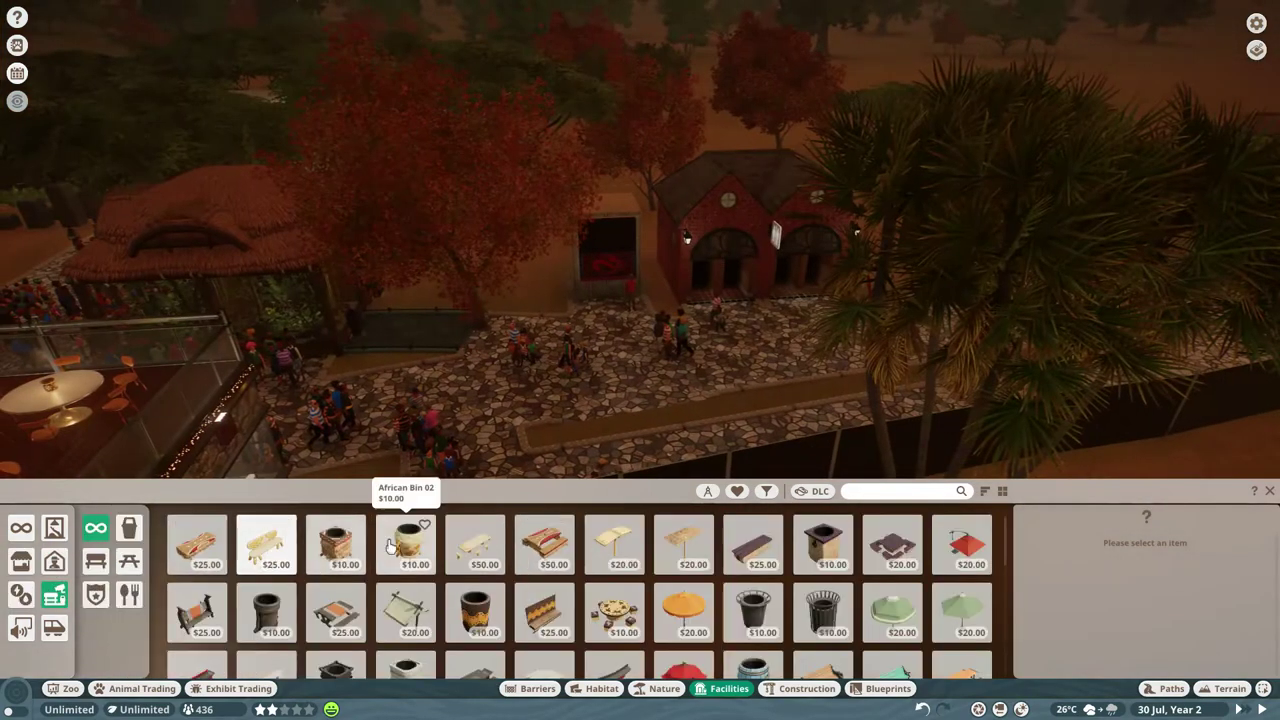
left_click(360, 545)
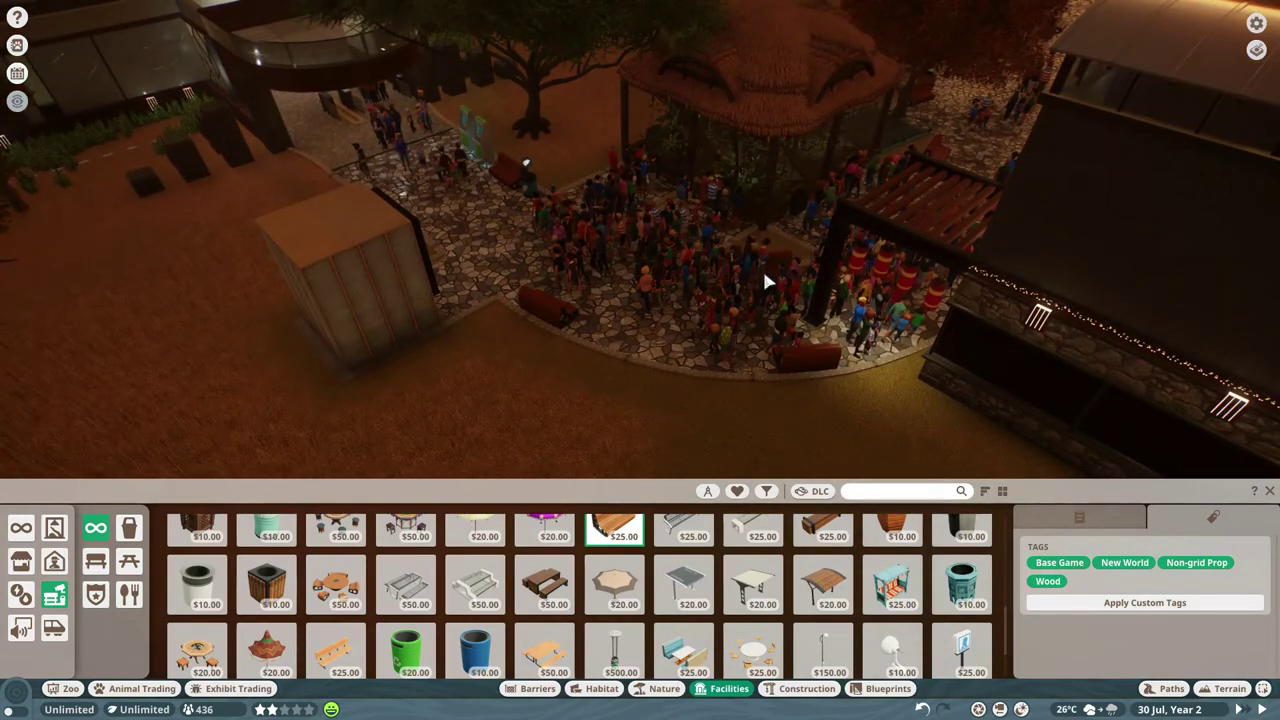
Set the first education board on the path to show Cheetah content.
key("Escape")
scroll(600, 300, "down", 6)
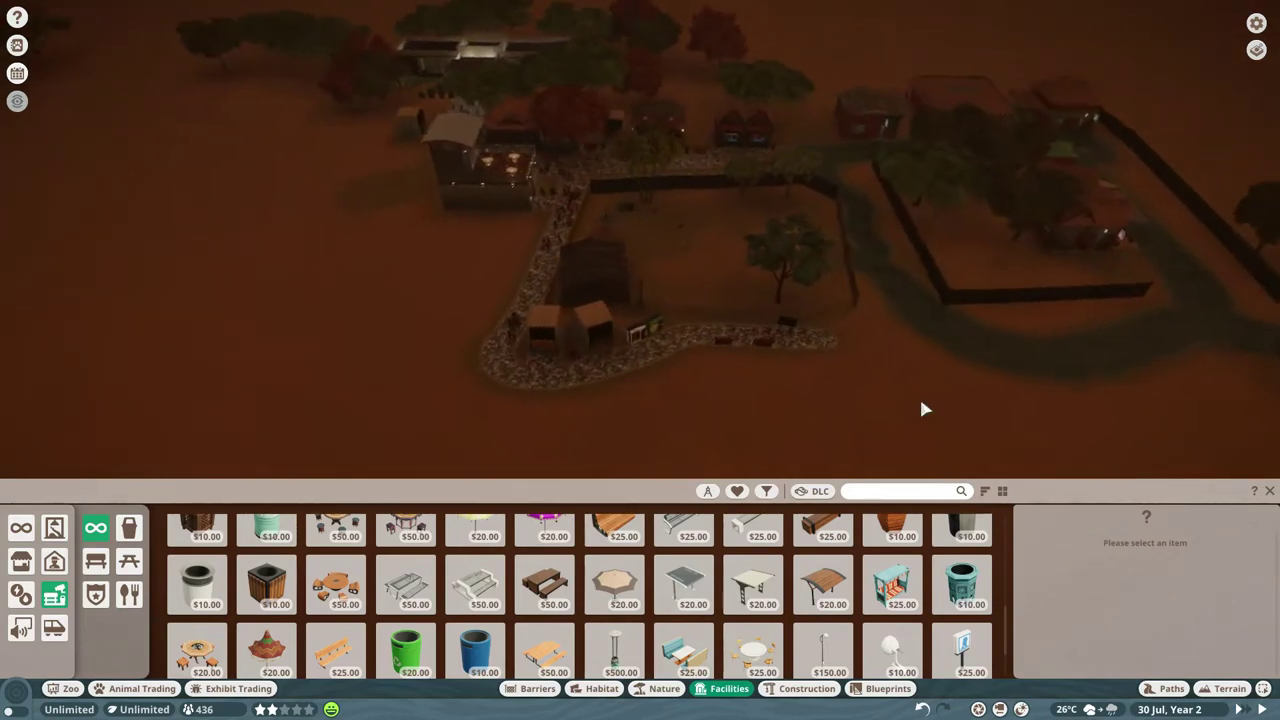
scroll(919, 394, "up", 5)
scroll(919, 394, "up", 3)
left_click(973, 289)
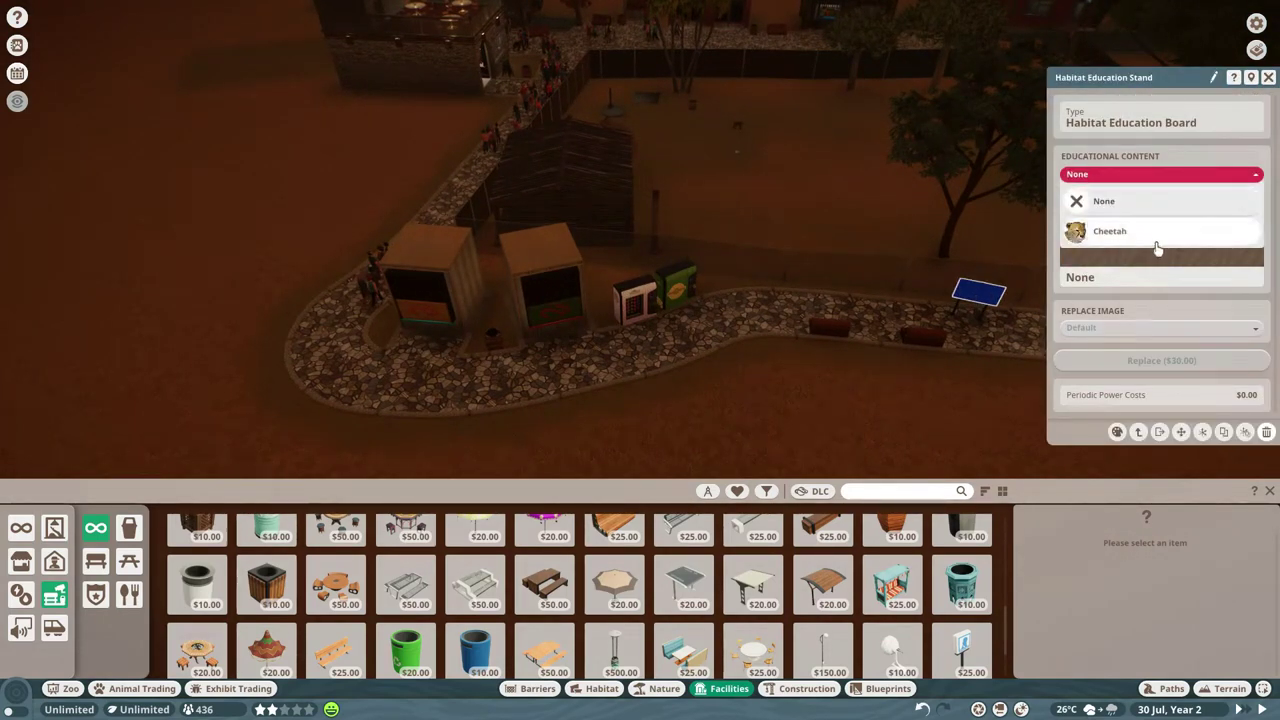
left_click(1153, 233)
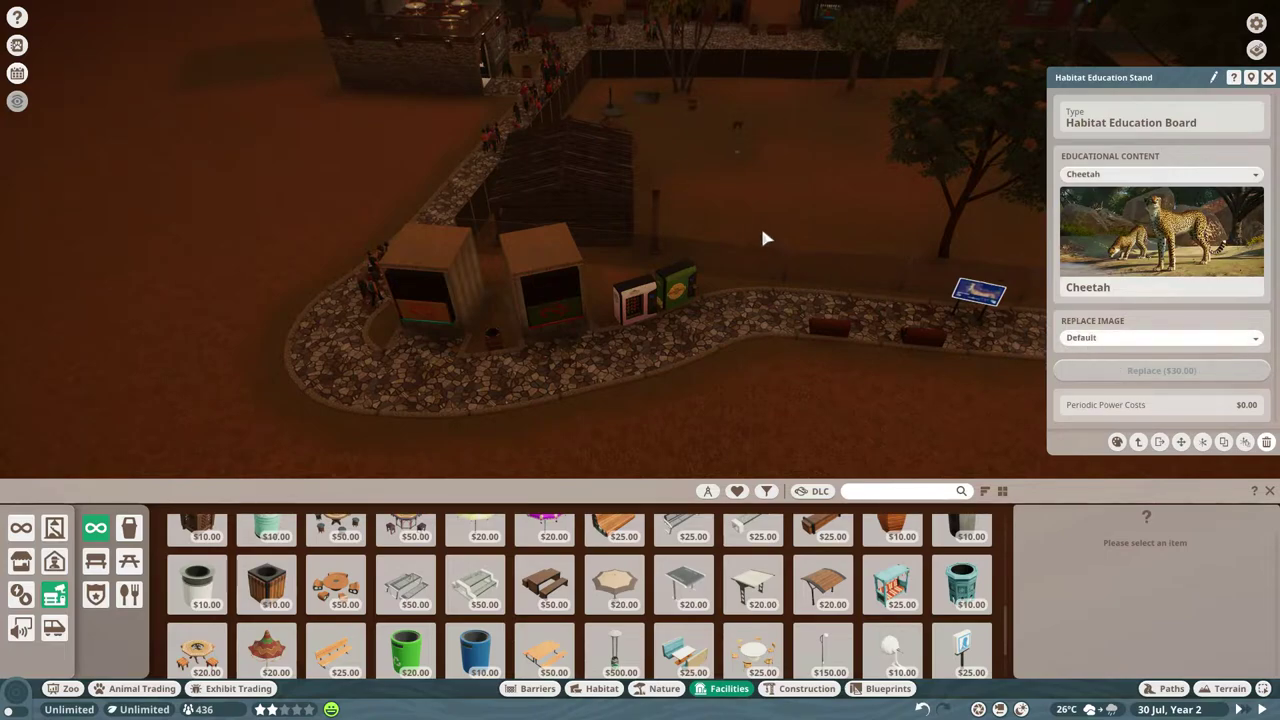
Set the education board beside the guest path to Cheetah and close its details.
key("q")
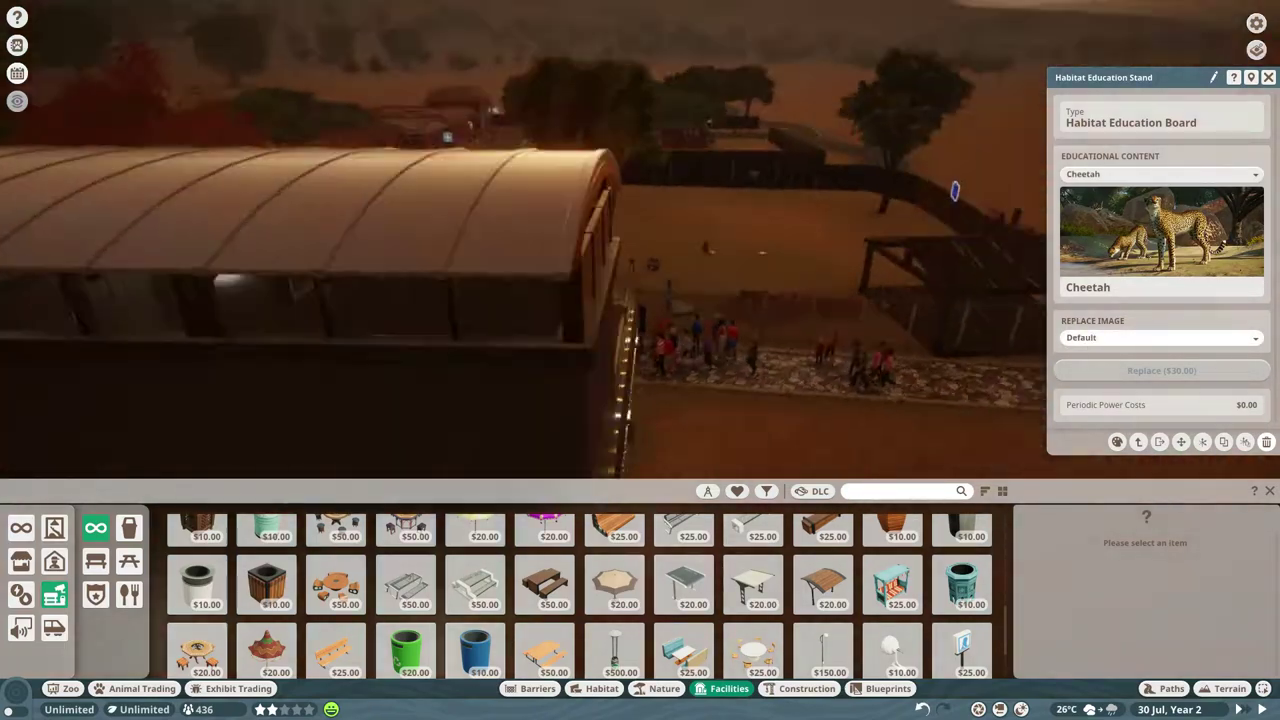
key("q")
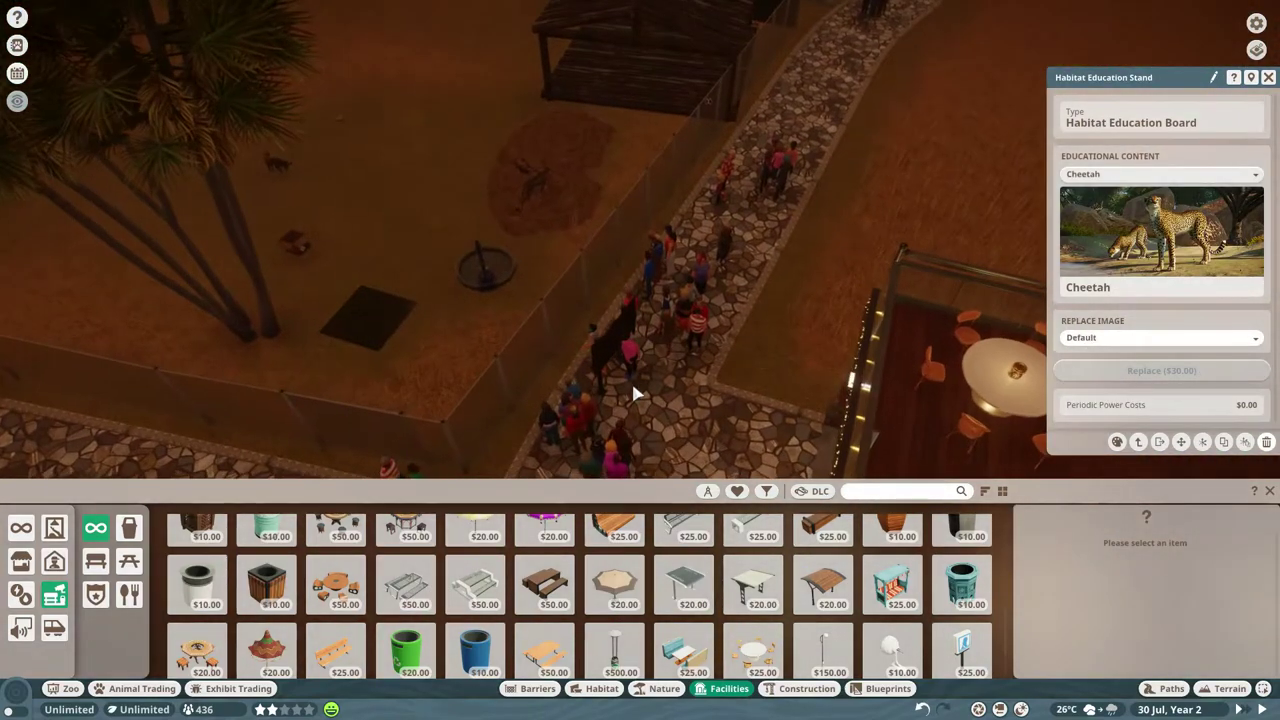
left_click(610, 336)
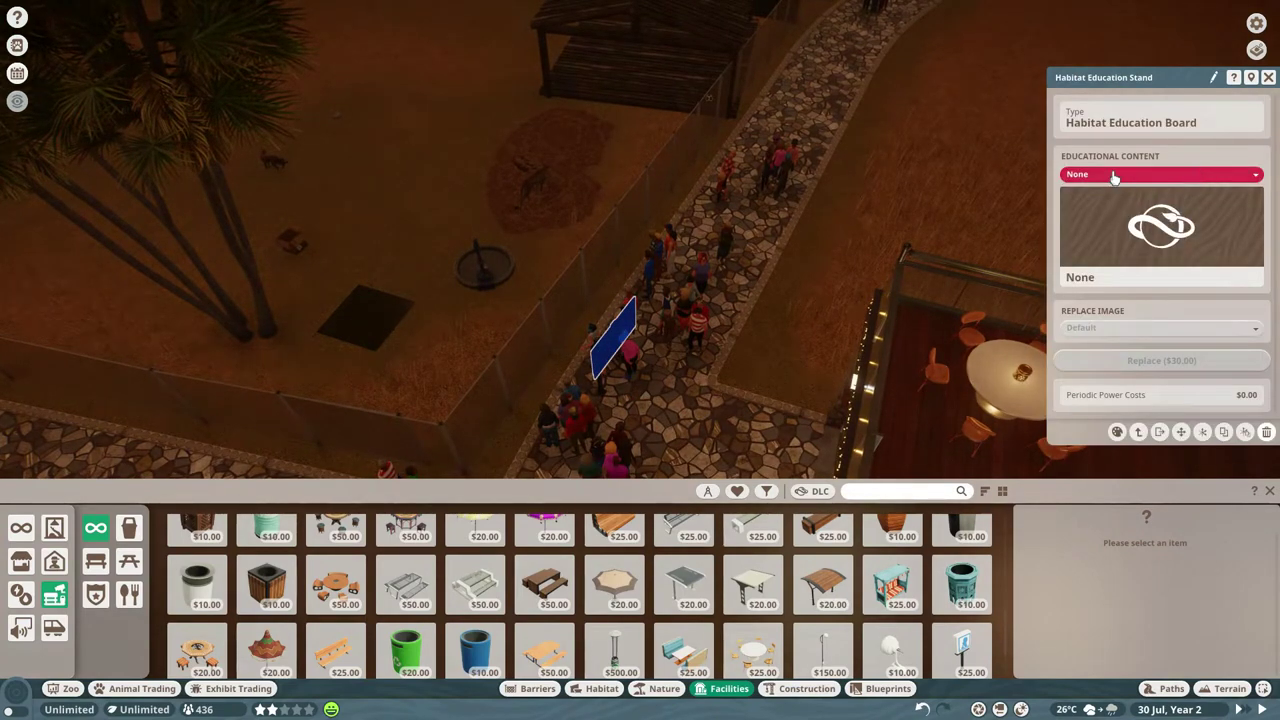
left_click(1106, 230)
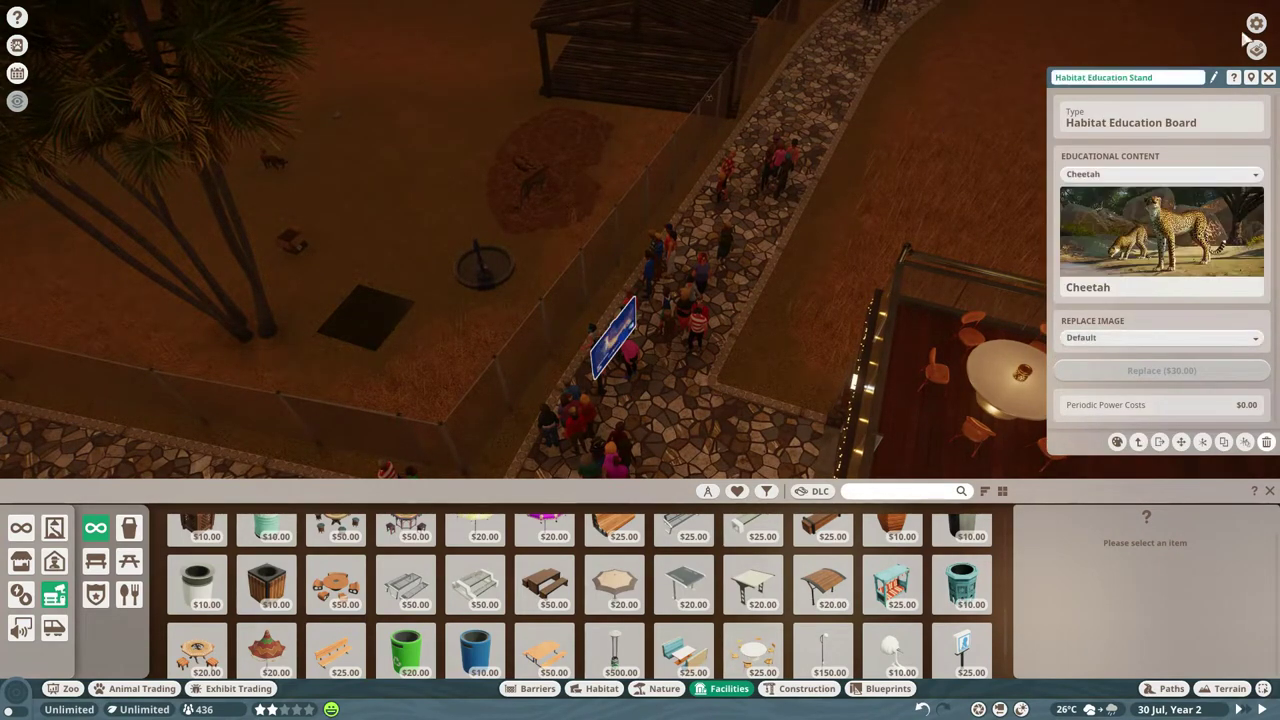
left_click(1268, 78)
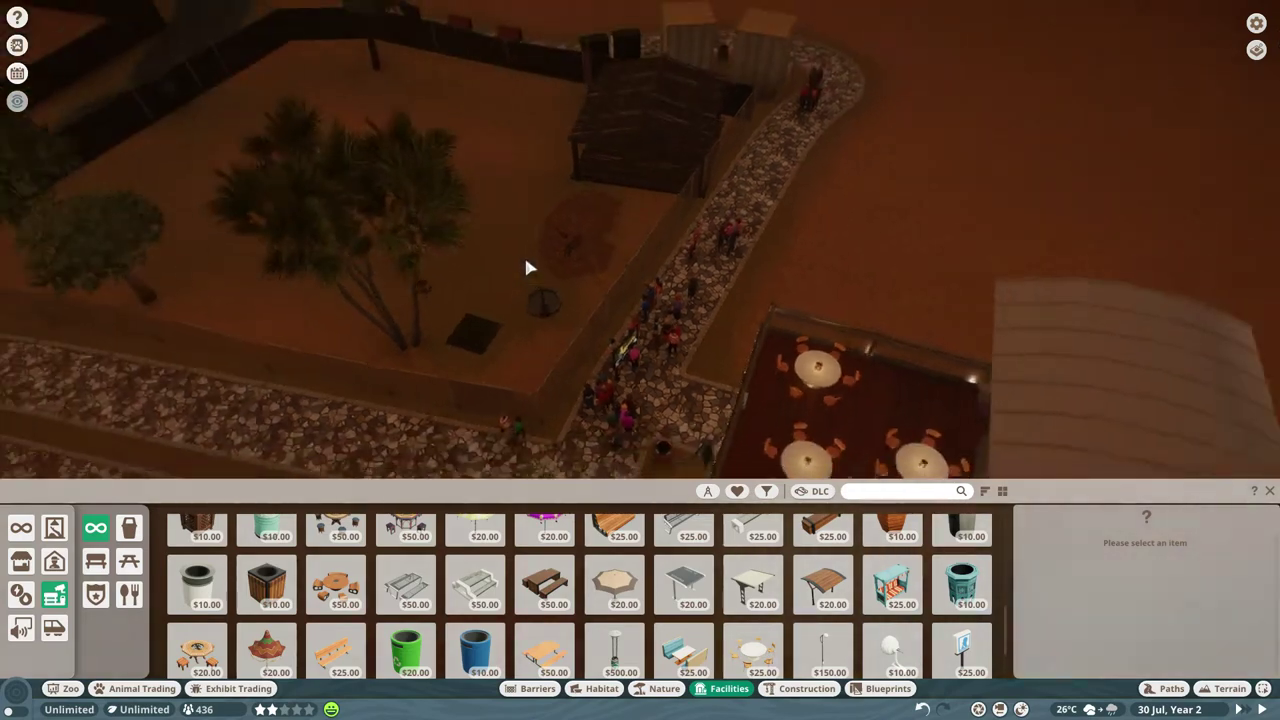
scroll(534, 253, "down", 8)
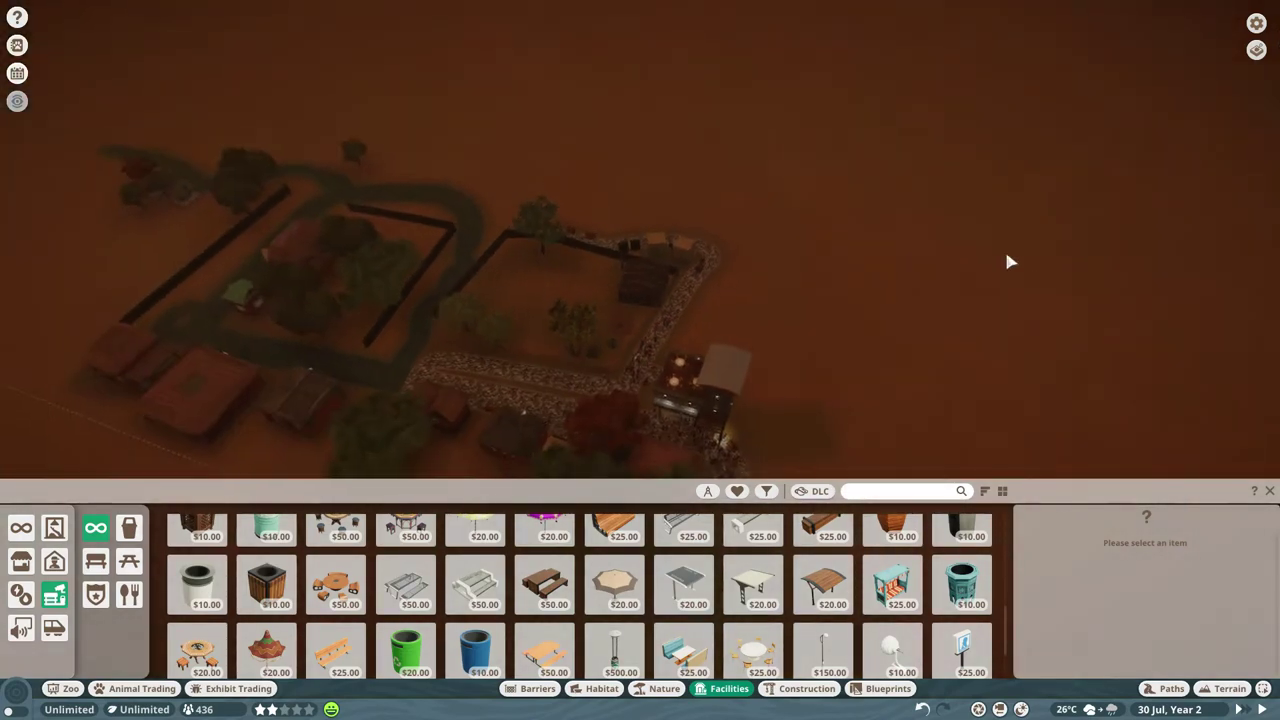
key("q")
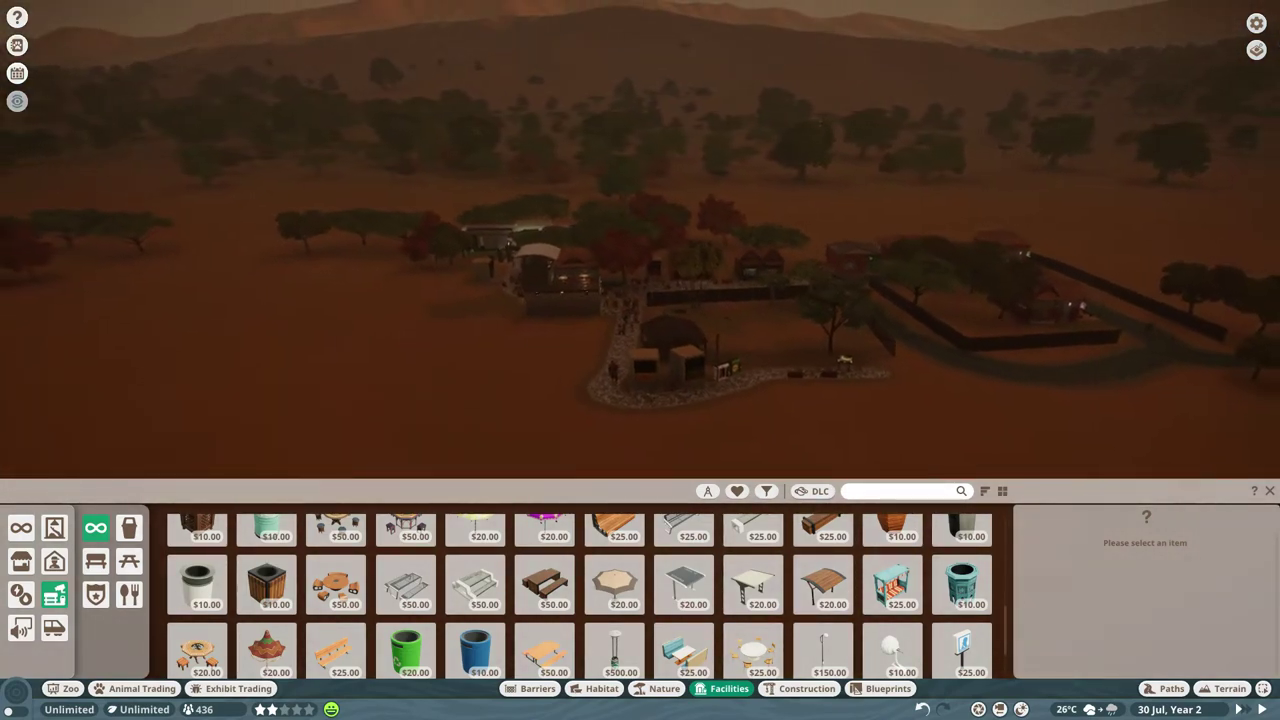
scroll(836, 433, "up", 5)
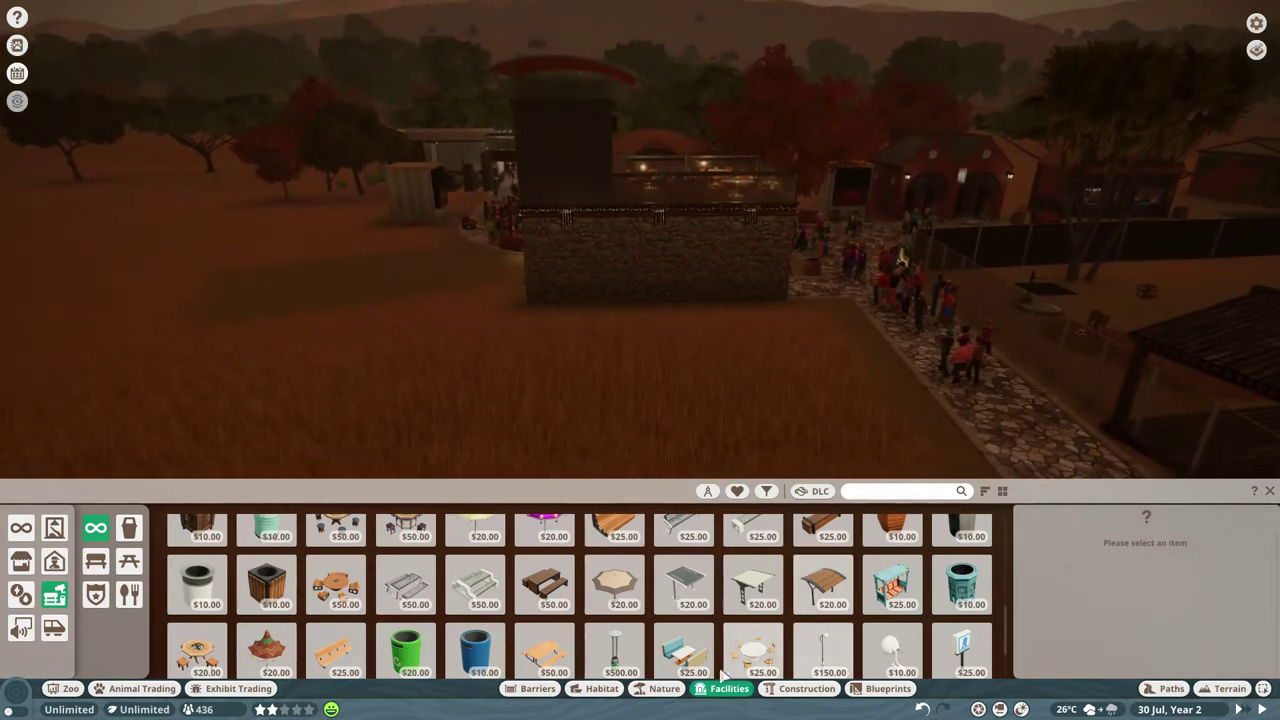
scroll(700, 600, "up", 1)
Pick a picnic bench, then browse the Animal Trading market for African Wild Dogs.
left_click(335, 612)
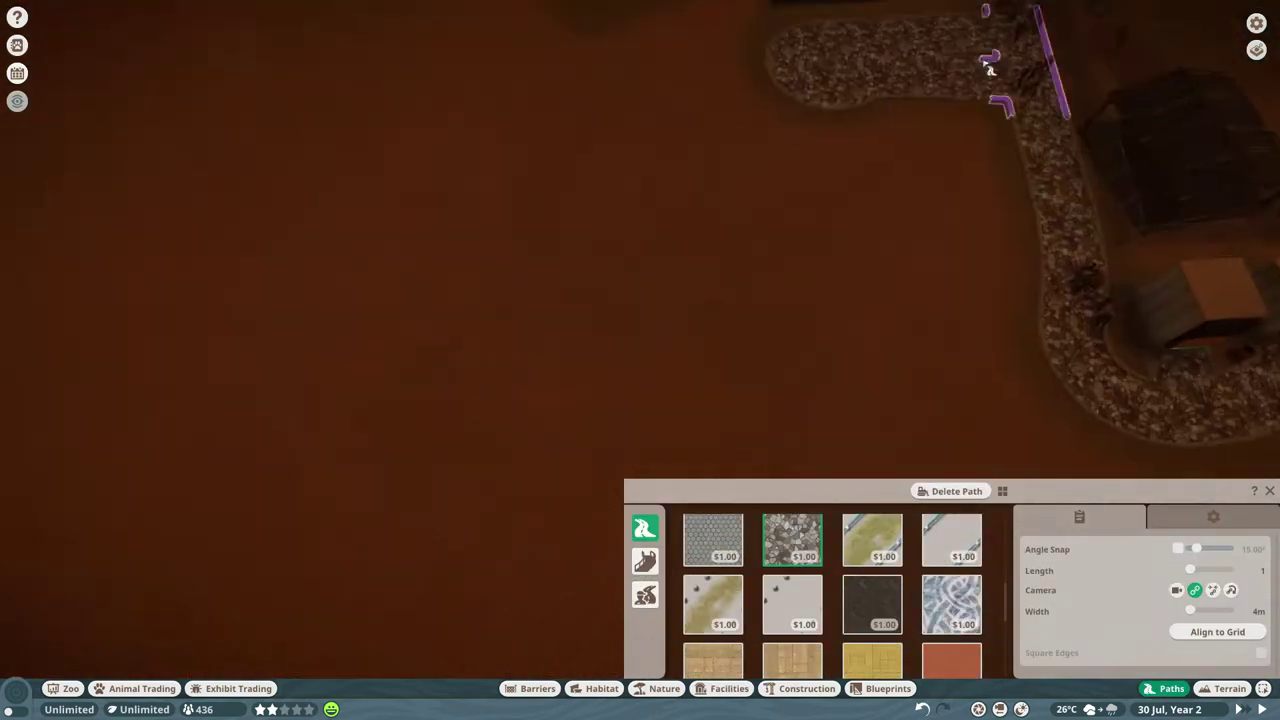
scroll(770, 212, "up", 5)
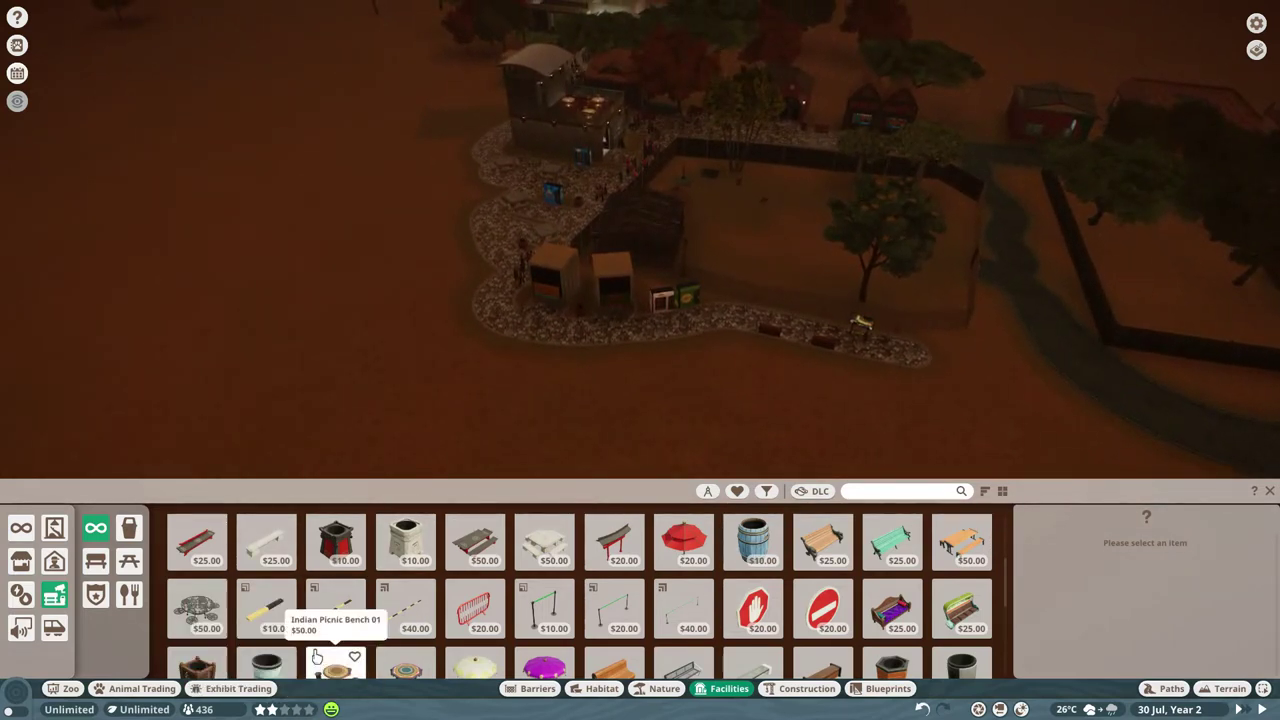
scroll(634, 365, "up", 2)
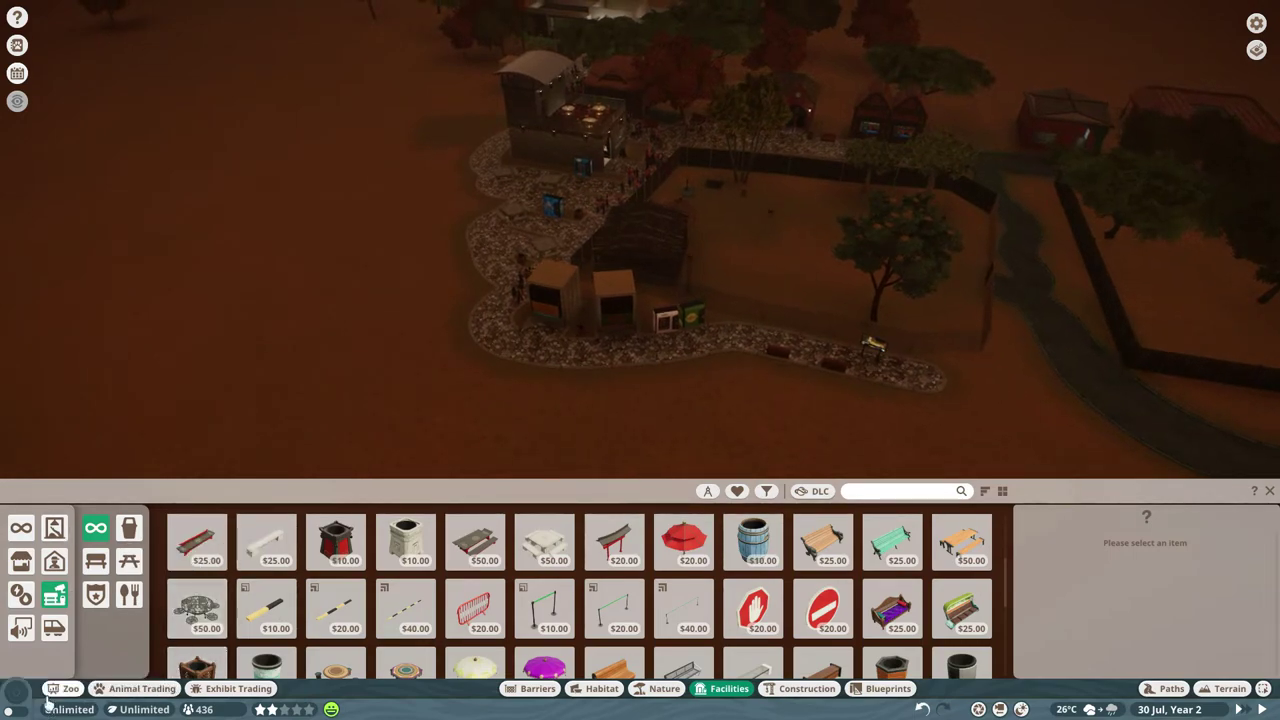
left_click(62, 688)
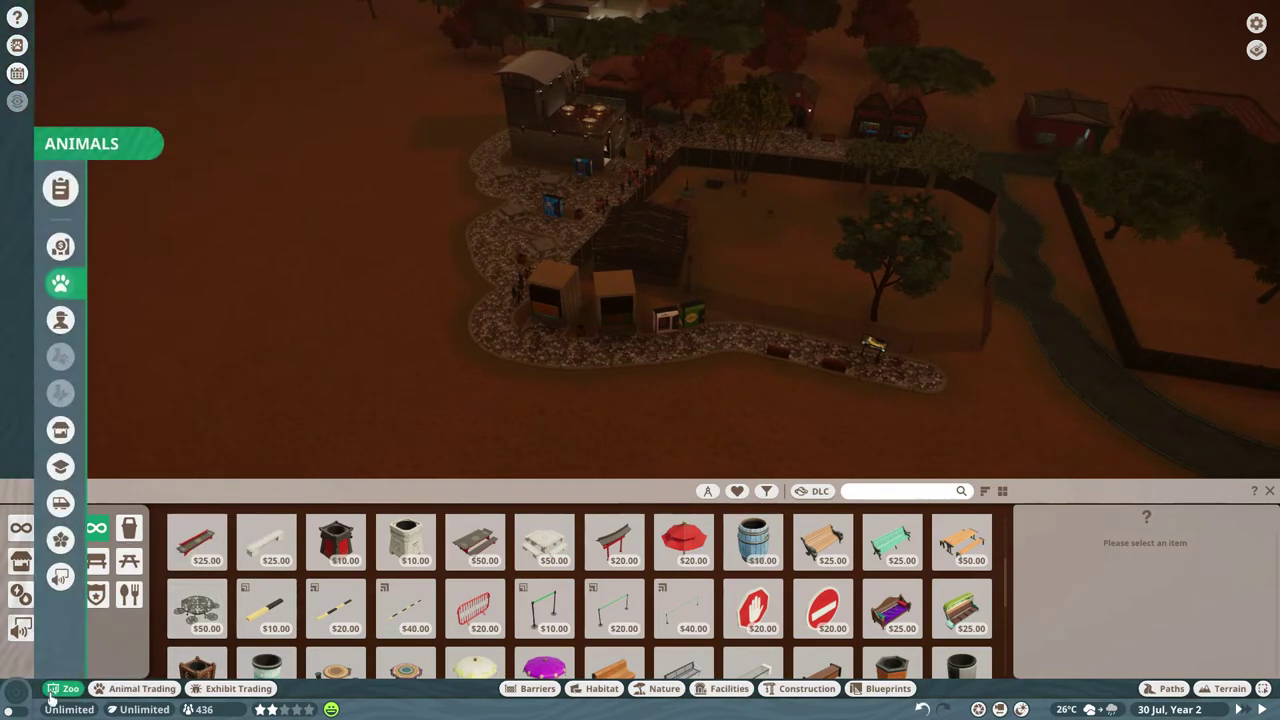
left_click(60, 283)
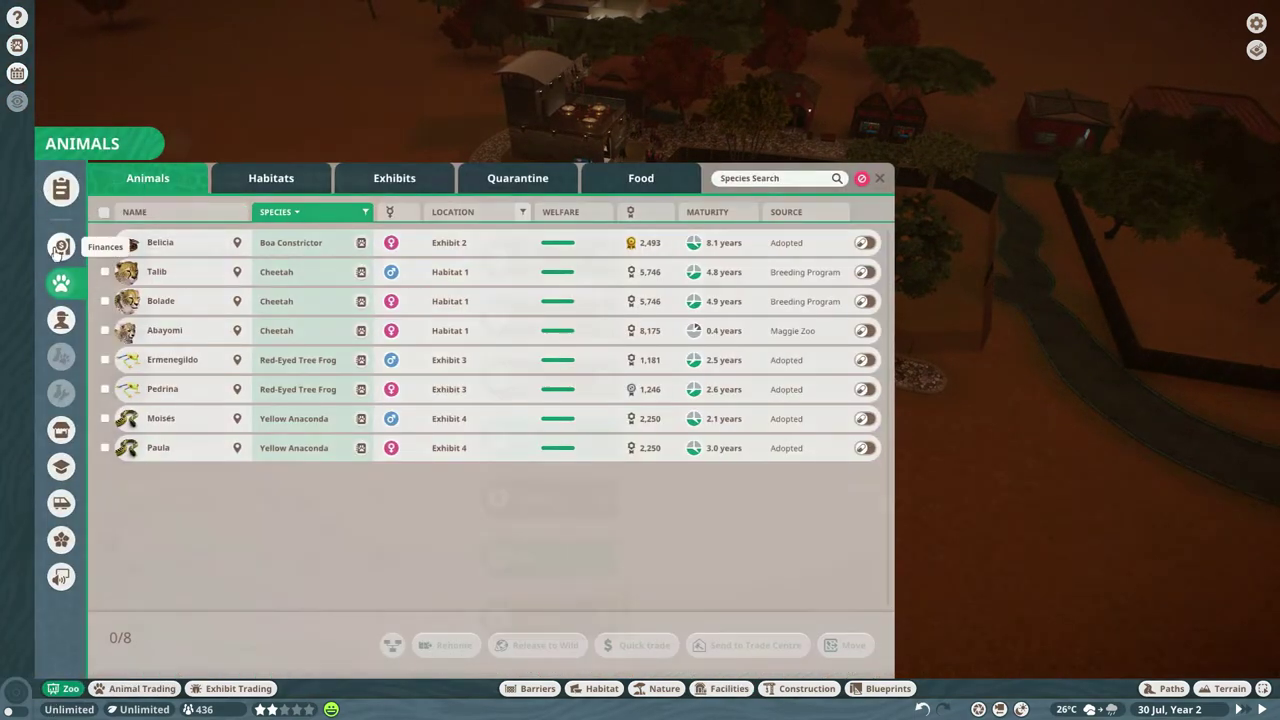
left_click(60, 246)
scroll(656, 533, "up", 3)
scroll(656, 533, "up", 3)
scroll(652, 483, "up", 3)
scroll(650, 440, "up", 3)
scroll(652, 400, "up", 2)
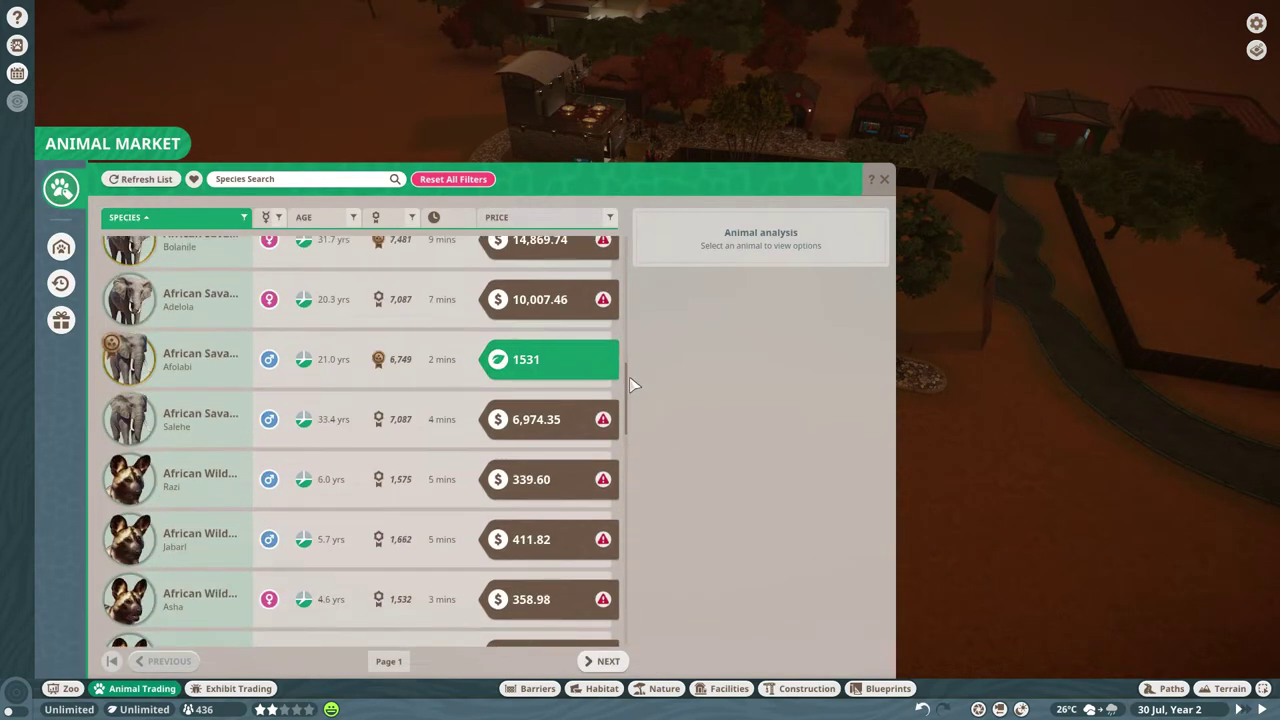
Adopt the female African Wild Dog Asha for $358.98.
left_click(230, 480)
scroll(270, 542, "down", 1)
scroll(270, 542, "down", 2)
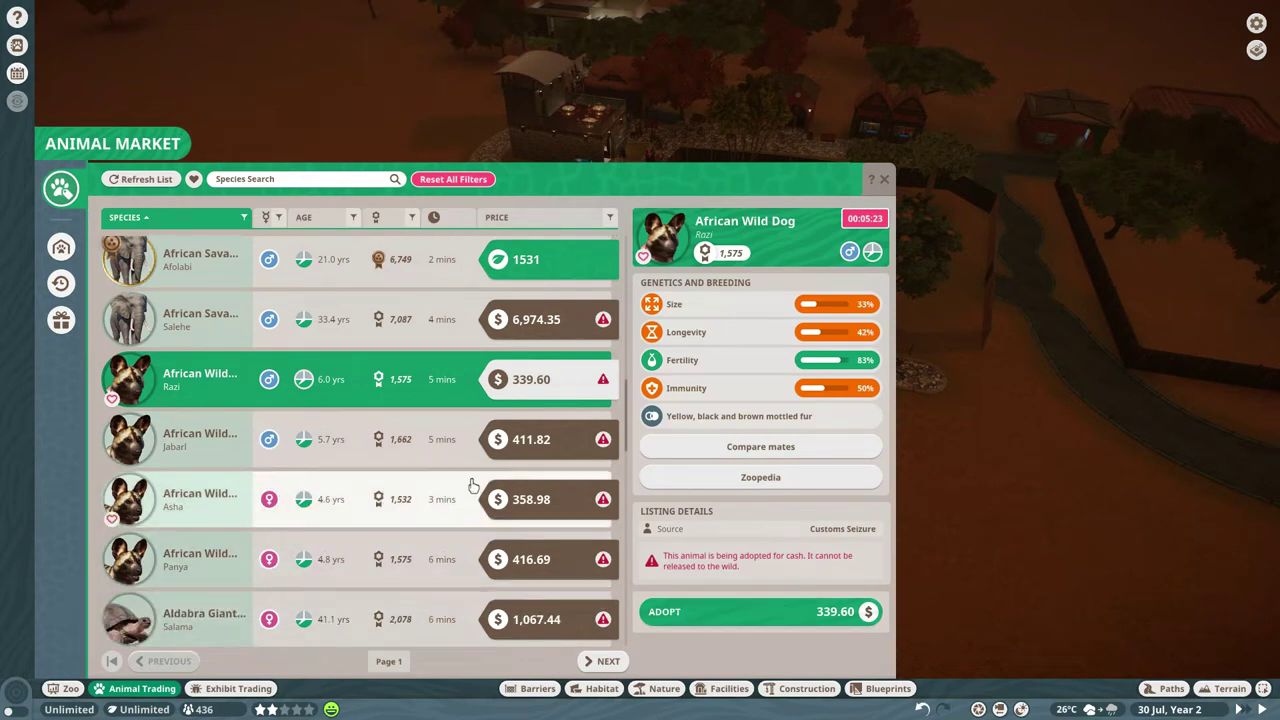
scroll(245, 545, "down", 1)
scroll(245, 545, "up", 1)
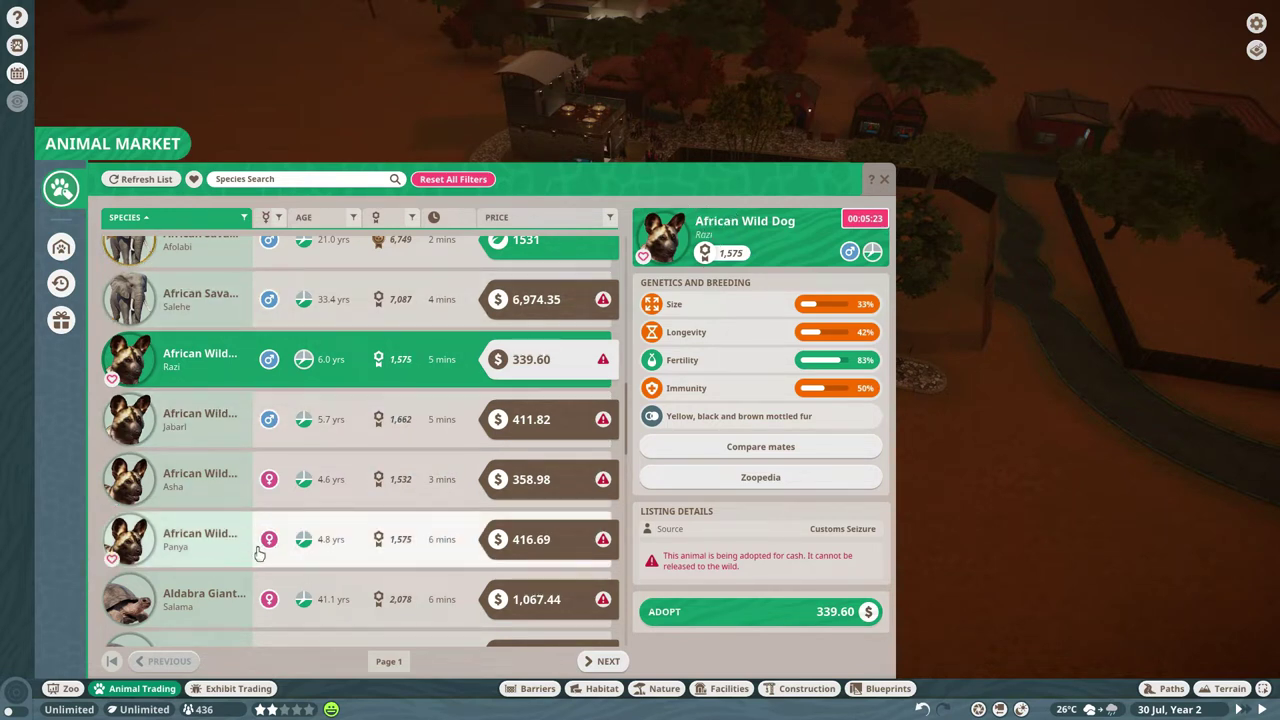
left_click(244, 480)
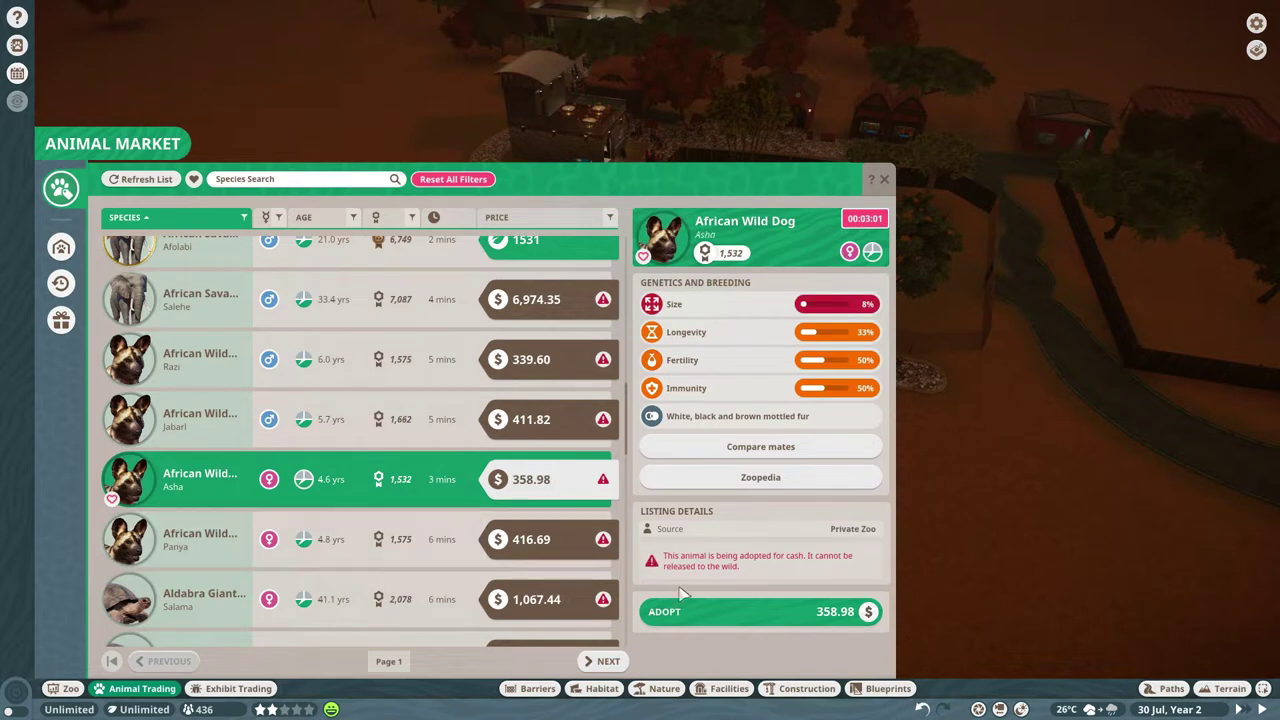
left_click(701, 615)
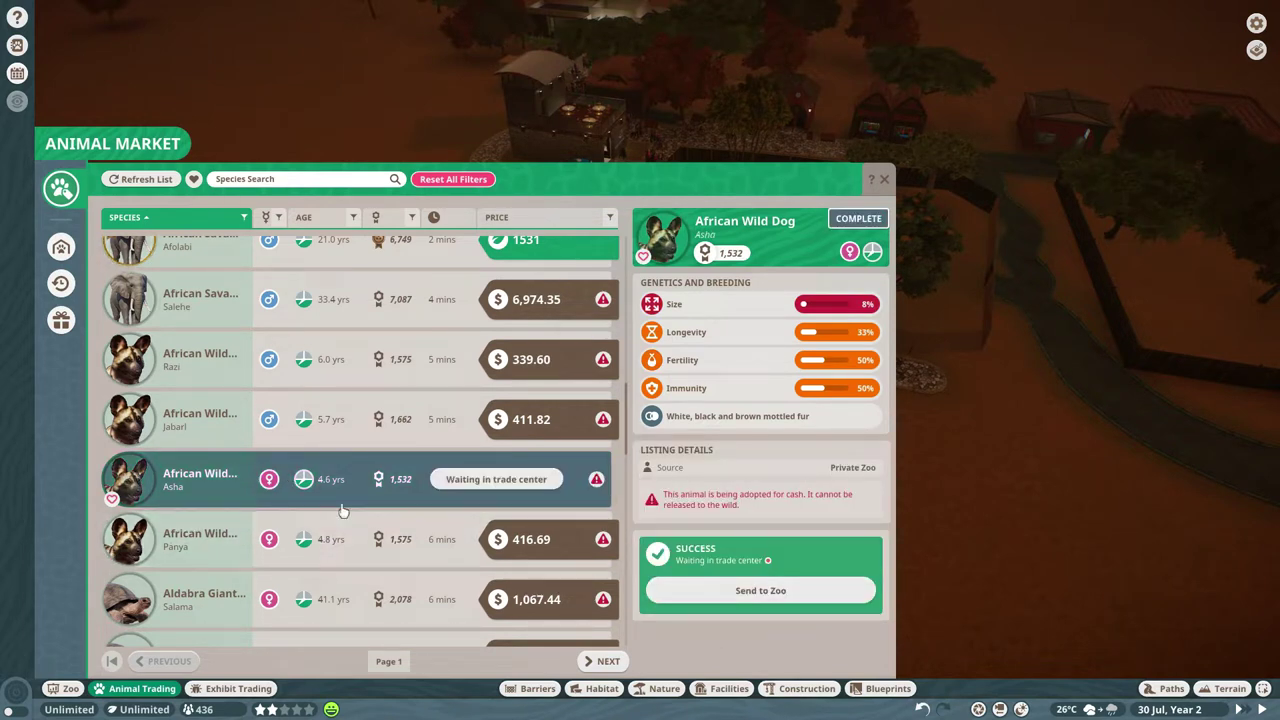
Compare wild dogs Panya and Jabari, then adopt male Razi for $339.60.
left_click(310, 550)
left_click(337, 424)
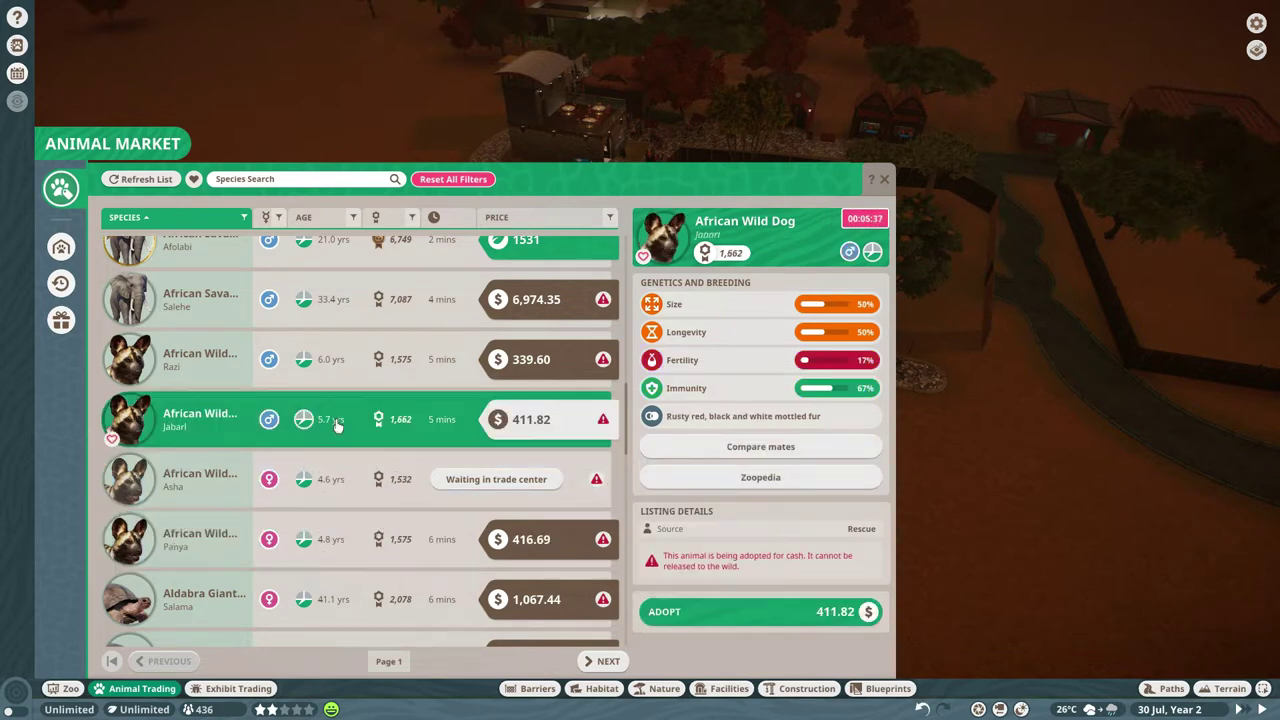
left_click(340, 363)
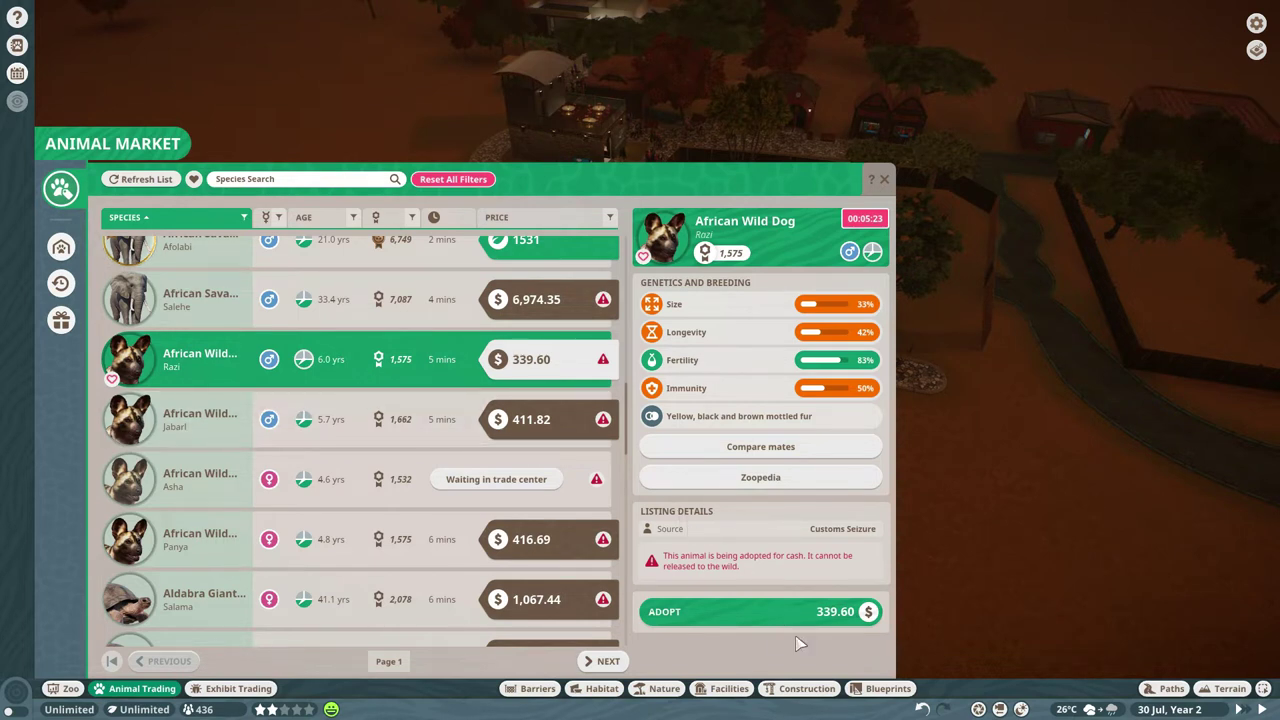
left_click(745, 617)
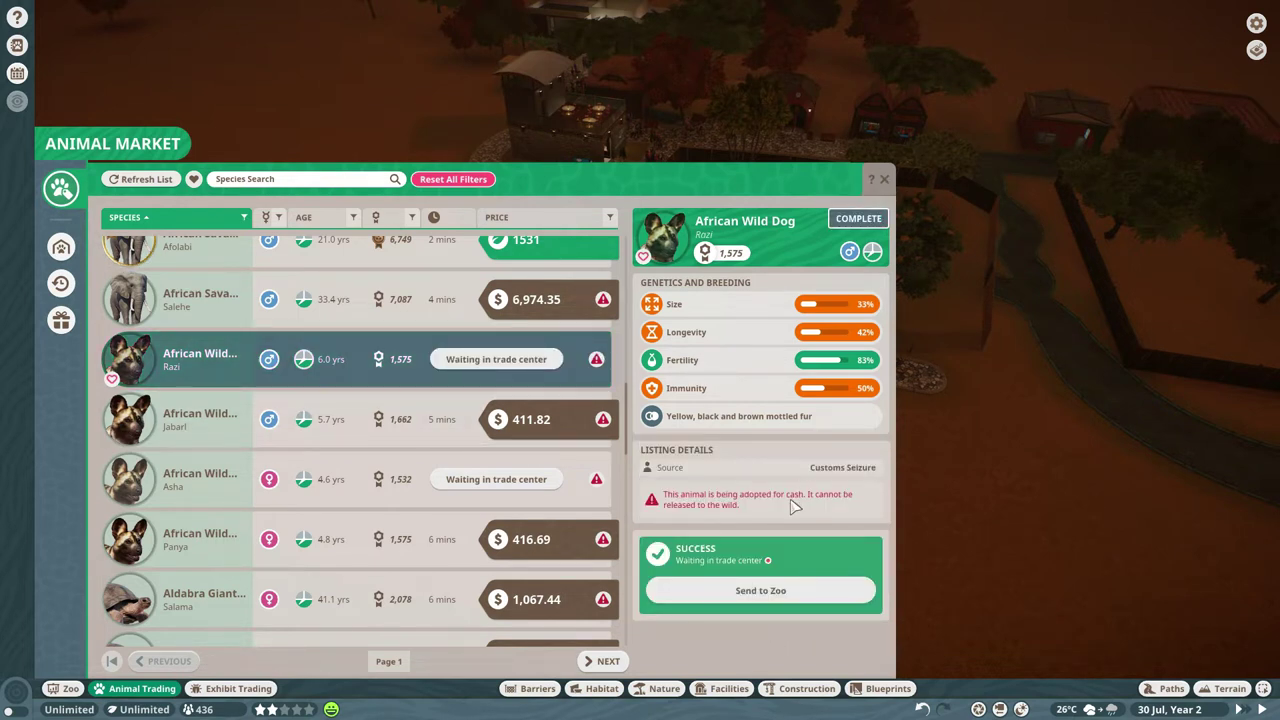
Close the Animal Market.
left_click(886, 181)
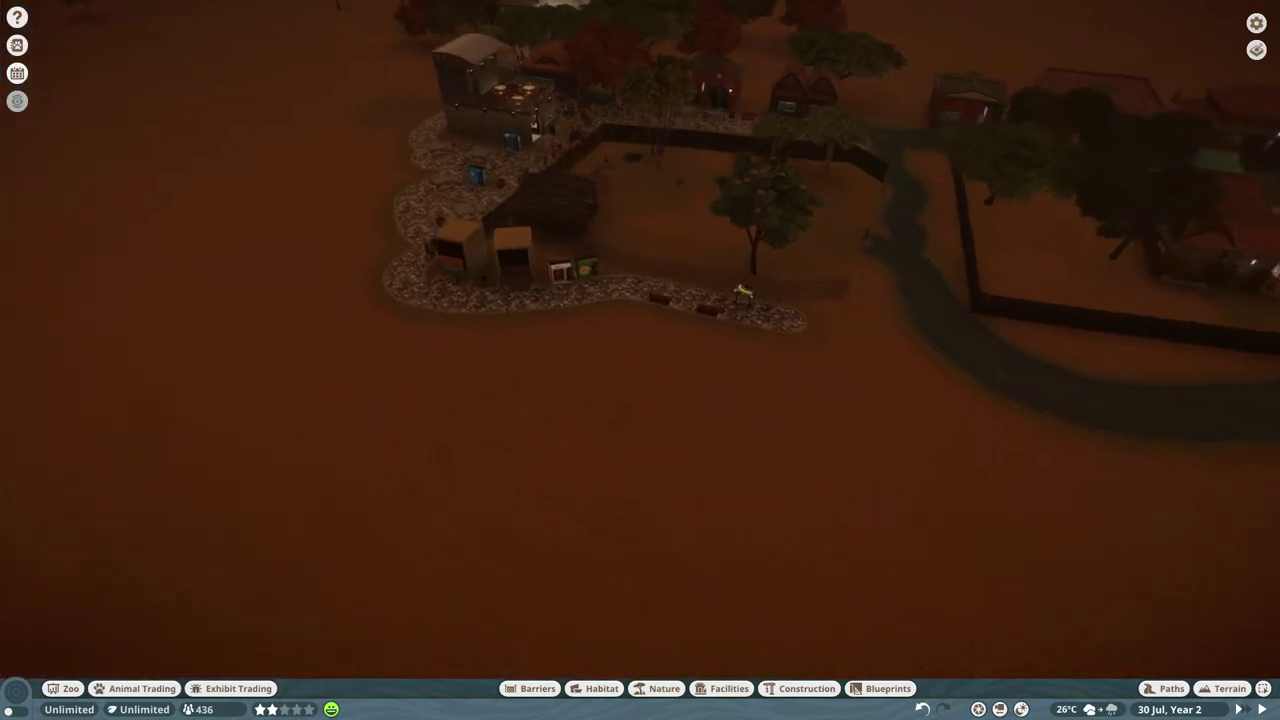
scroll(1124, 478, "up", 2)
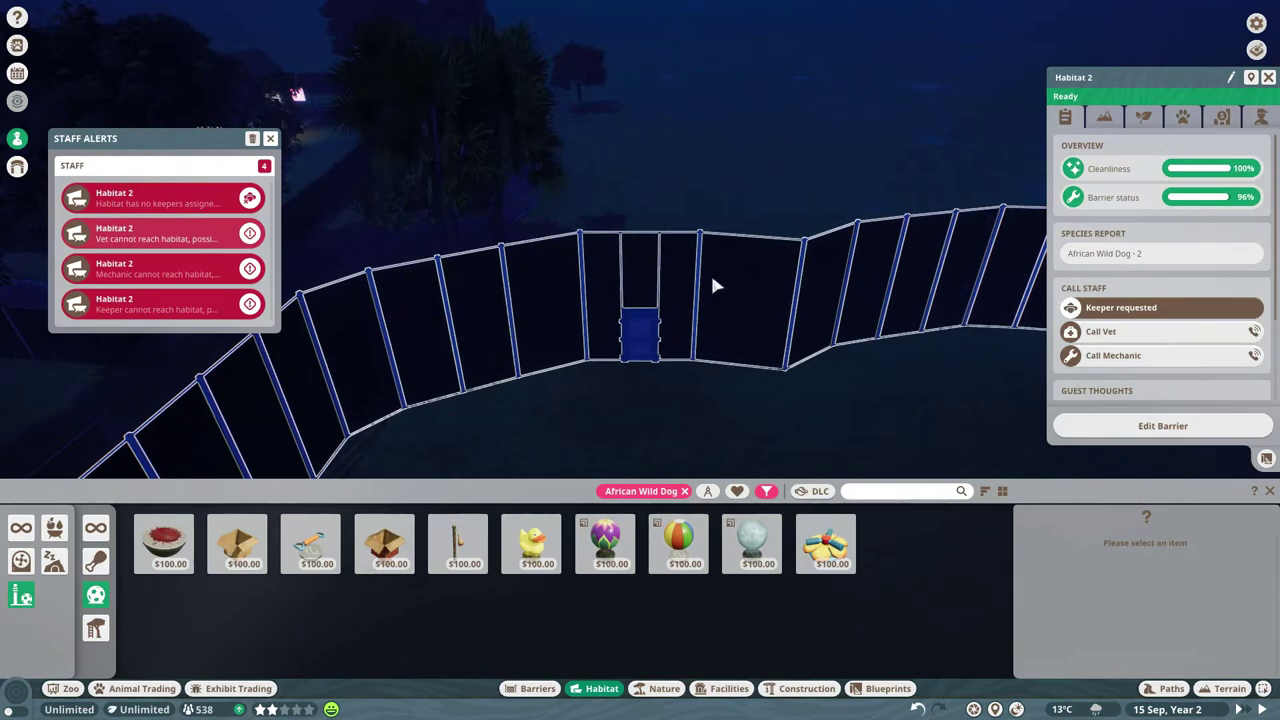
scroll(709, 285, "down", 5)
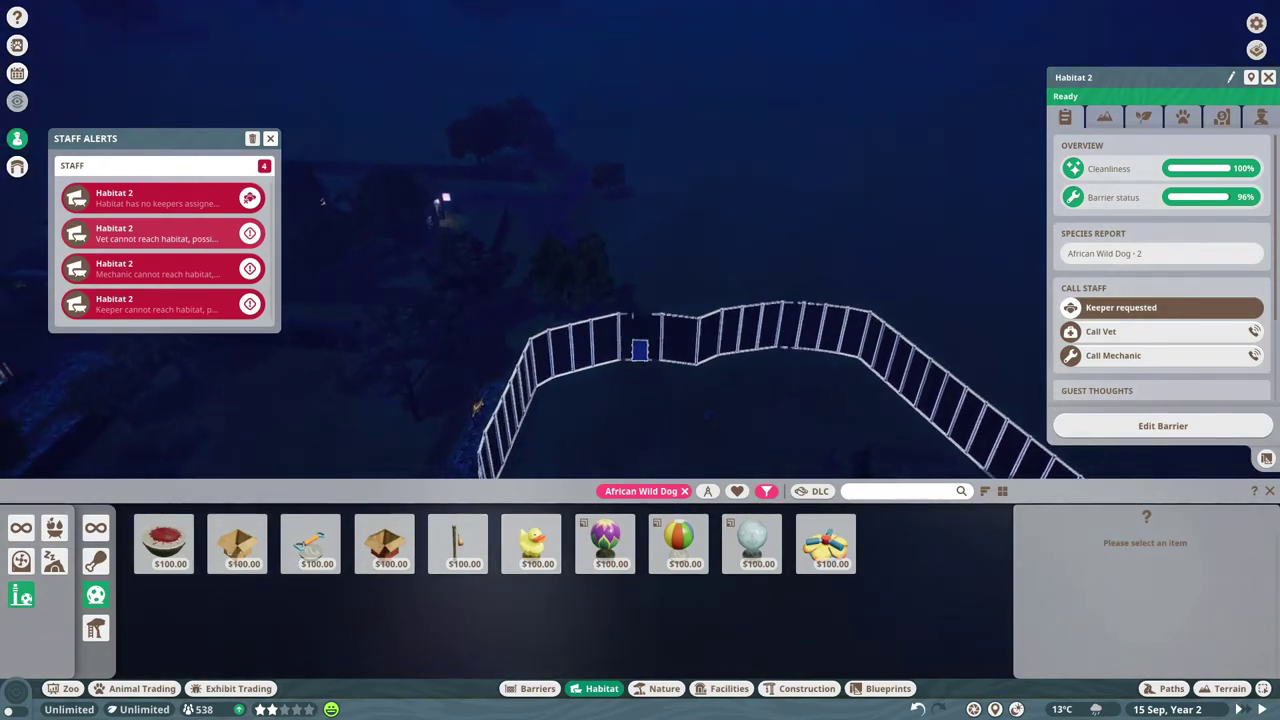
Orbit over the habitat, check the animals list, and dismiss the staff alerts.
key("e")
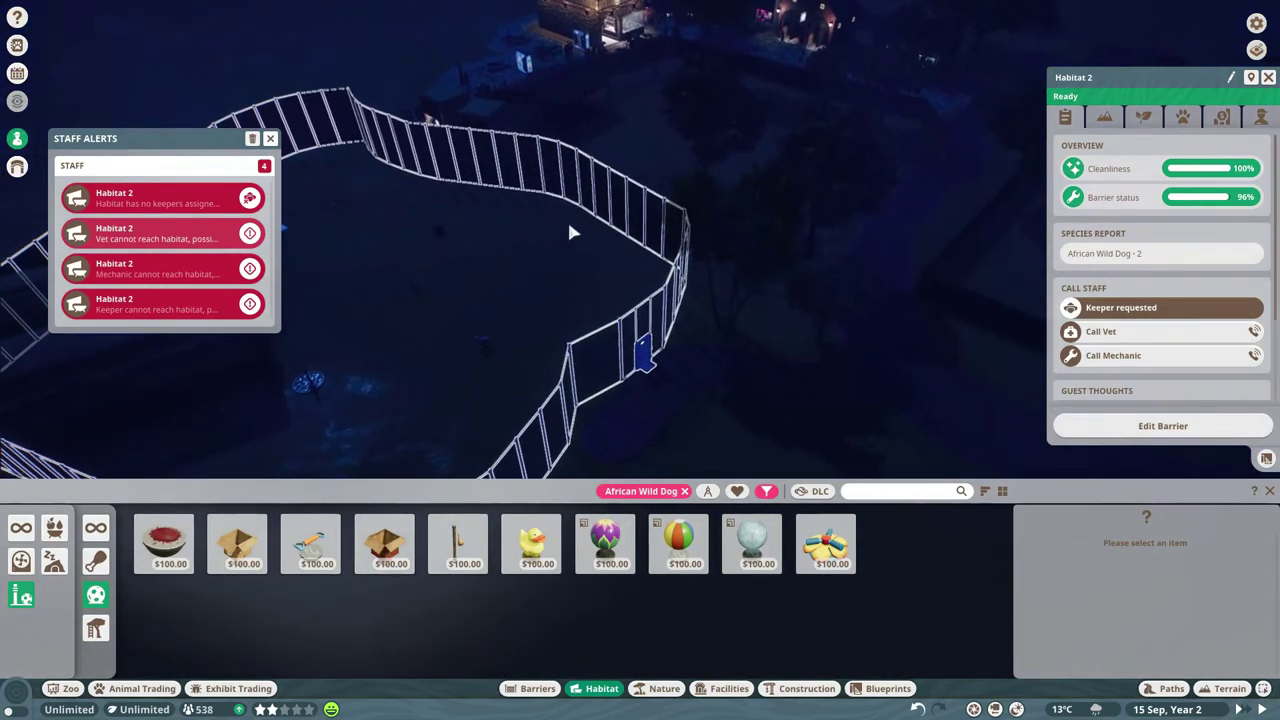
scroll(568, 224, "up", 2)
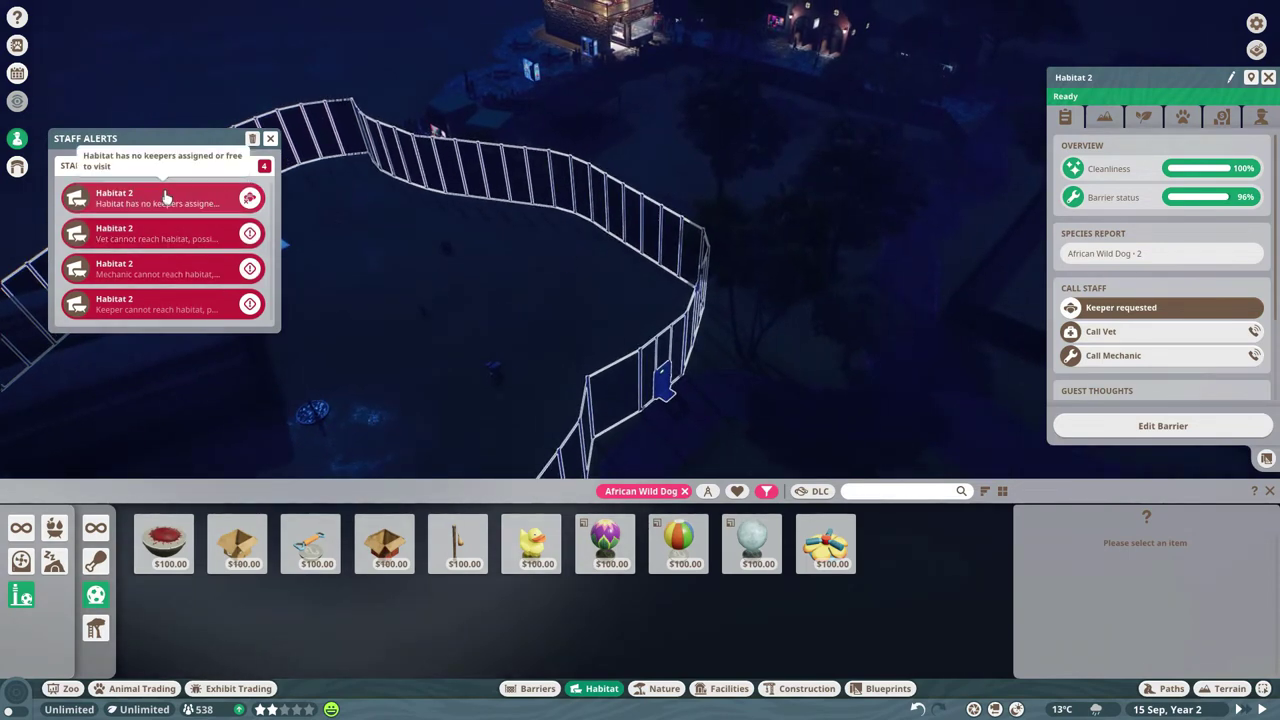
key("w")
scroll(637, 350, "up", 2)
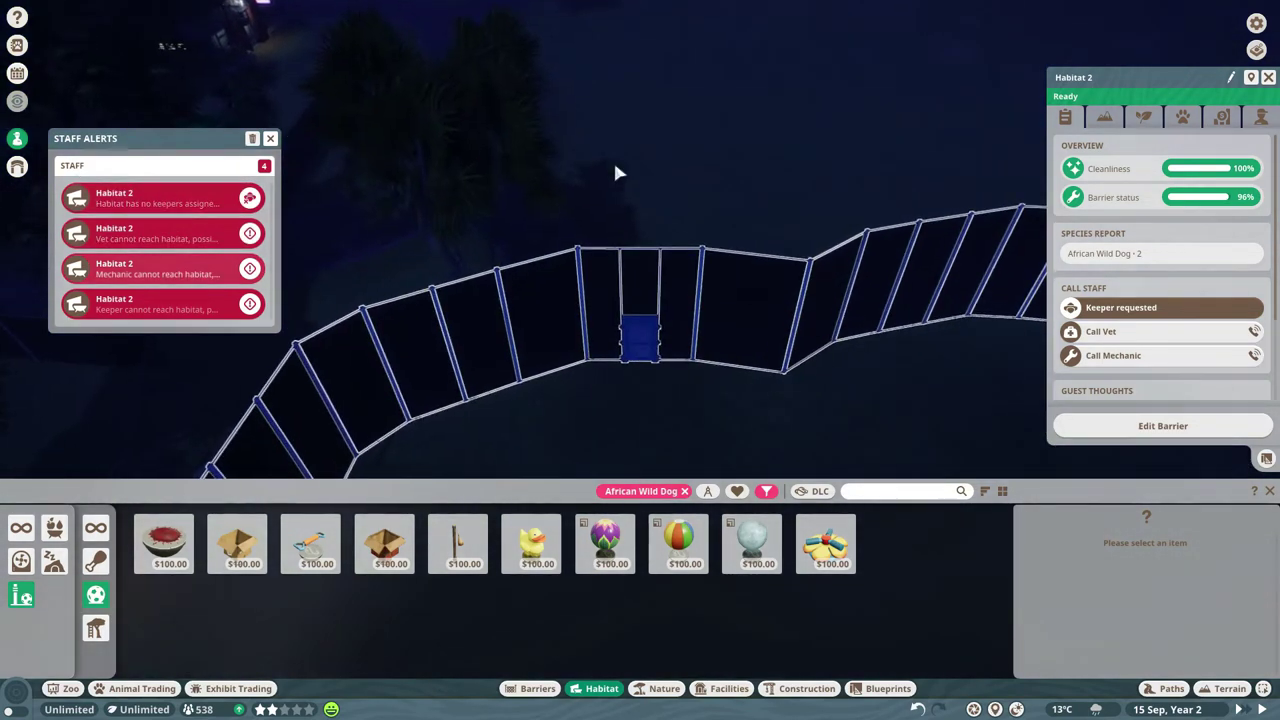
key("w")
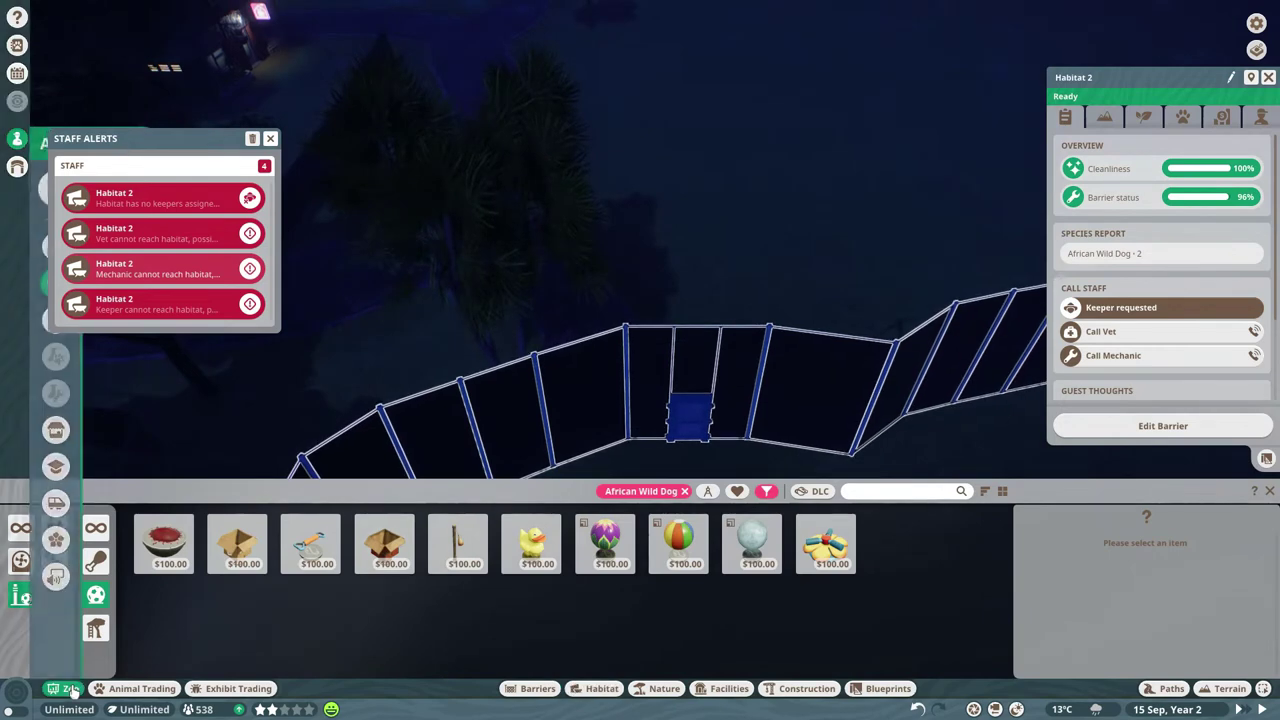
left_click(72, 692)
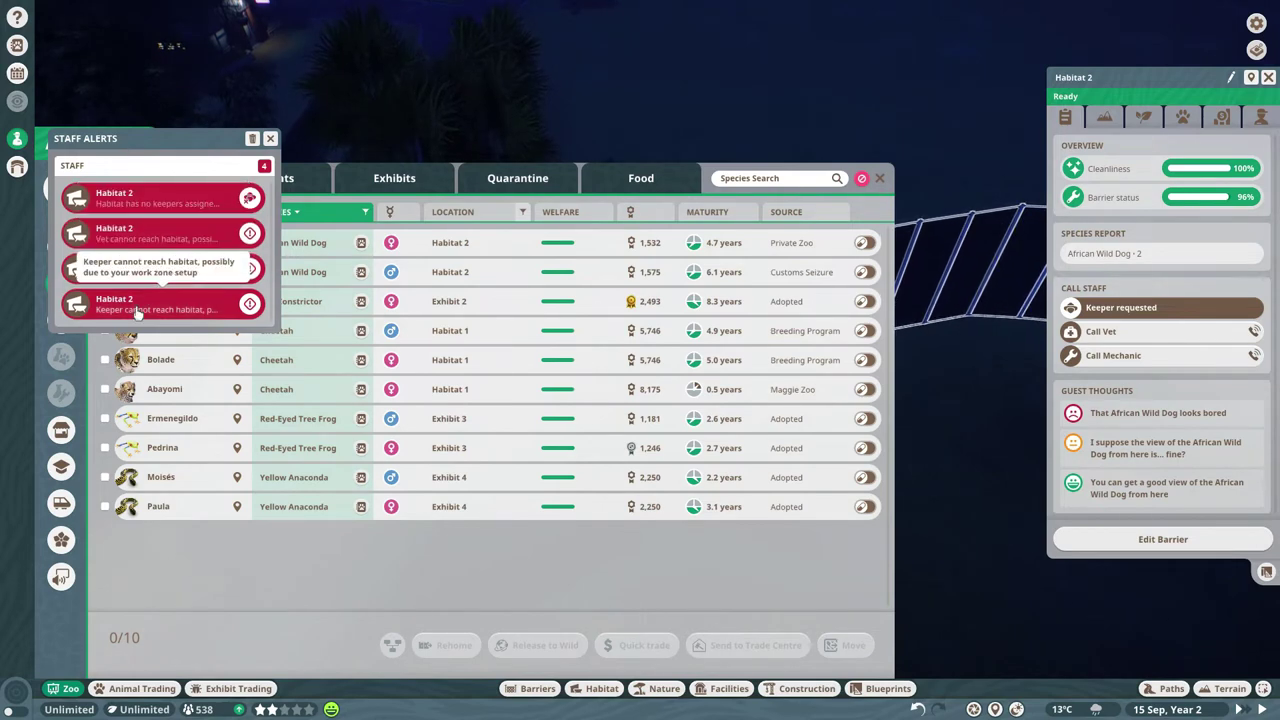
left_click(271, 139)
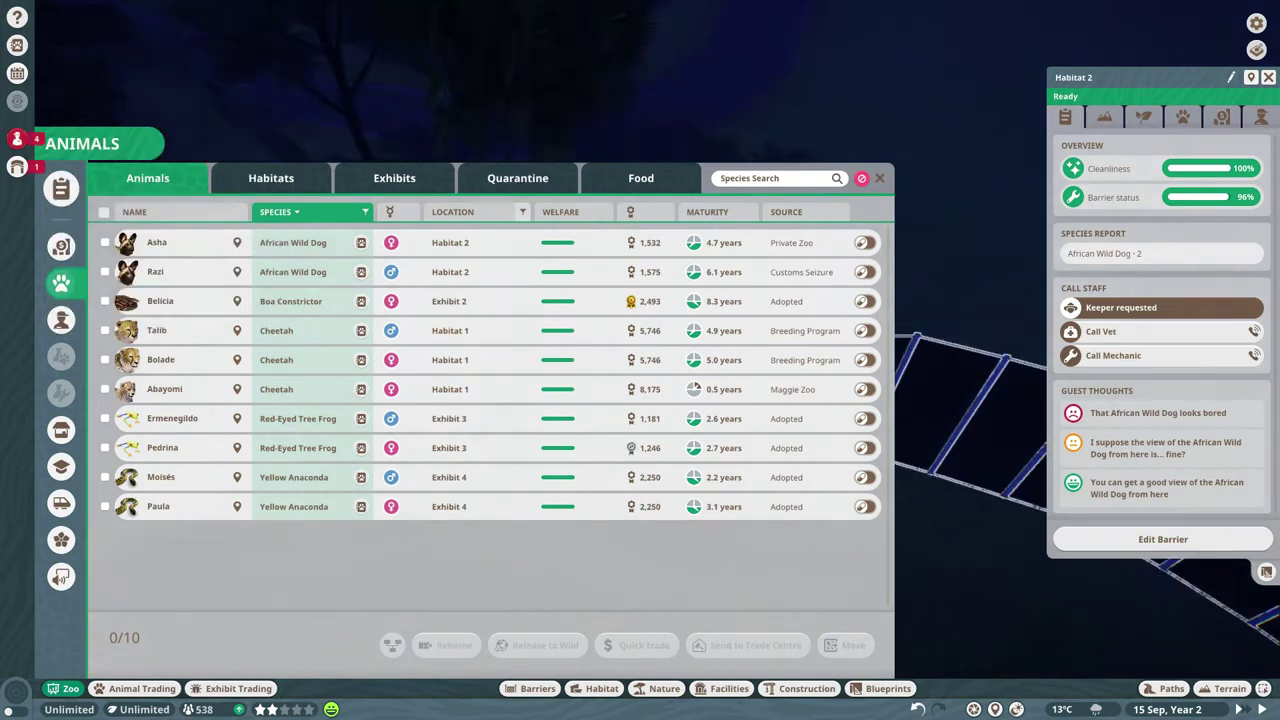
Review Zoo Alerts flagging Restaurant 2 as inaccessible.
left_click_drag(912, 68, 924, 94)
left_click_drag(988, 340, 921, 421)
left_click(16, 138)
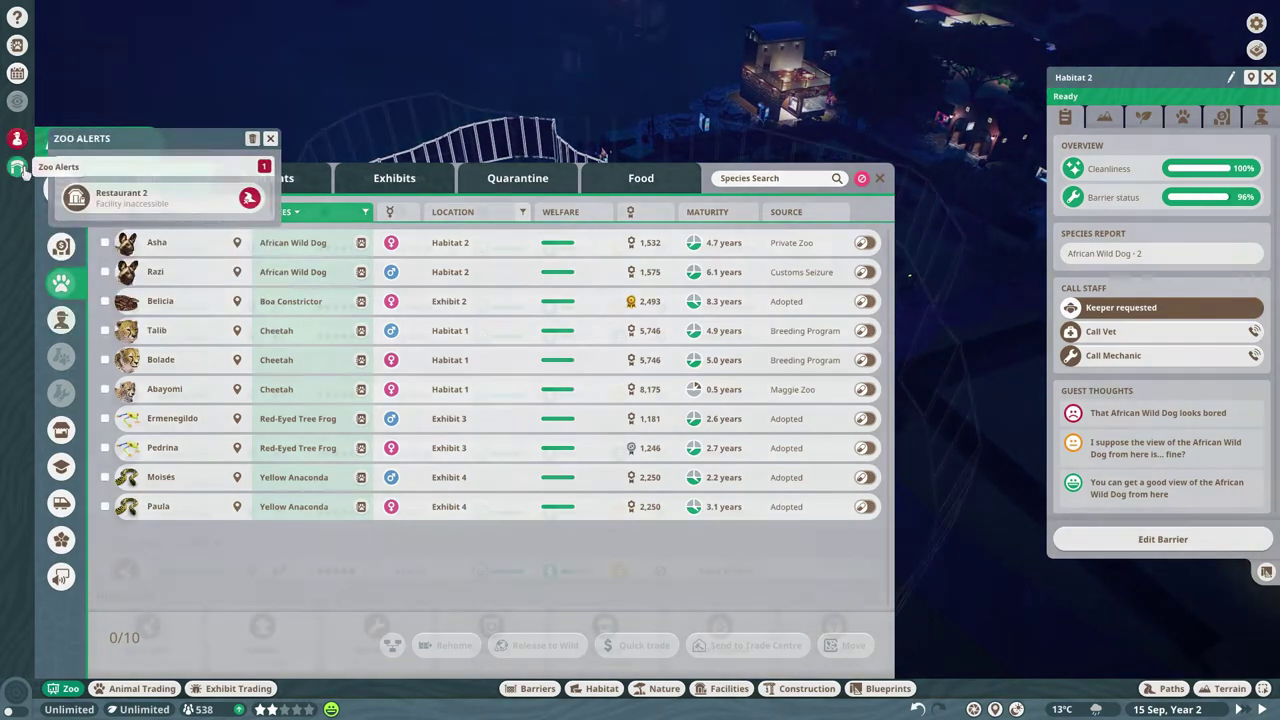
Hire a new keeper from the staff list and place them inside the habitat.
left_click(61, 320)
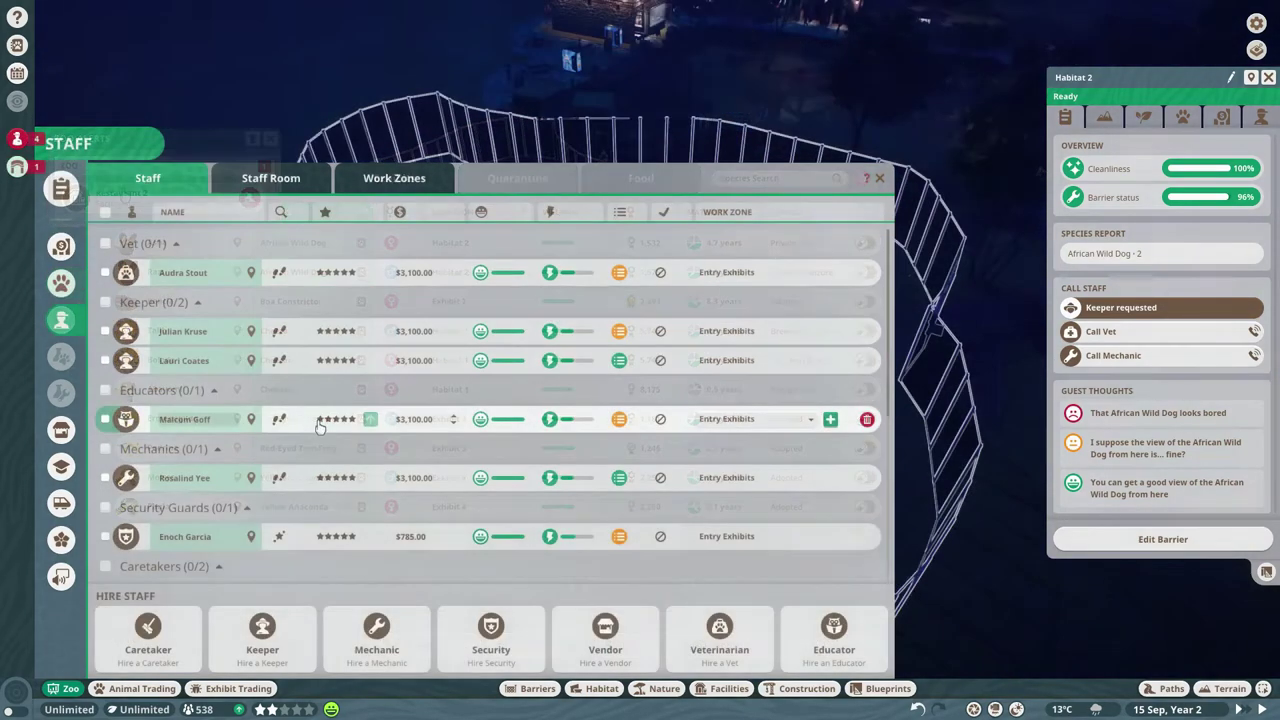
left_click(262, 636)
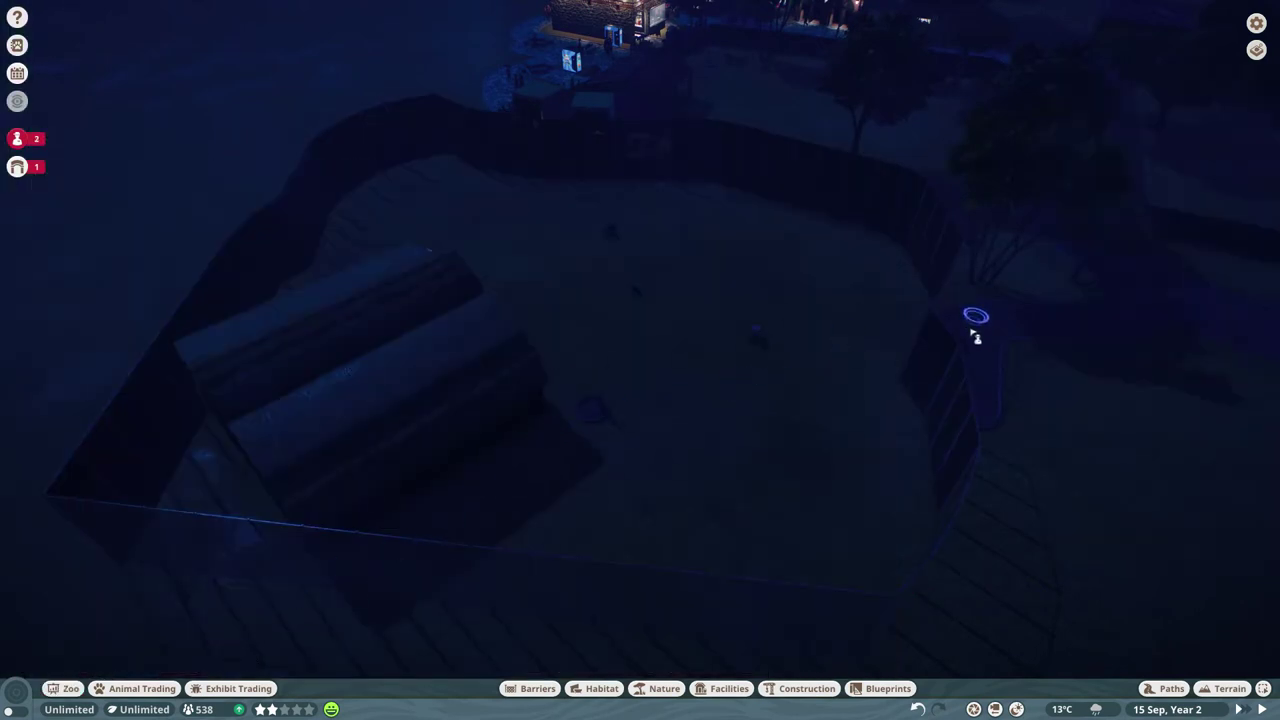
key("s")
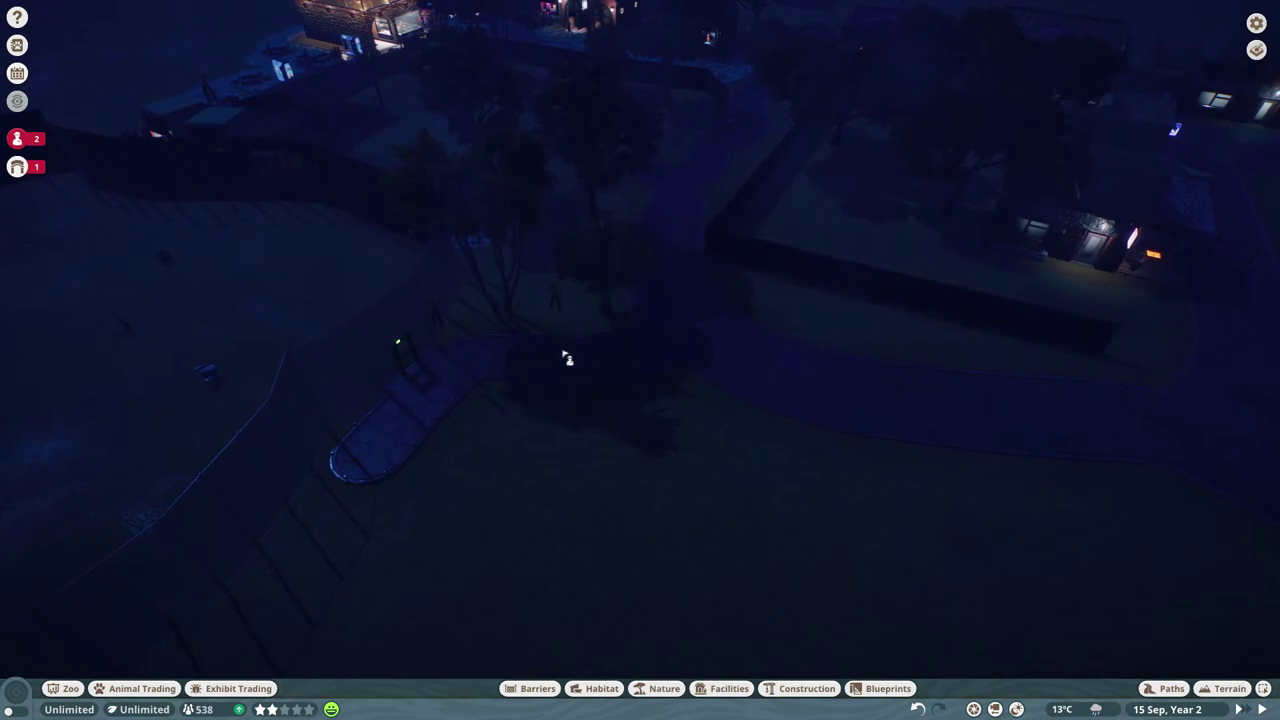
left_click(565, 358)
scroll(552, 293, "up", 5)
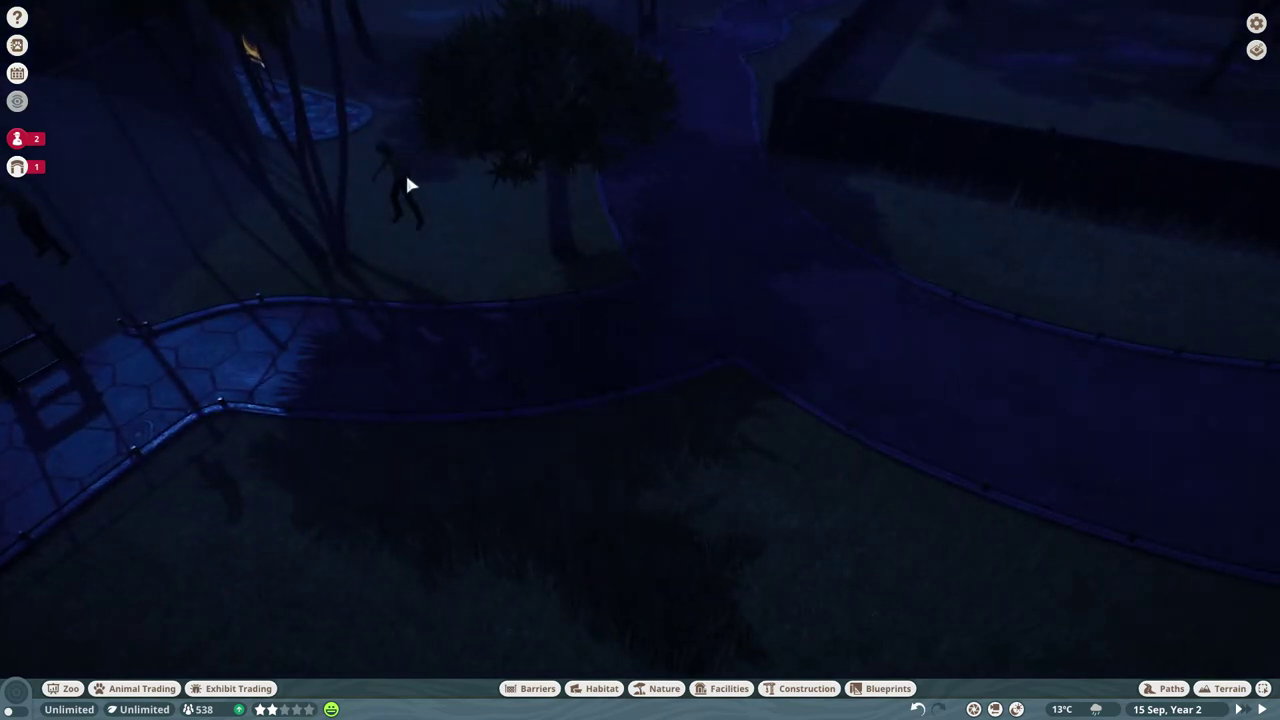
scroll(734, 461, "down", 5)
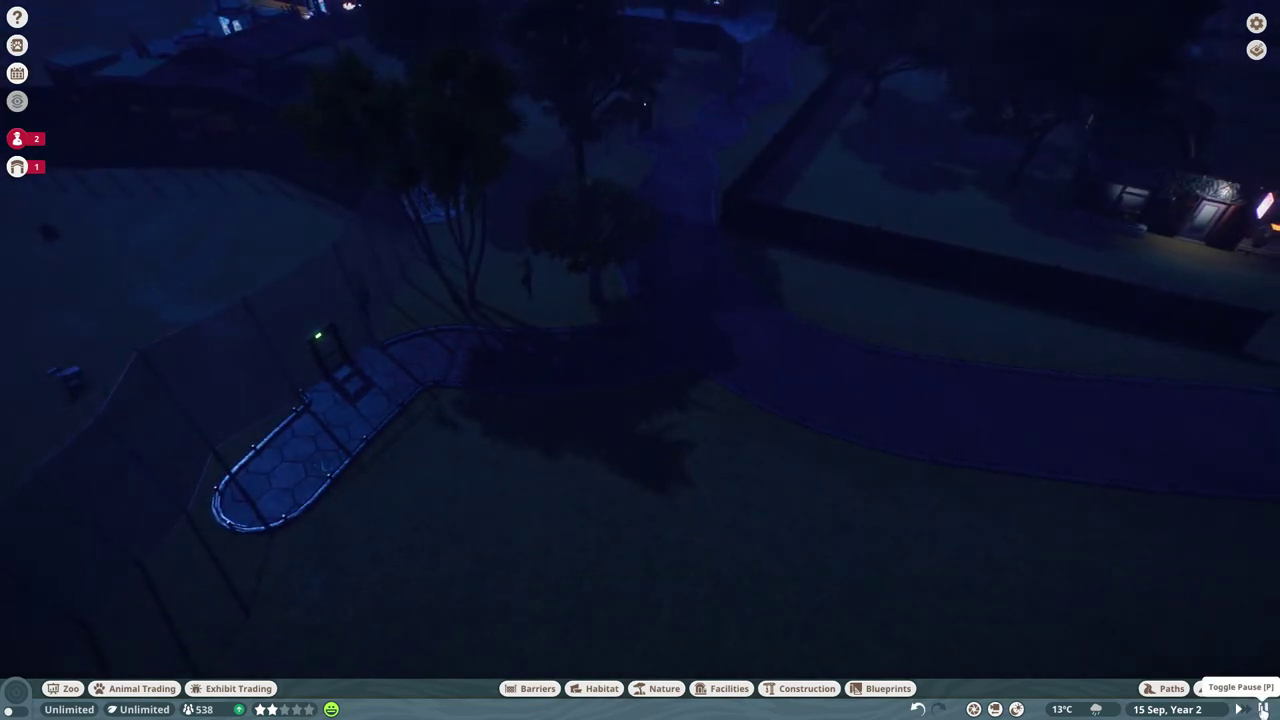
Inspect the nearby keeper, close Work Zones, and view Restaurant 2's details.
left_click(533, 341)
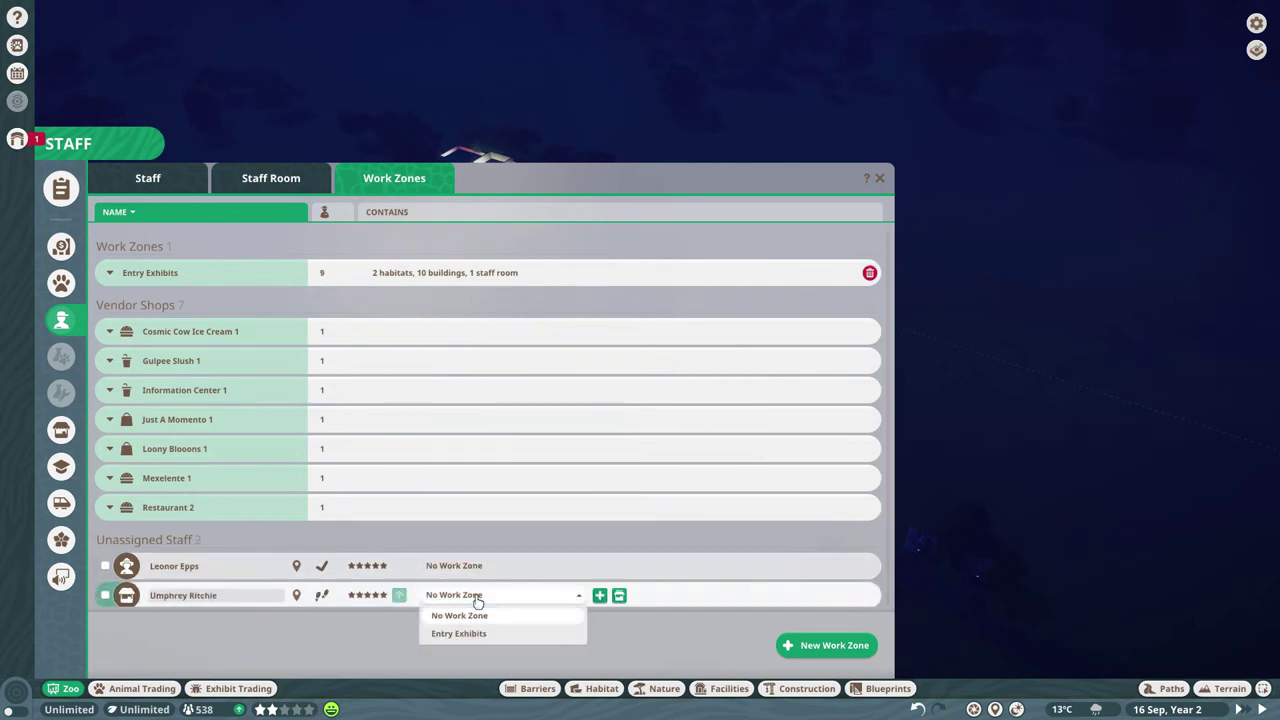
left_click(879, 180)
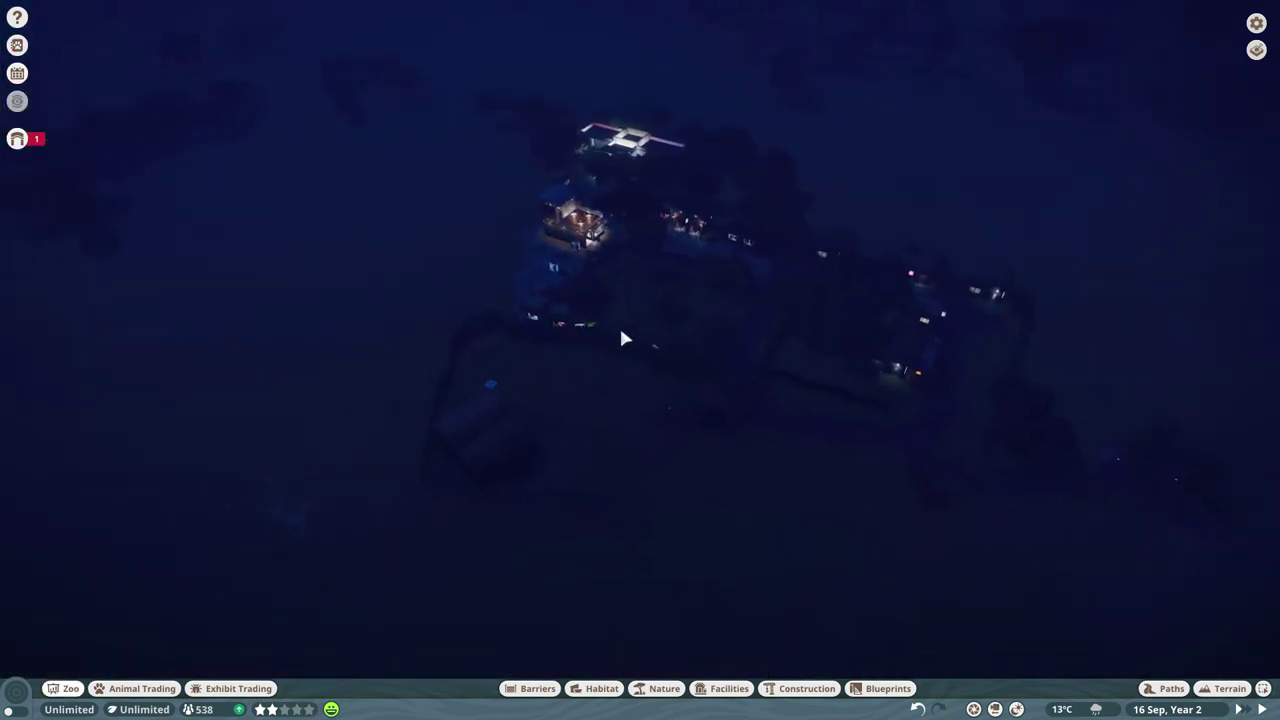
scroll(612, 338, "up", 3)
scroll(626, 462, "up", 3)
scroll(631, 462, "up", 3)
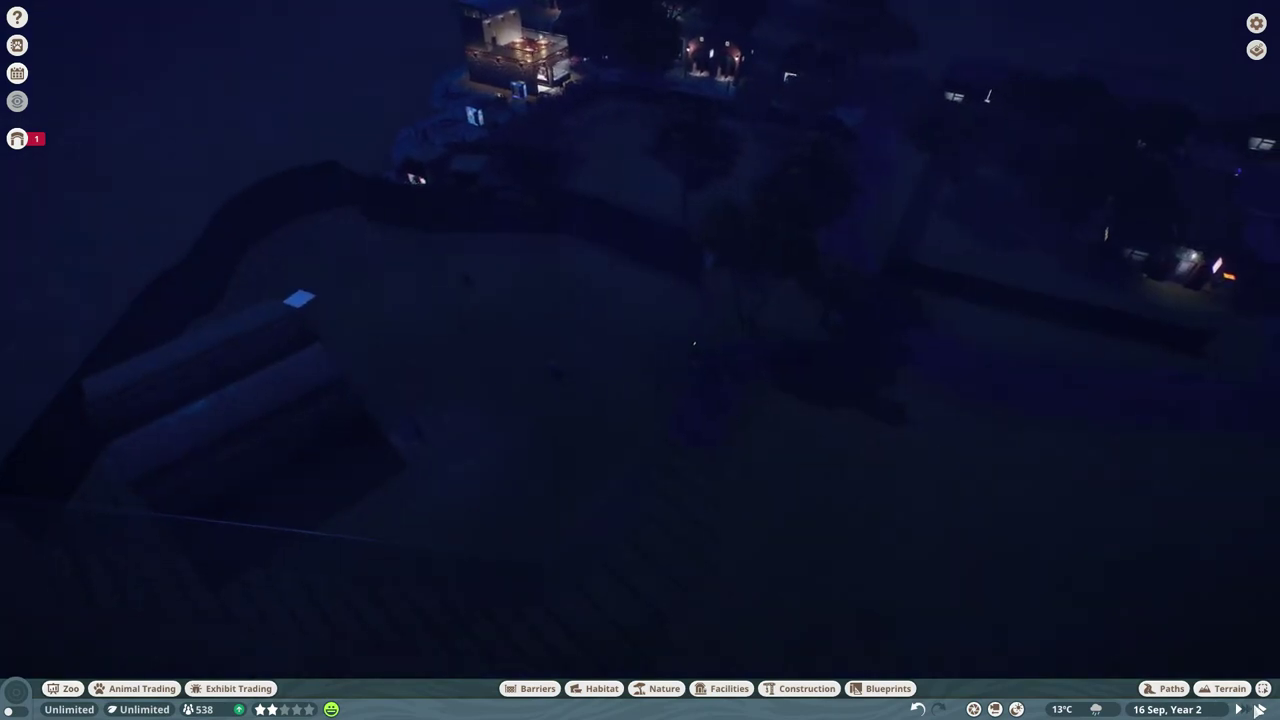
left_click(112, 205)
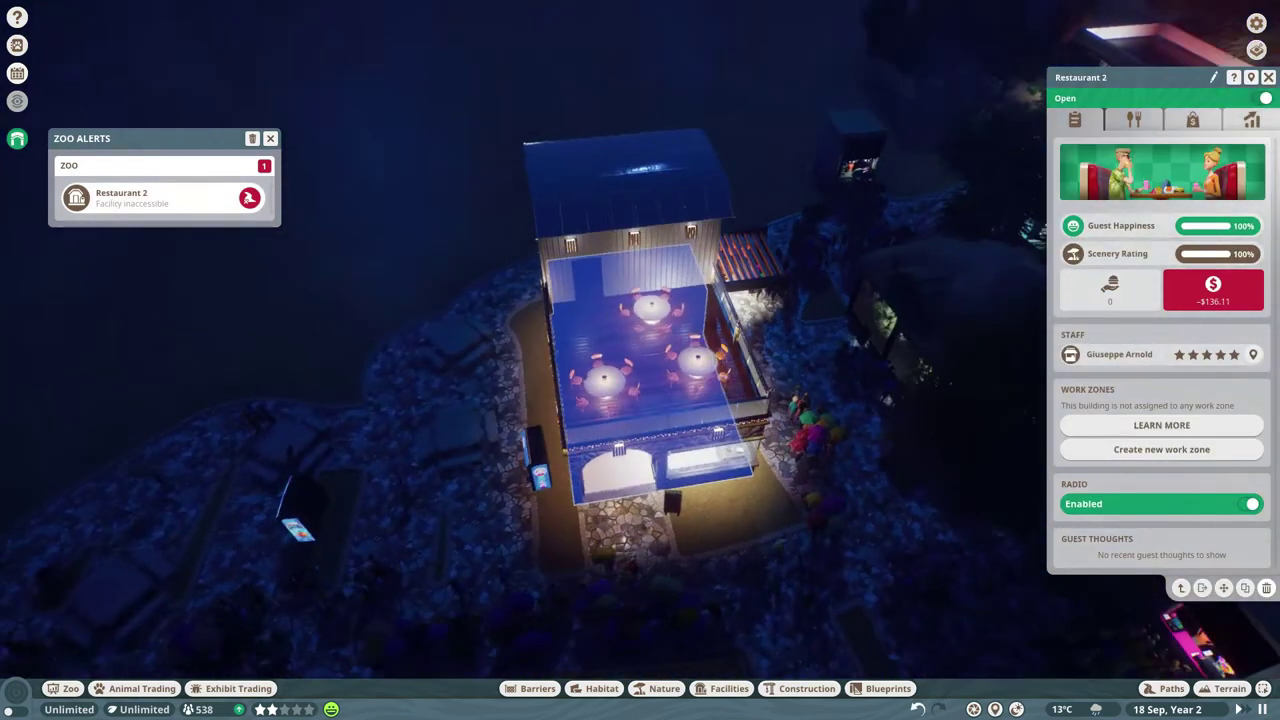
Move the whole European Restaurant 02 building to a new spot on the plaza.
left_click(590, 505)
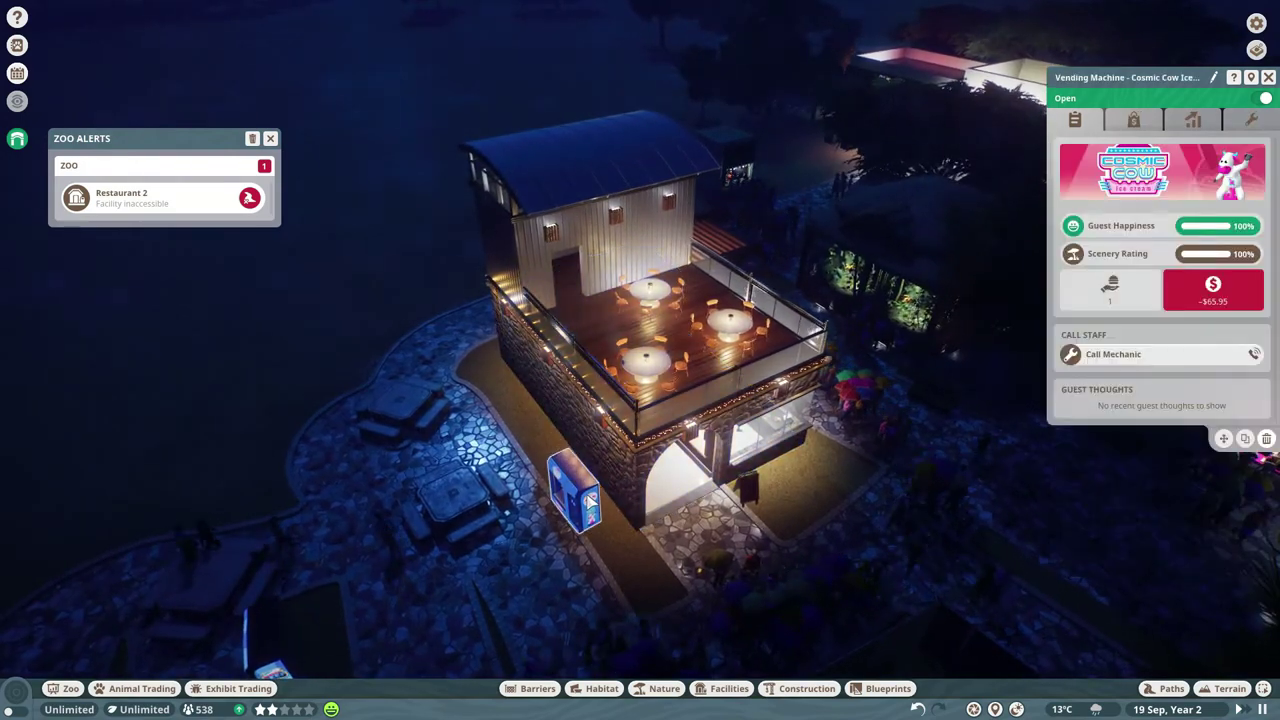
key("Escape")
scroll(585, 489, "down", 5)
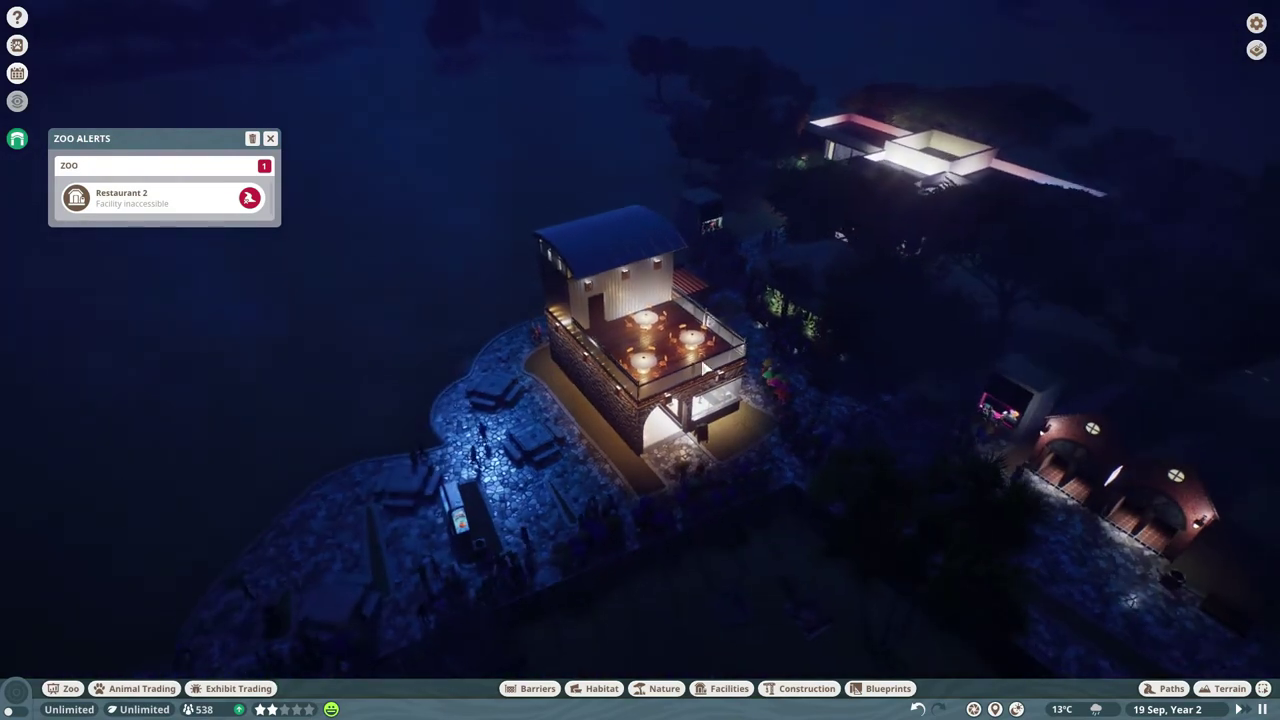
left_click(620, 330)
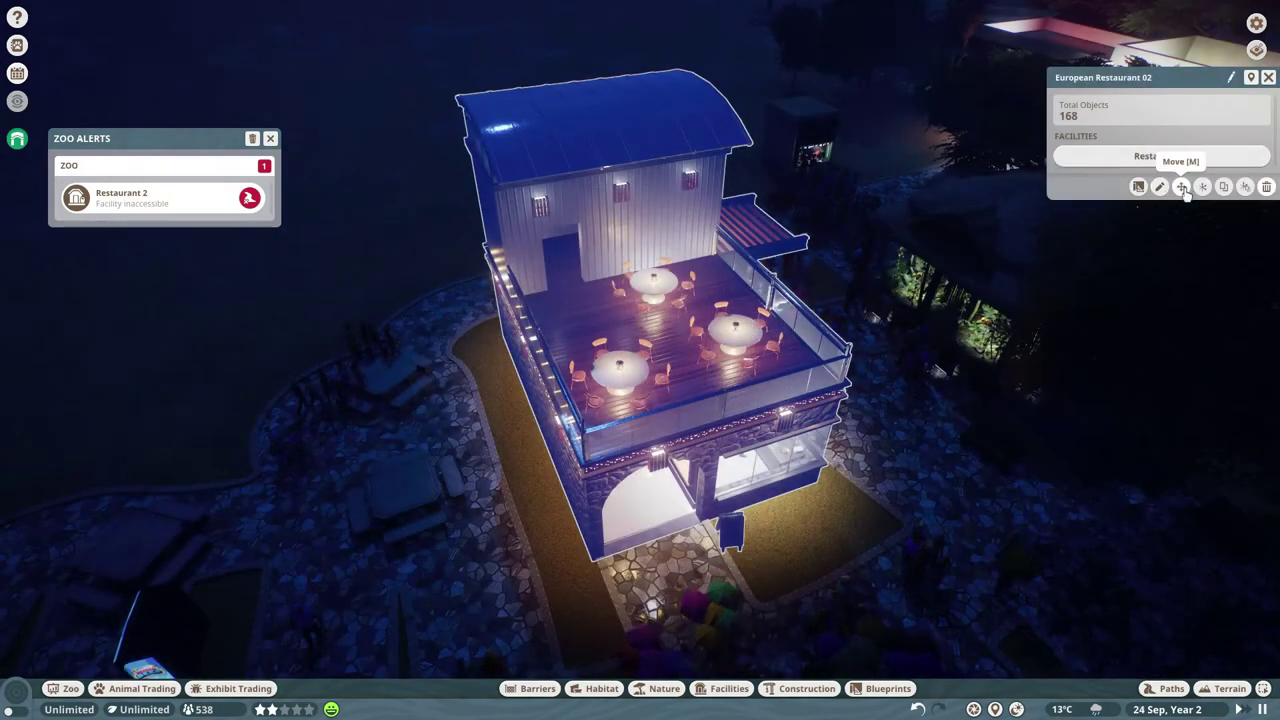
left_click(1183, 187)
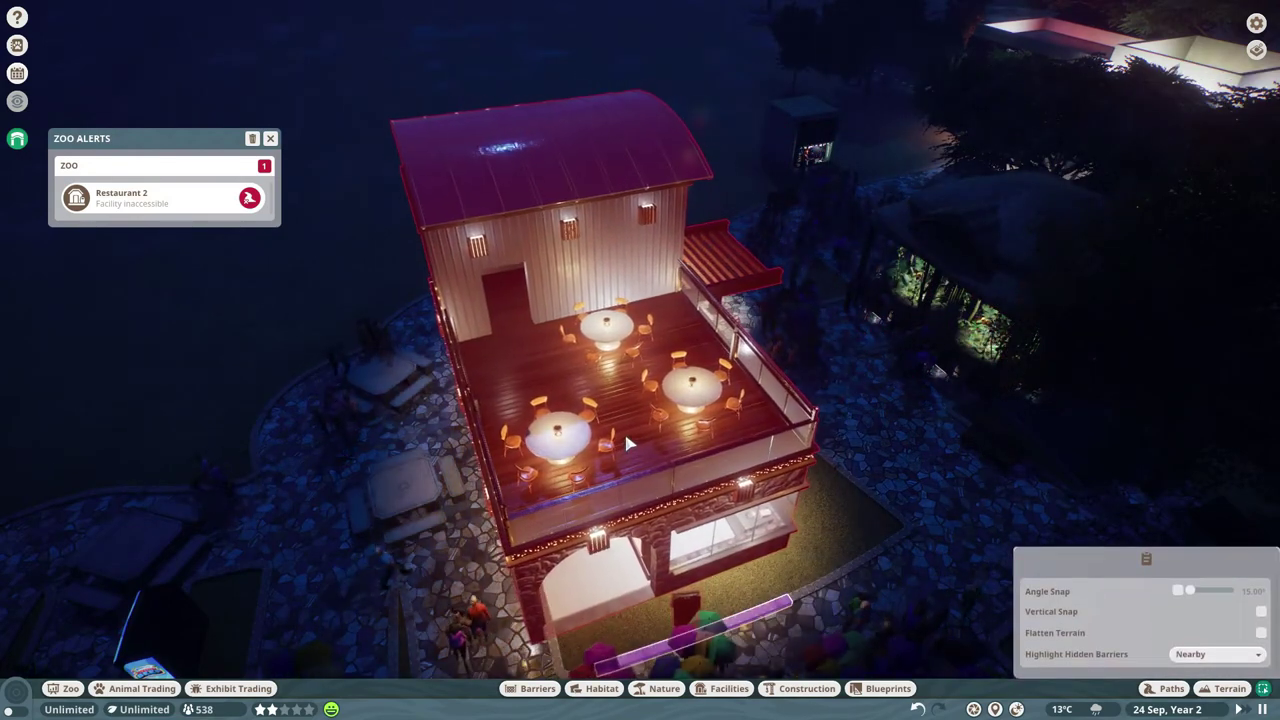
left_click(624, 430)
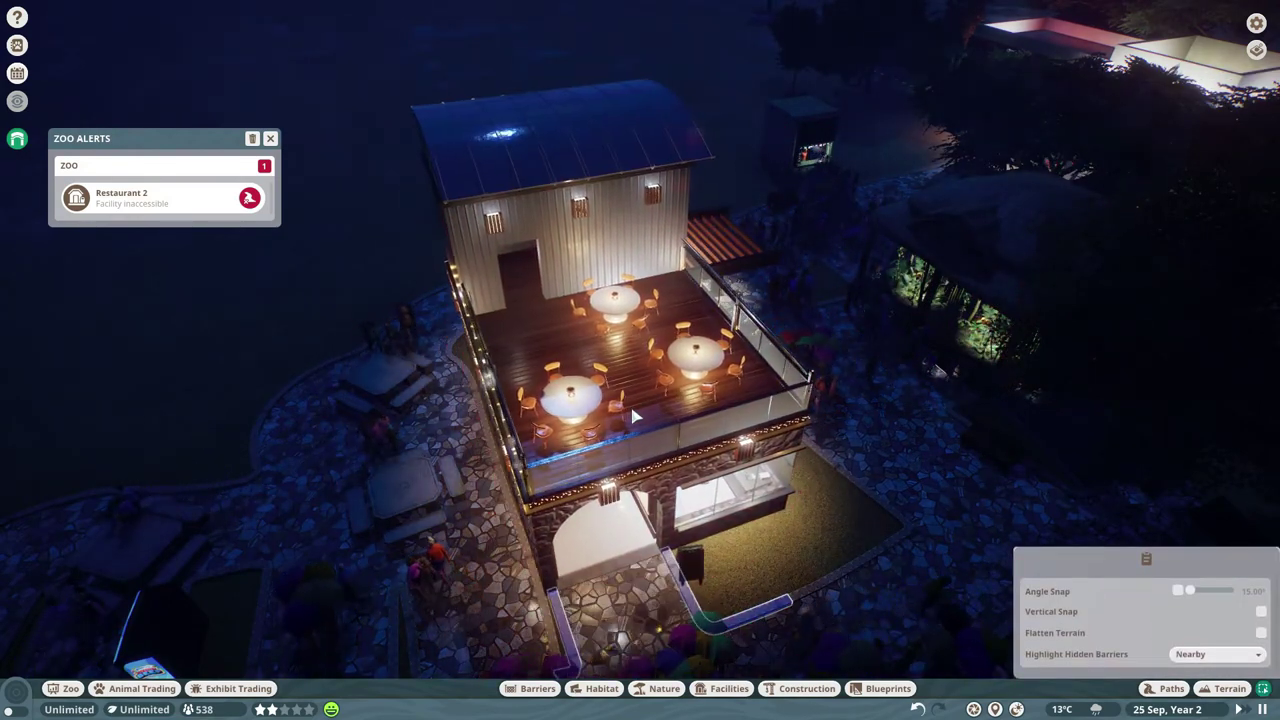
key("Escape")
scroll(628, 402, "down", 5)
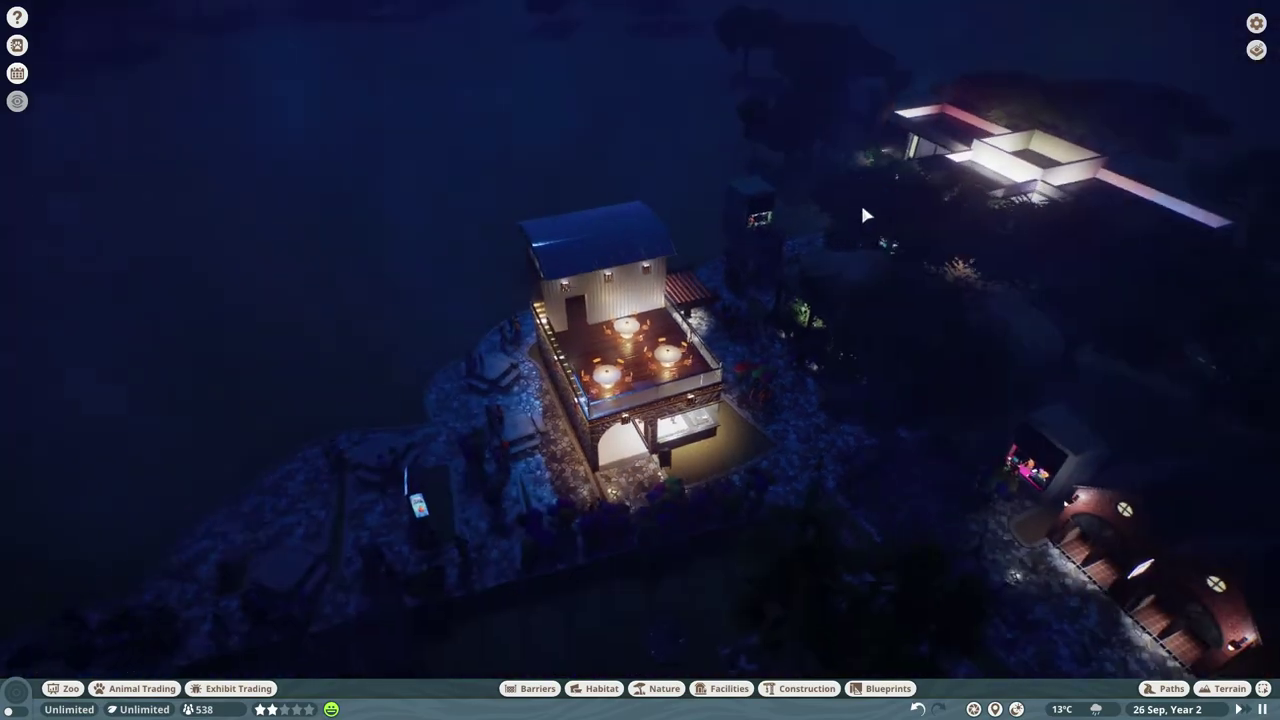
Orbit around the relocated restaurant to inspect it from all sides and above.
key("e")
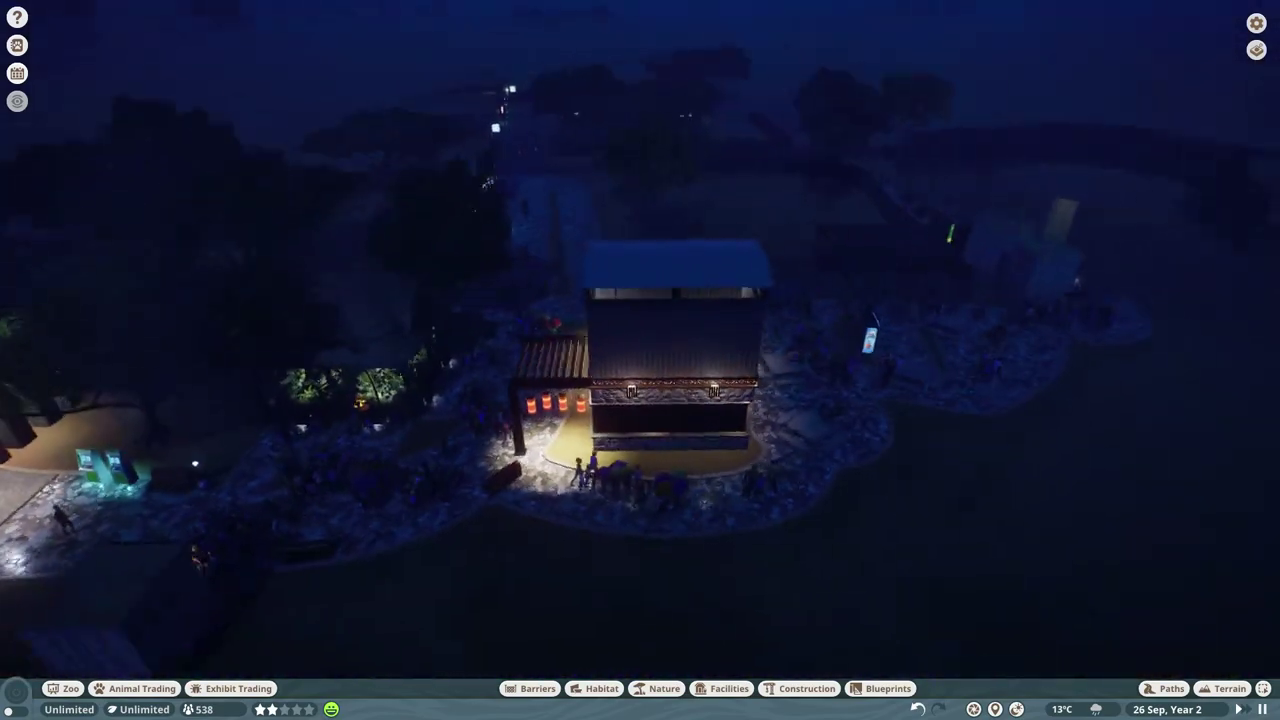
scroll(640, 360, "up", 8)
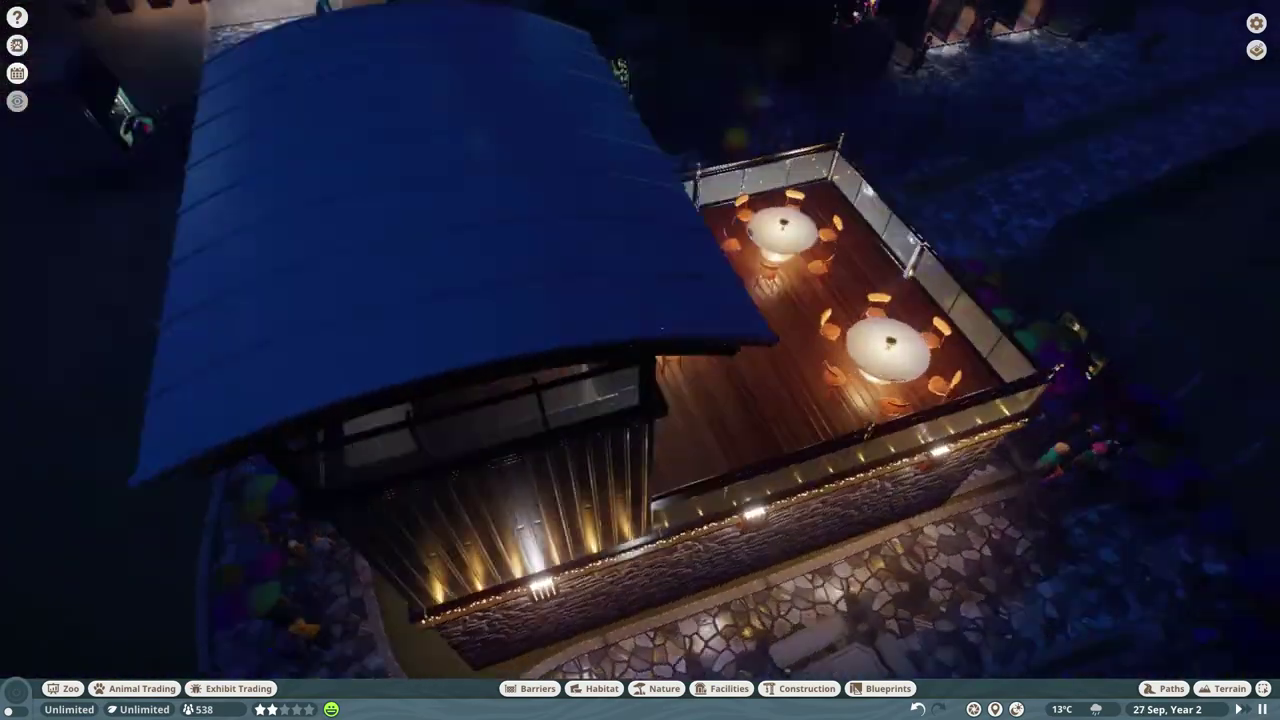
scroll(640, 360, "down", 6)
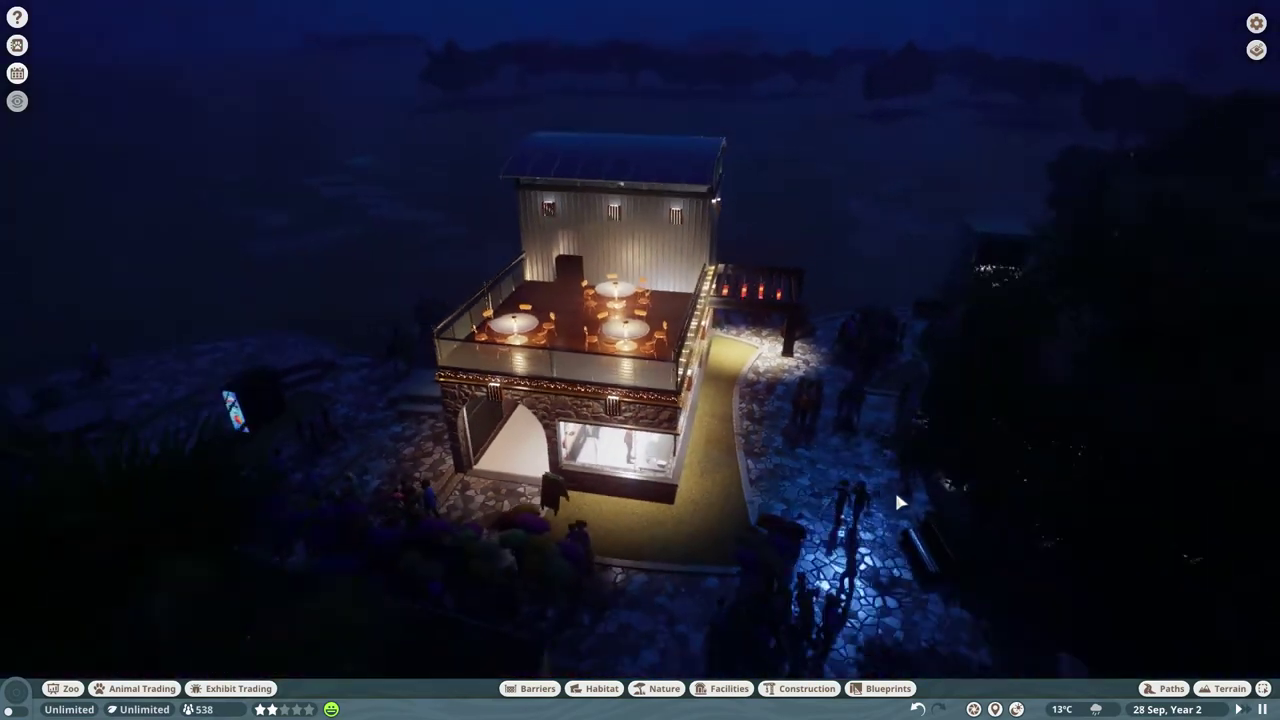
middle_click(894, 488)
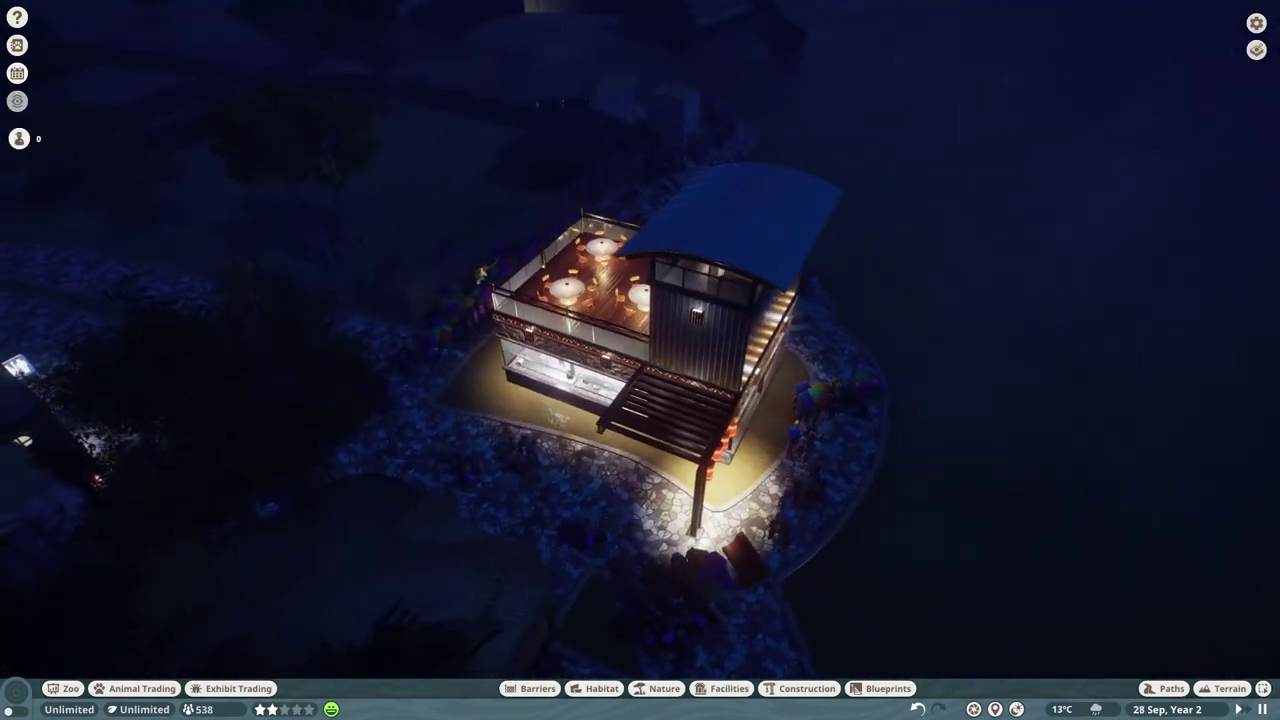
scroll(640, 360, "up", 5)
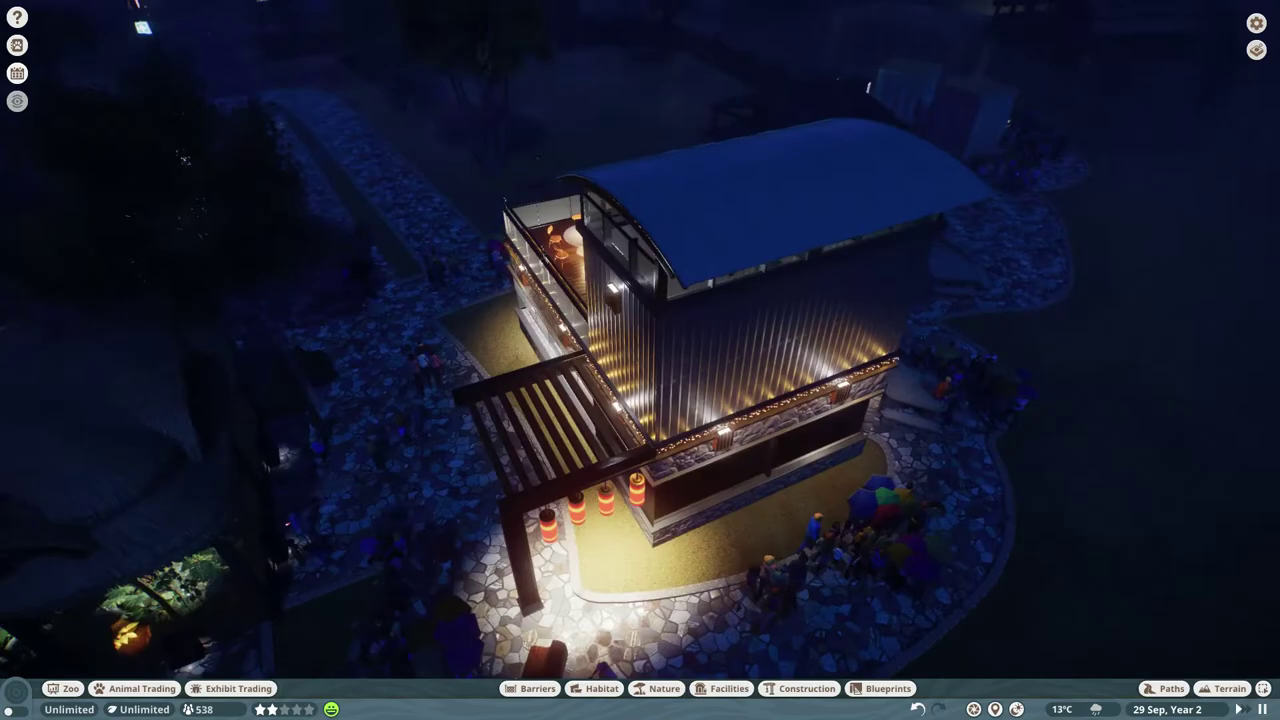
left_click_drag(640, 360, 760, 300)
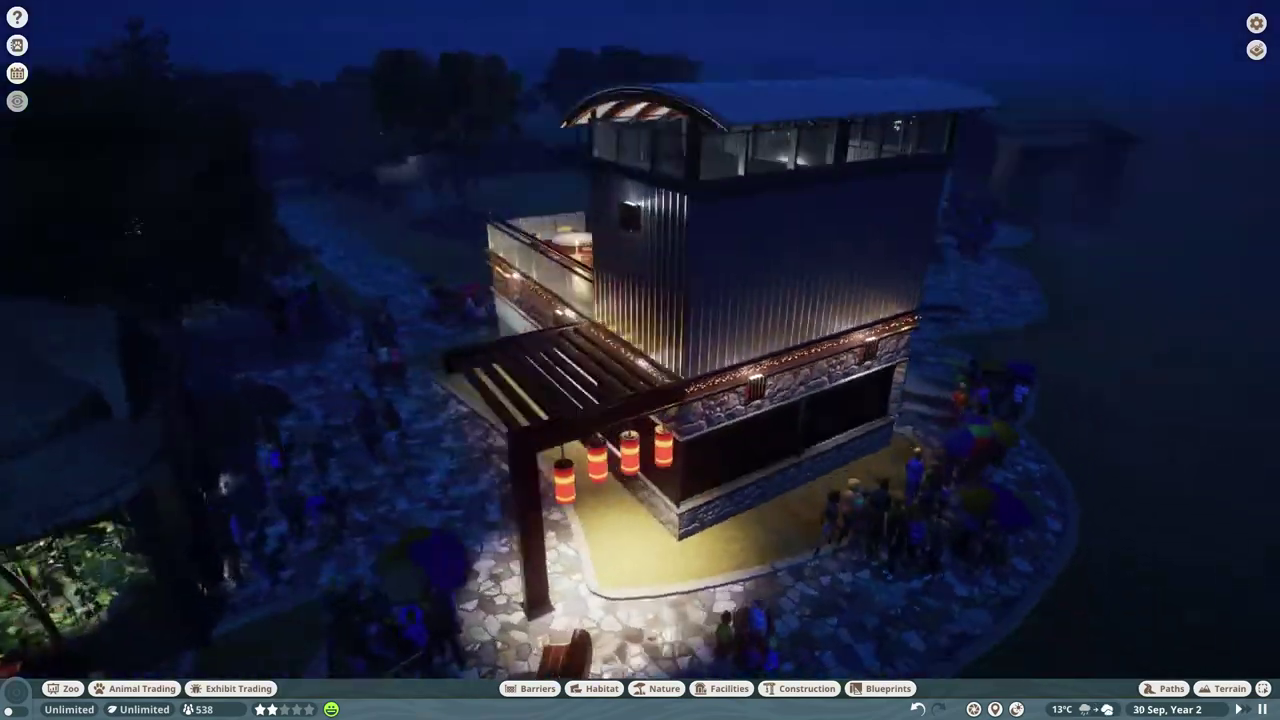
middle_click(640, 360)
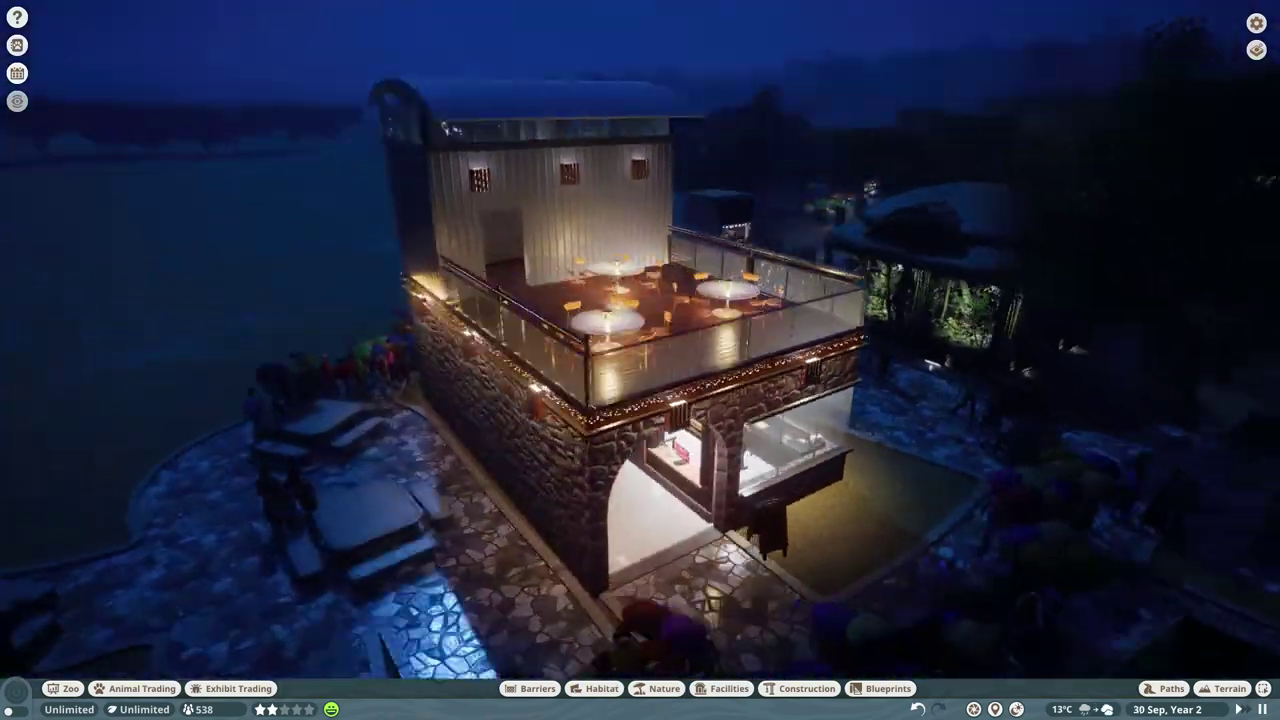
left_click_drag(640, 360, 760, 330)
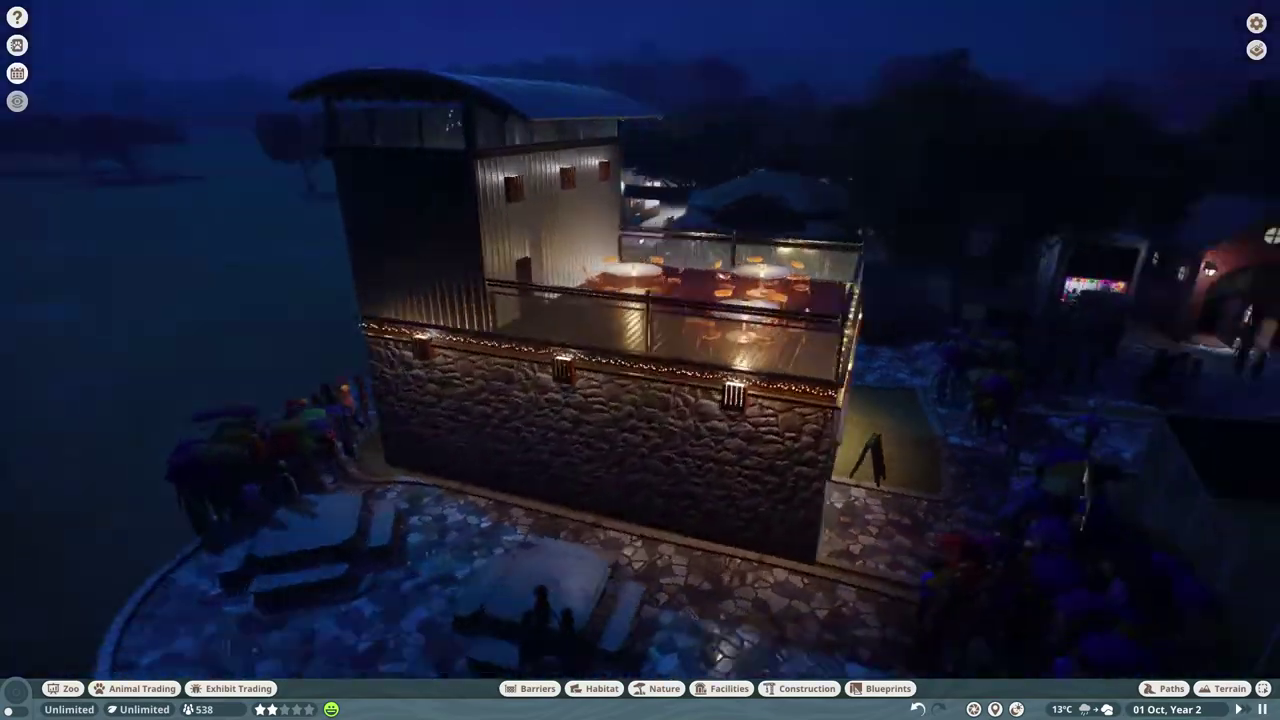
left_click_drag(640, 360, 760, 320)
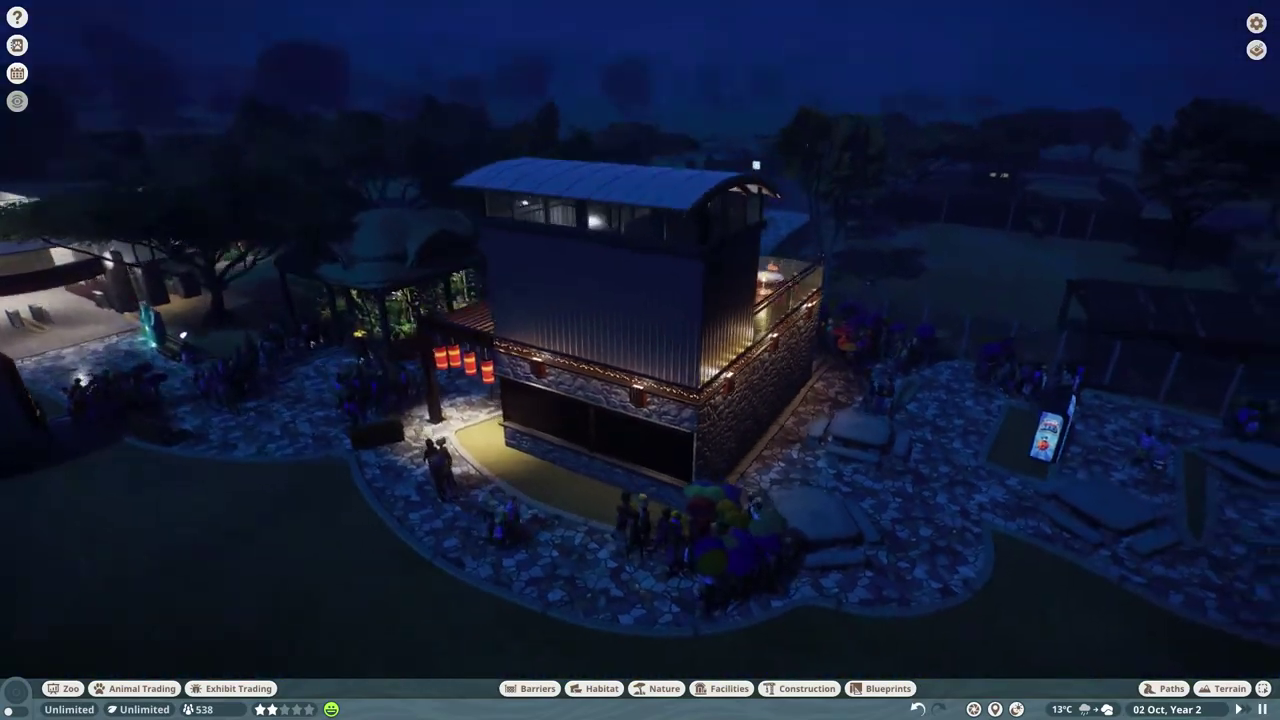
mouse_move(640, 360)
left_mouse_down()
mouse_move(205, 400)
mouse_move(398, 402)
left_mouse_up()
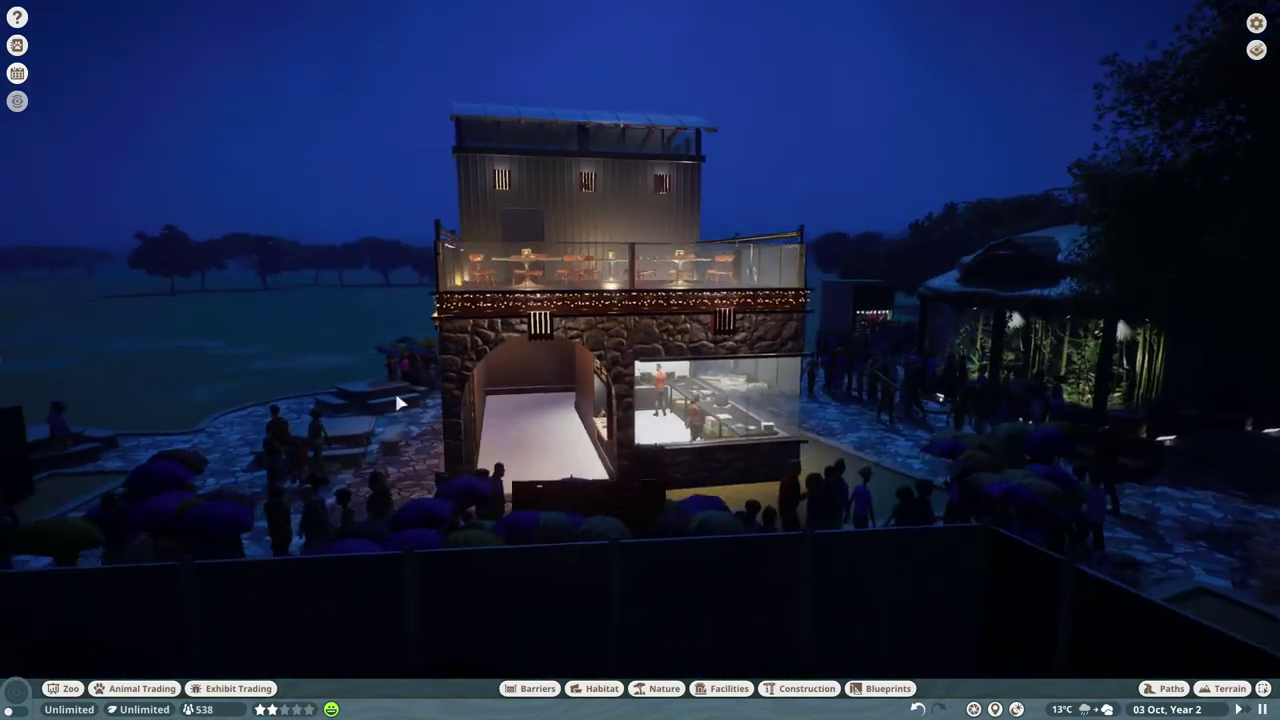
mouse_move(372, 411)
left_mouse_down()
mouse_move(392, 510)
mouse_move(352, 477)
left_mouse_up()
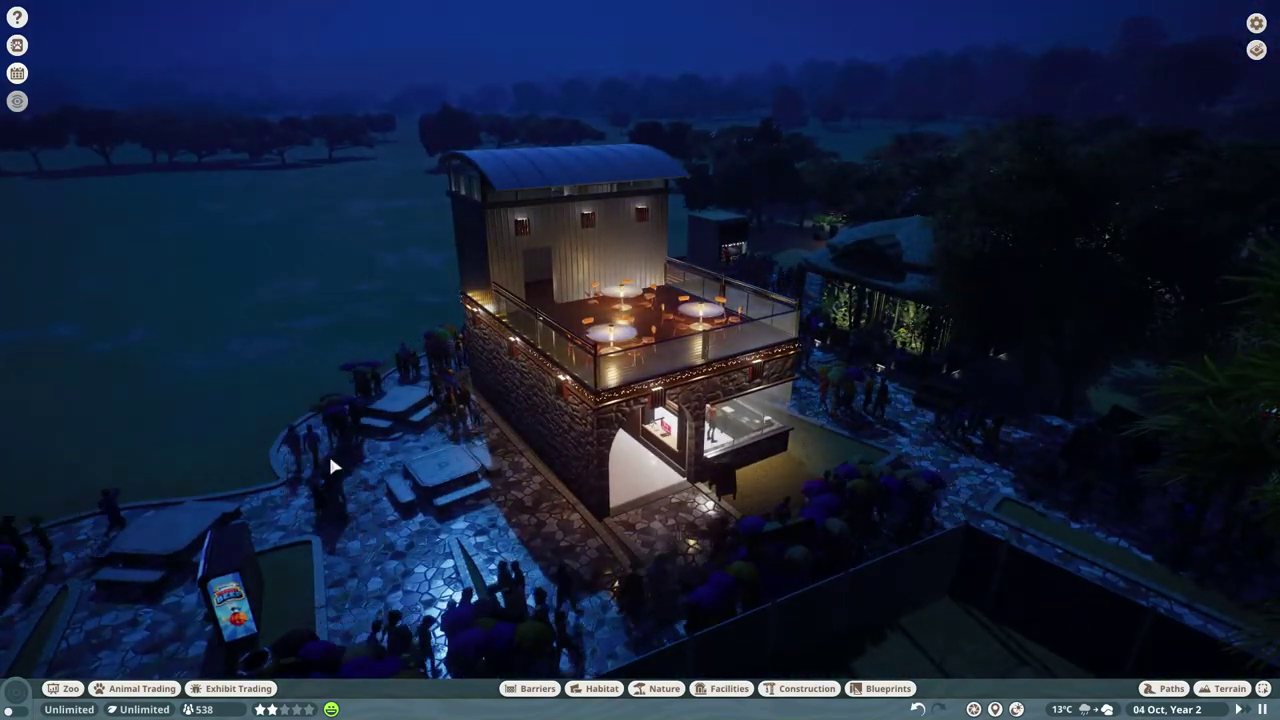
scroll(328, 452, "down", 3)
scroll(400, 465, "down", 2)
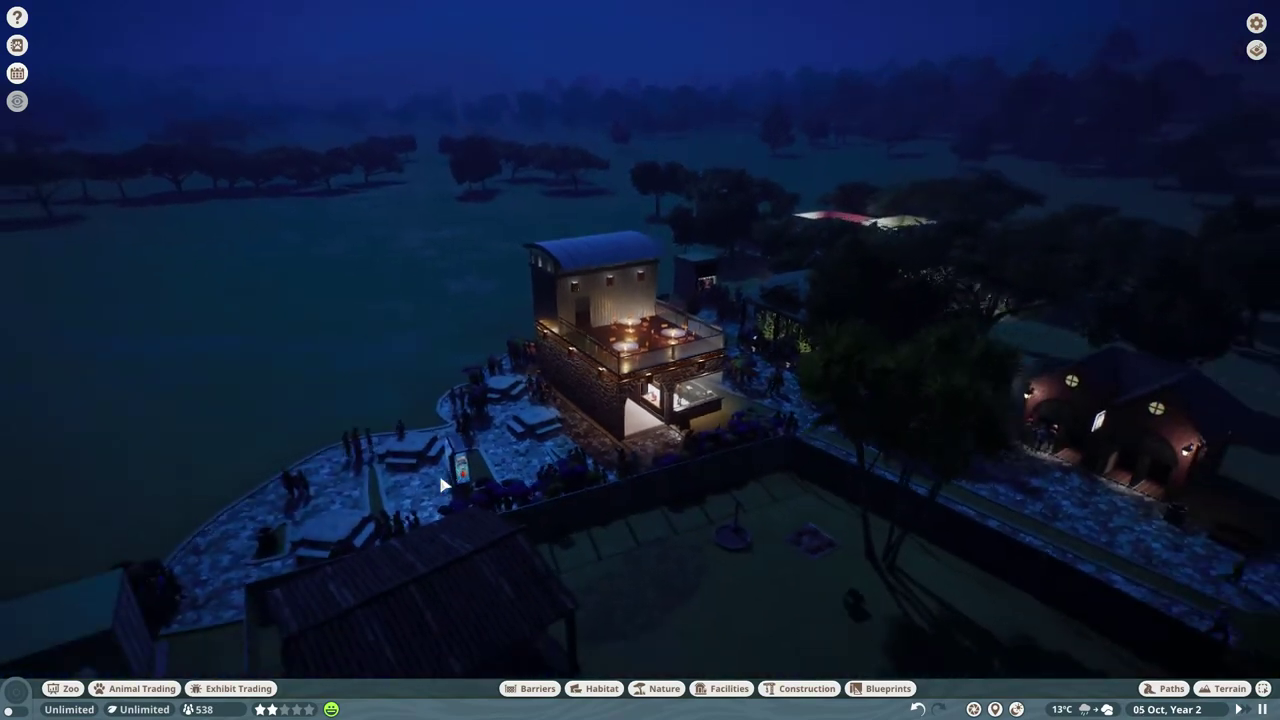
scroll(438, 471, "down", 3)
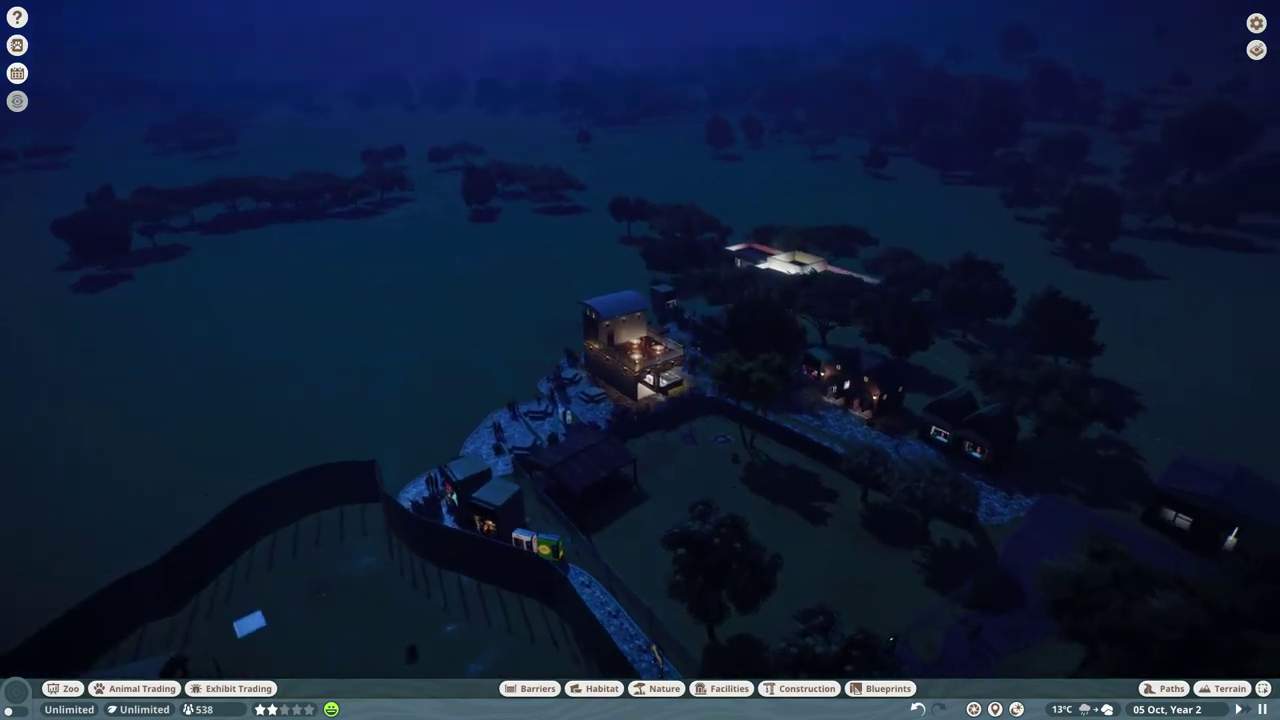
left_click_drag(400, 480, 575, 435)
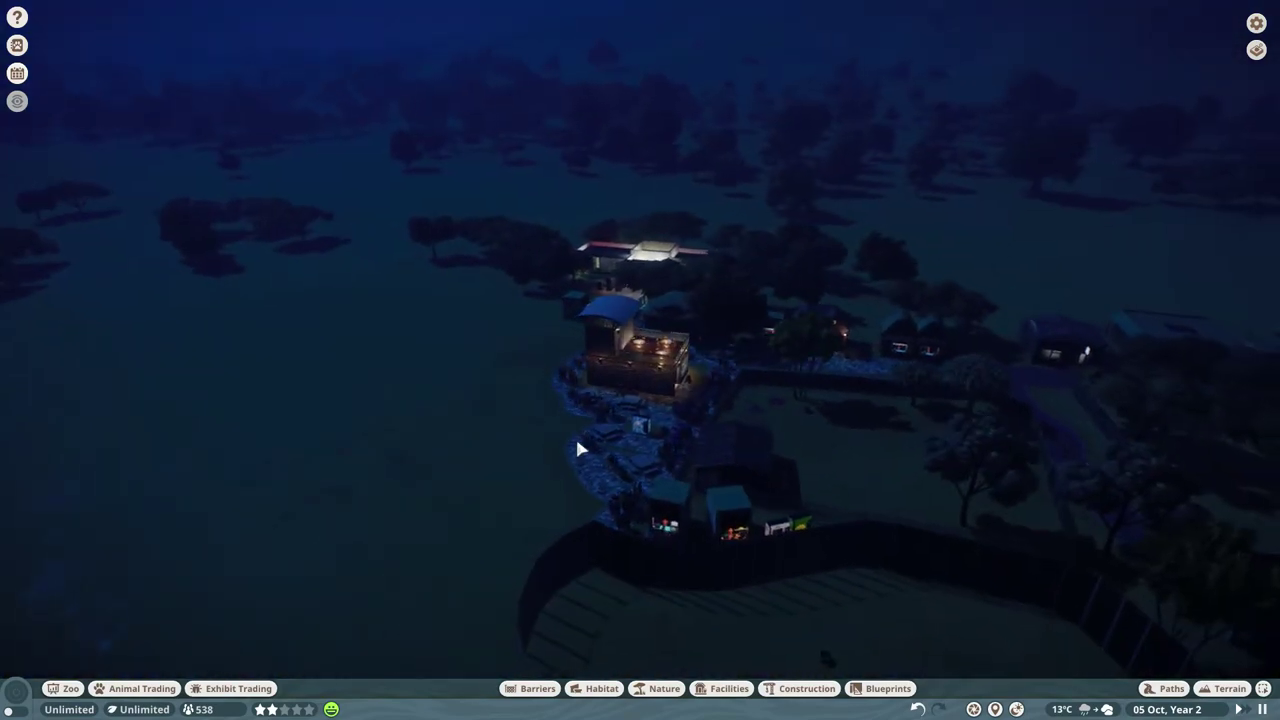
scroll(258, 102, "up", 3)
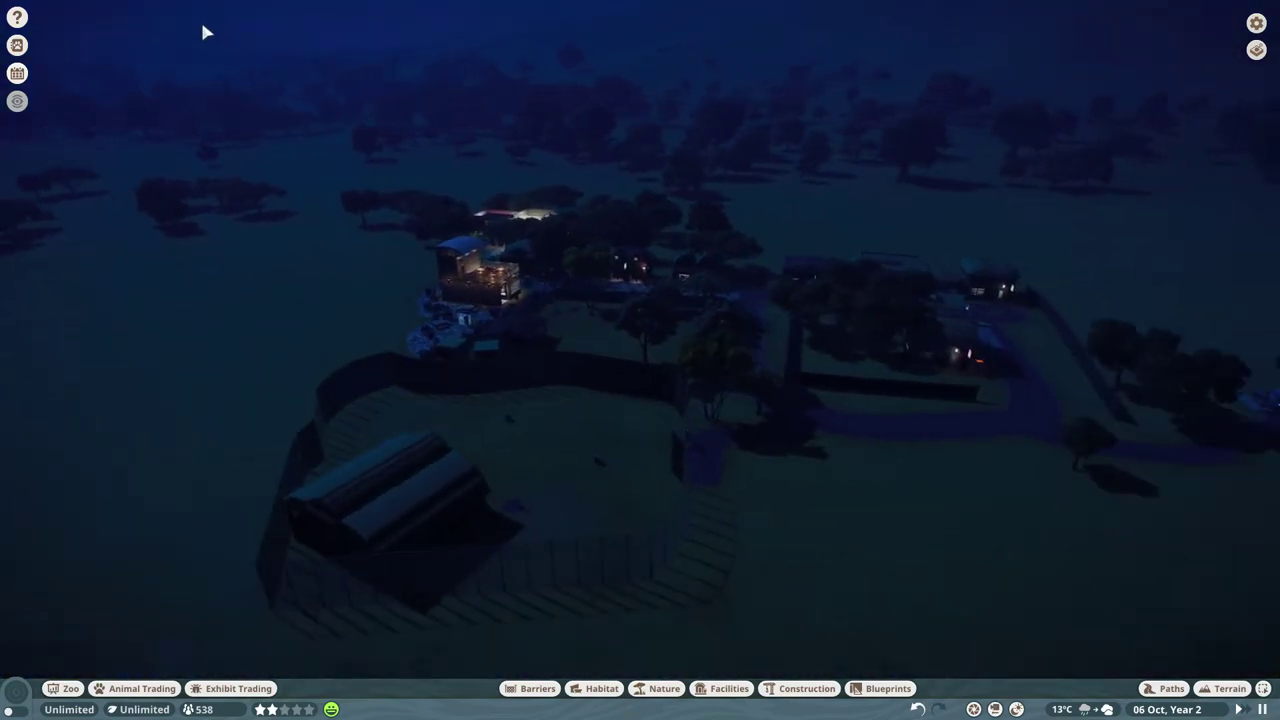
mouse_move(200, 18)
left_mouse_down()
mouse_move(328, 410)
mouse_move(264, 518)
mouse_move(474, 599)
mouse_move(700, 450)
mouse_move(700, 300)
left_mouse_up()
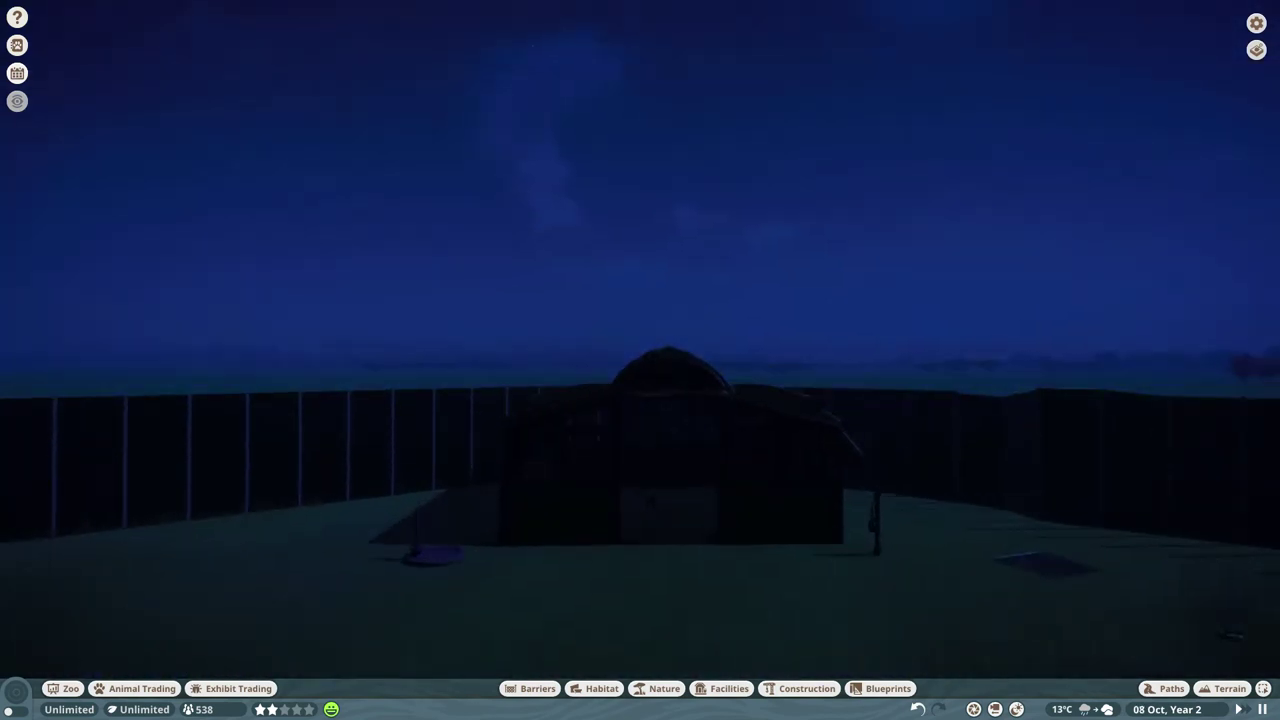
scroll(622, 519, "up", 3)
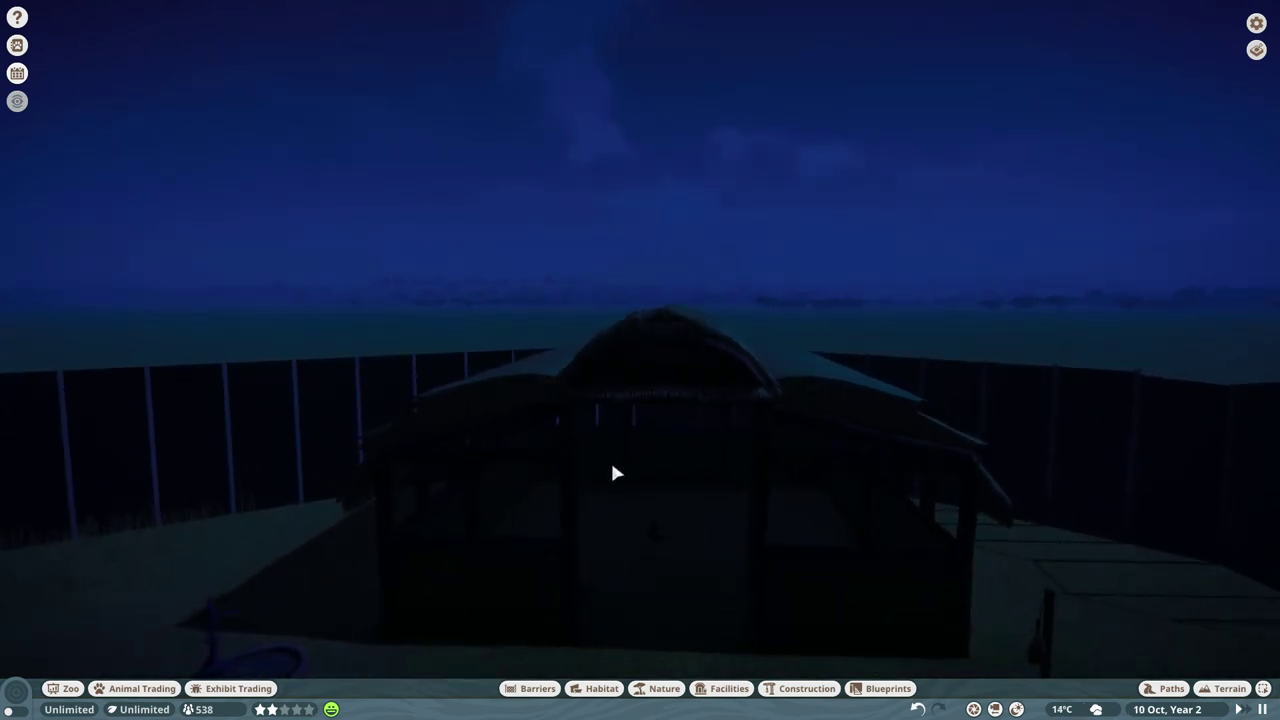
scroll(389, 398, "down", 5)
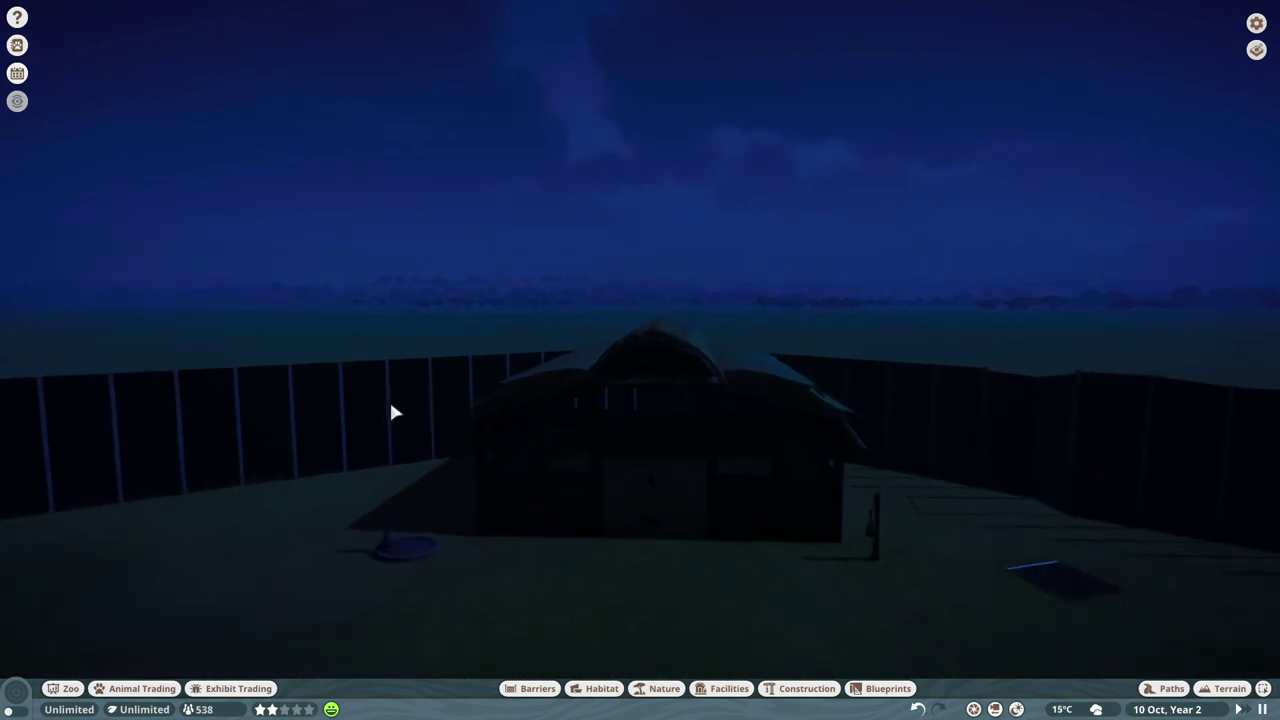